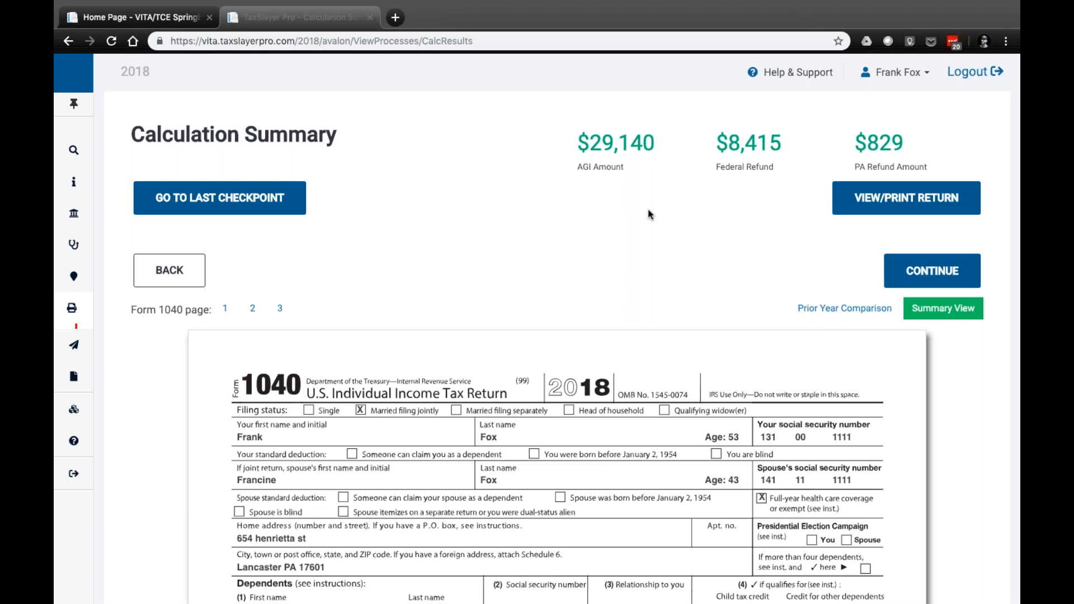
# Review the Form 1040 in the calculation summary and continue to the E-File page
pyautogui.hotkey('ctrl', 'Left')
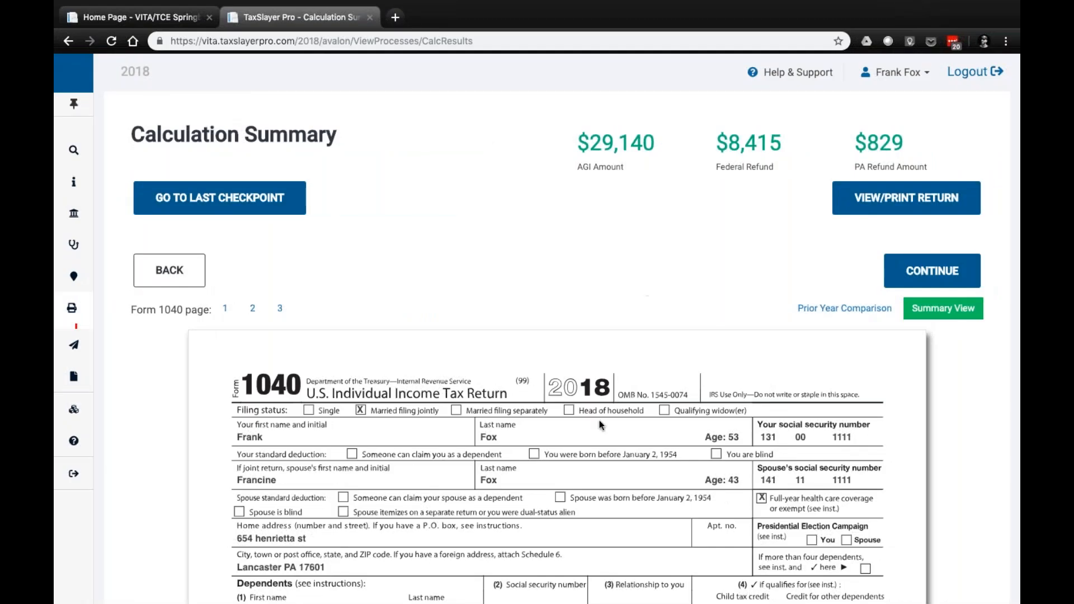
pyautogui.scroll(-3, 600, 421)
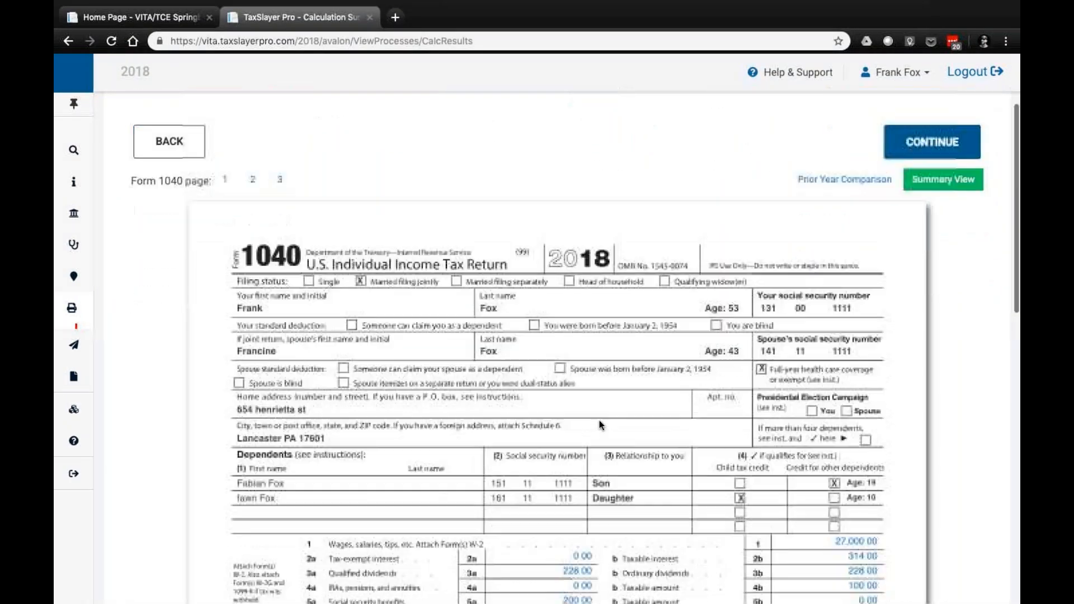
pyautogui.scroll(-1, 599, 420)
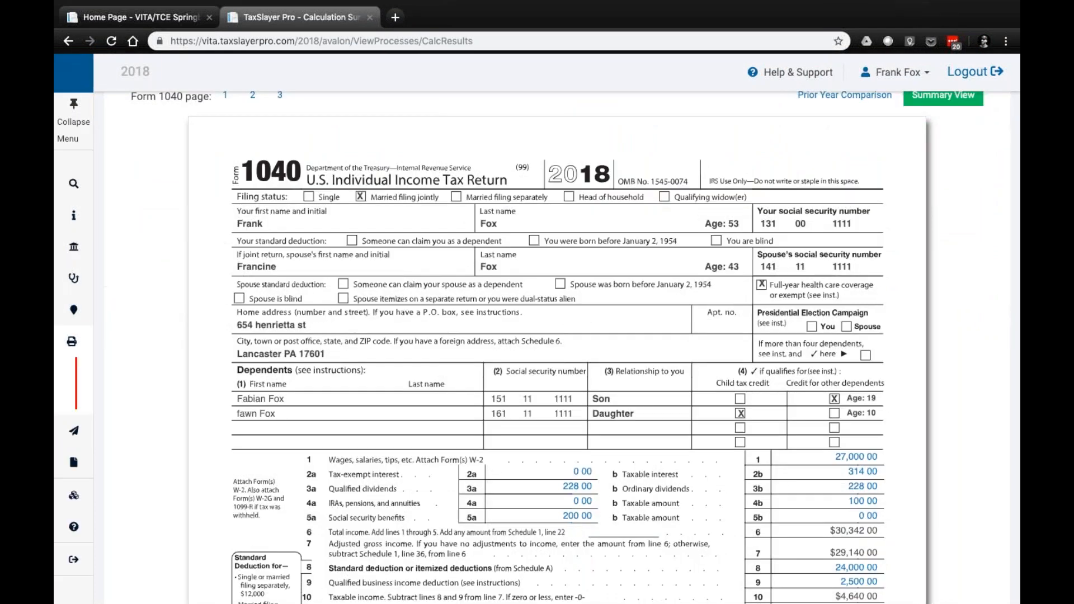
pyautogui.moveTo(124, 279)
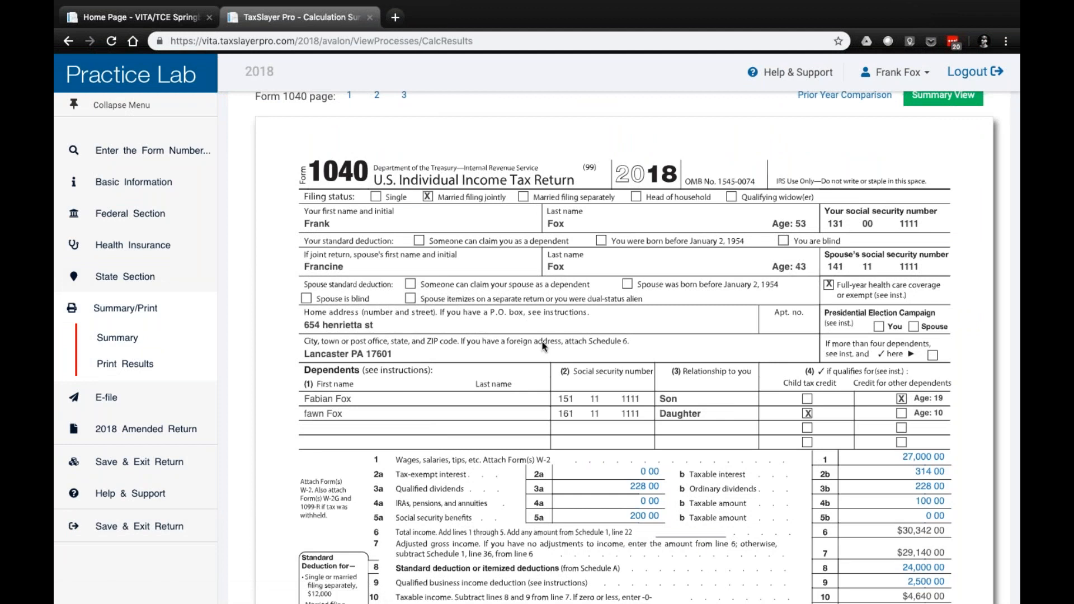
pyautogui.scroll(3, 542, 346)
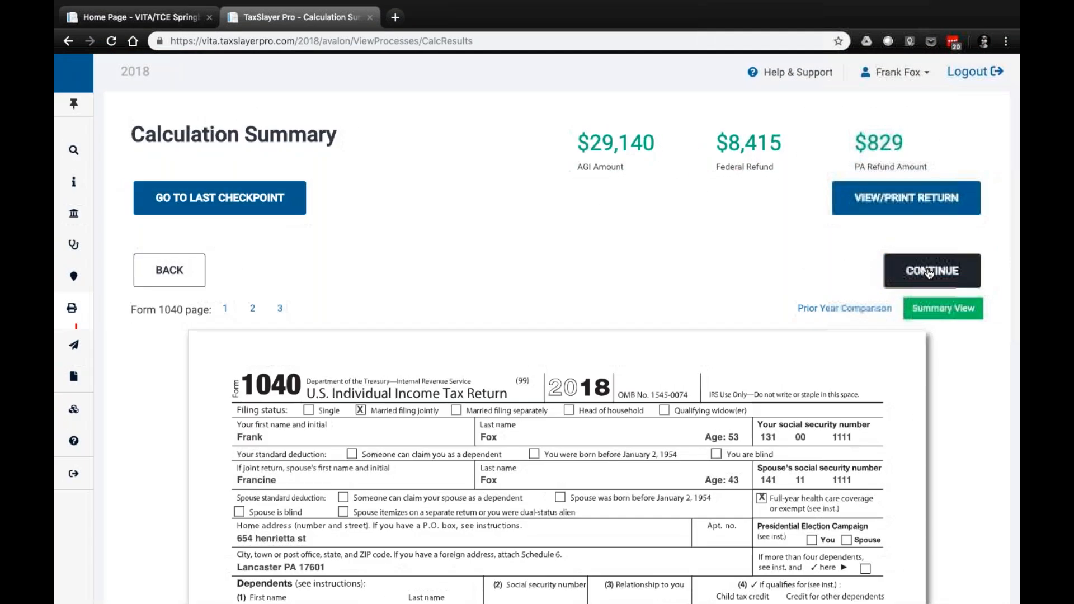
pyautogui.click(932, 271)
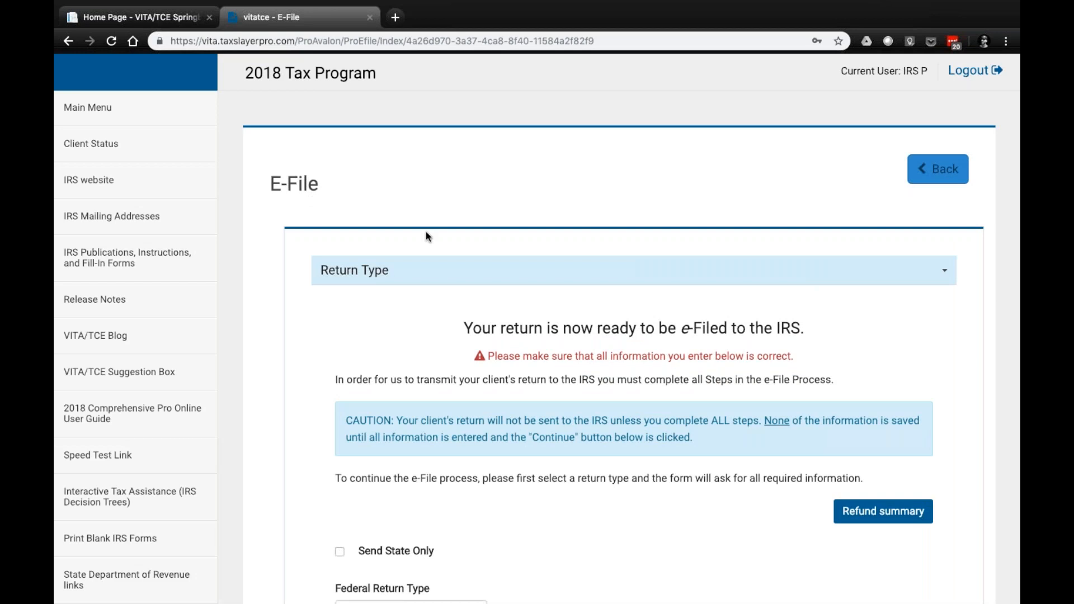
# Set the federal return type to E-file: Direct Deposit and proceed to the tax preparation and e-file information
pyautogui.scroll(-5, 425, 231)
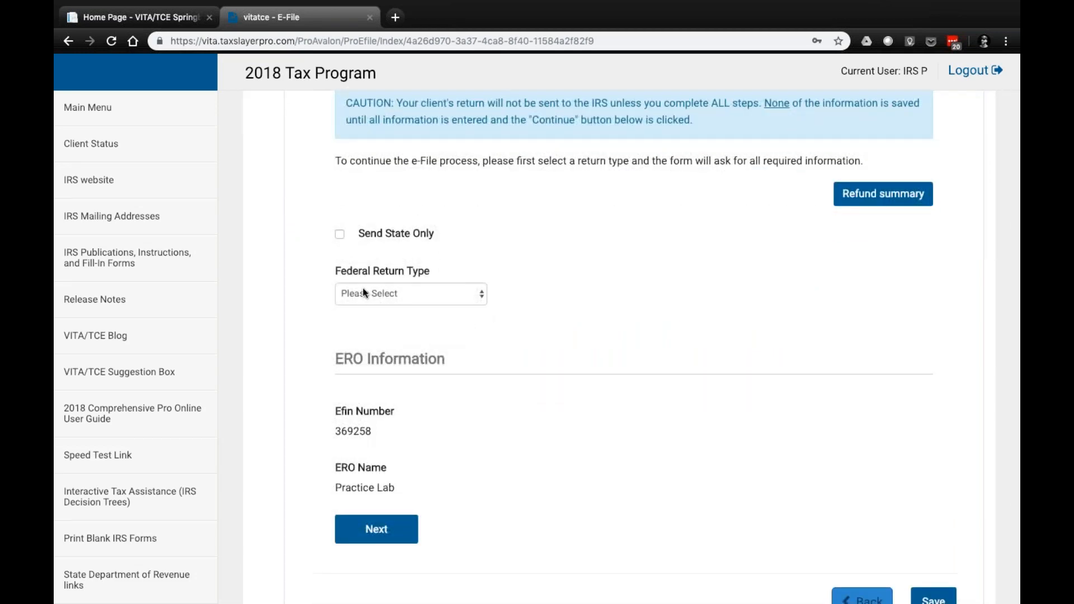
pyautogui.click(419, 293)
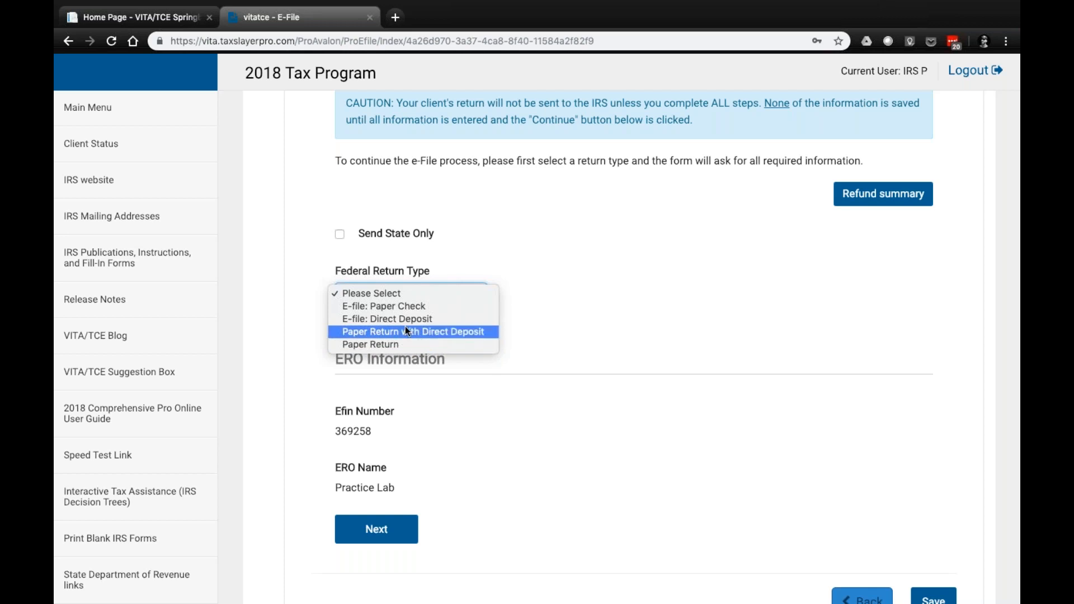
pyautogui.click(371, 319)
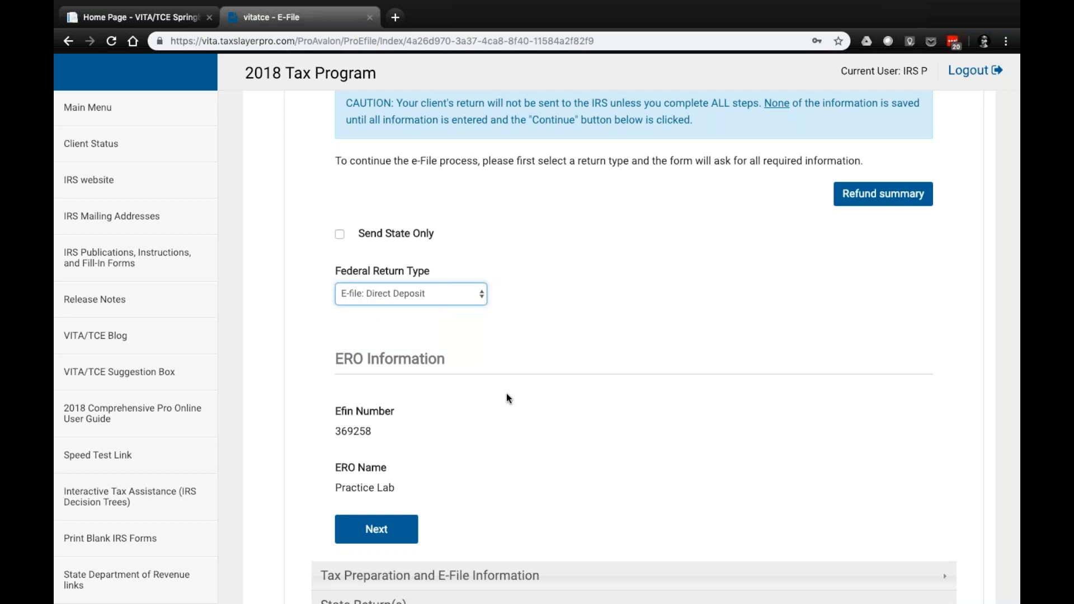
pyautogui.scroll(-3, 506, 394)
pyautogui.scroll(-2, 505, 394)
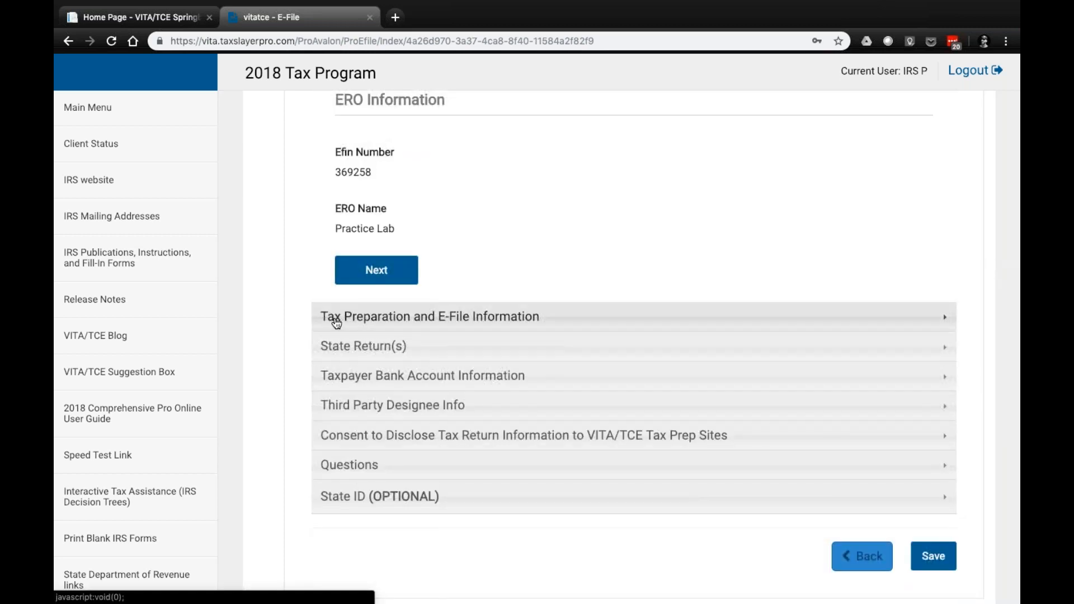
pyautogui.click(369, 274)
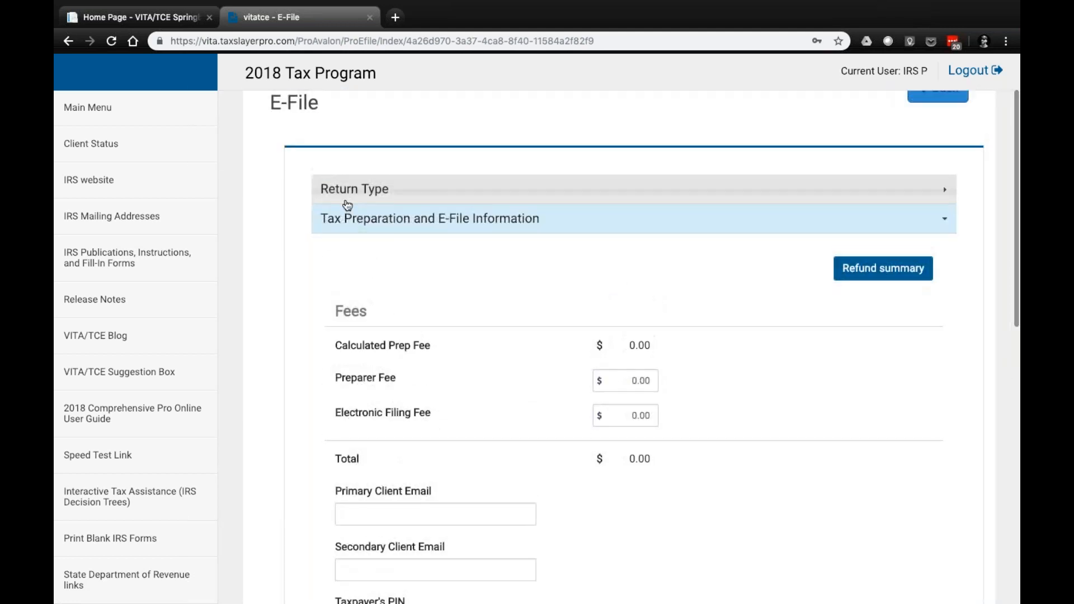
# Check the fees, client e-mail and PIN fields without changing them, and proceed to the state returns section
pyautogui.scroll(-1, 425, 354)
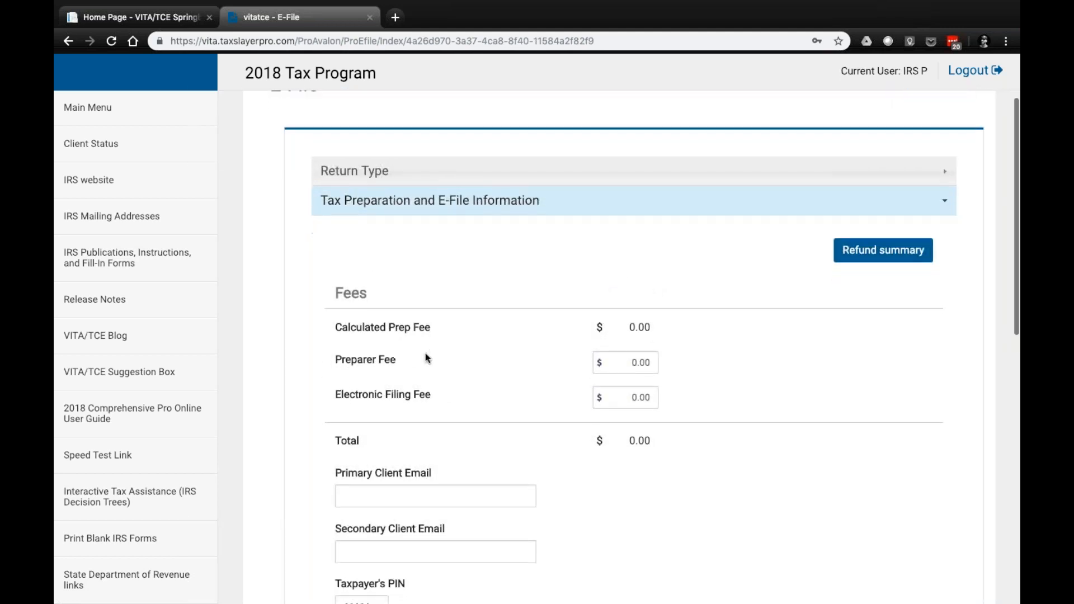
pyautogui.scroll(-5, 425, 353)
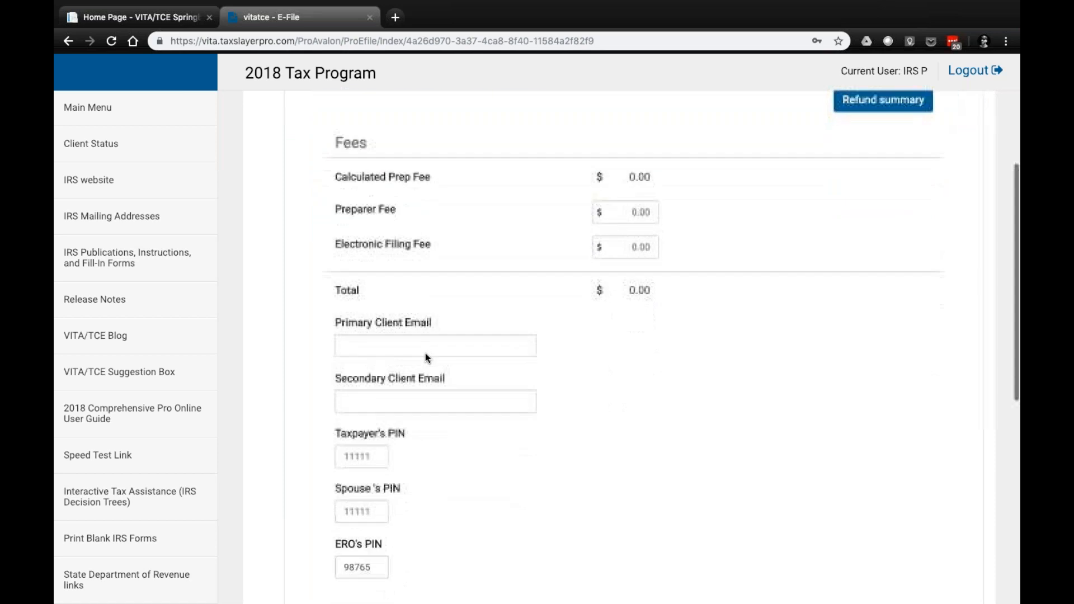
pyautogui.scroll(-5, 425, 354)
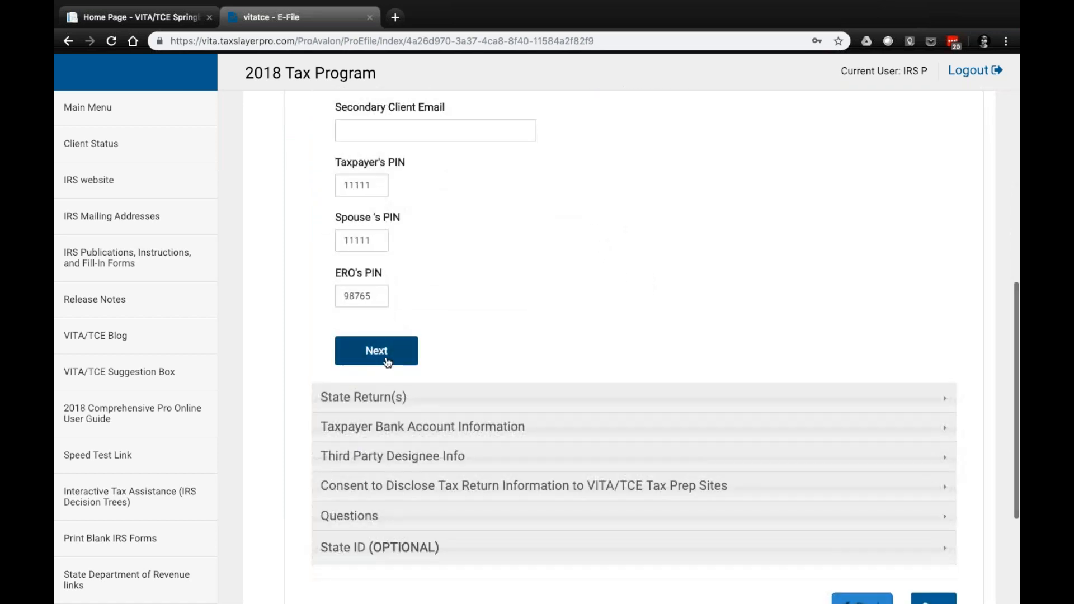
pyautogui.click(384, 354)
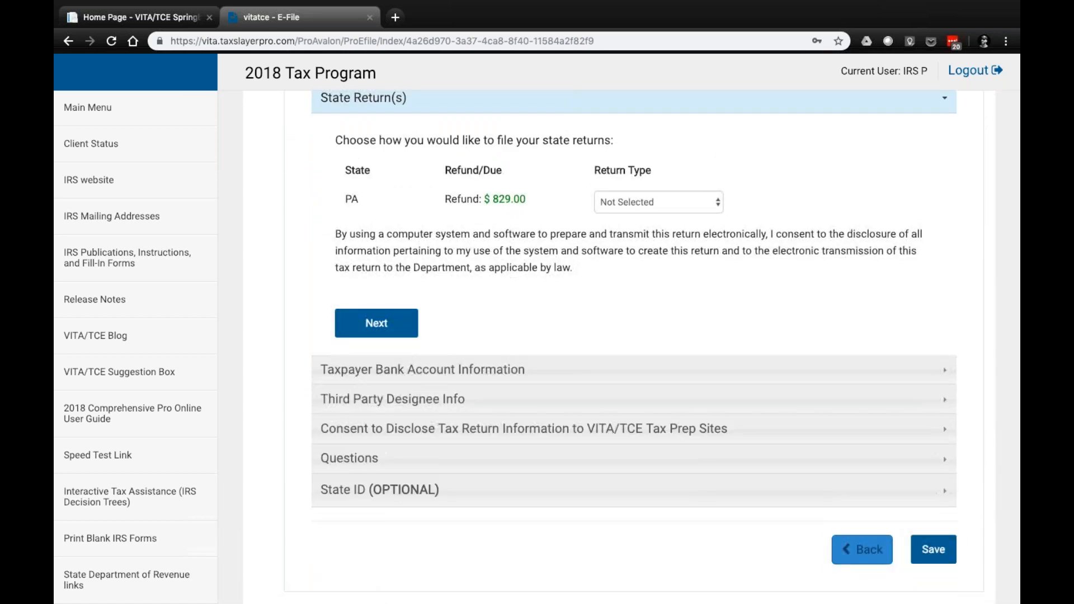
# Set the PA return type to E-file: Direct Deposit and proceed to the taxpayer bank account information
pyautogui.scroll(1, 468, 291)
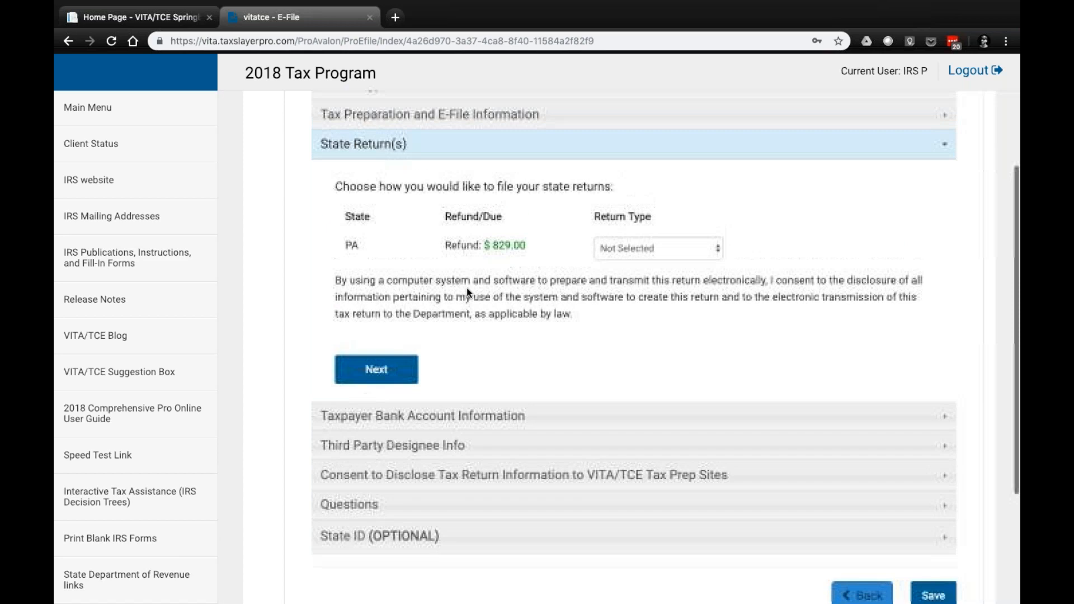
pyautogui.click(643, 253)
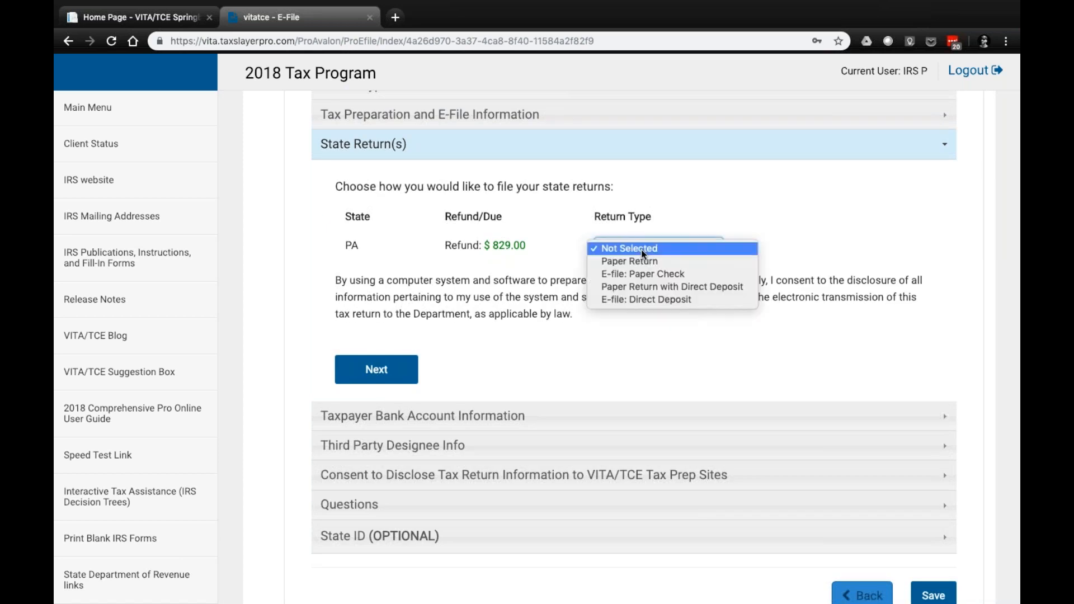
pyautogui.click(632, 301)
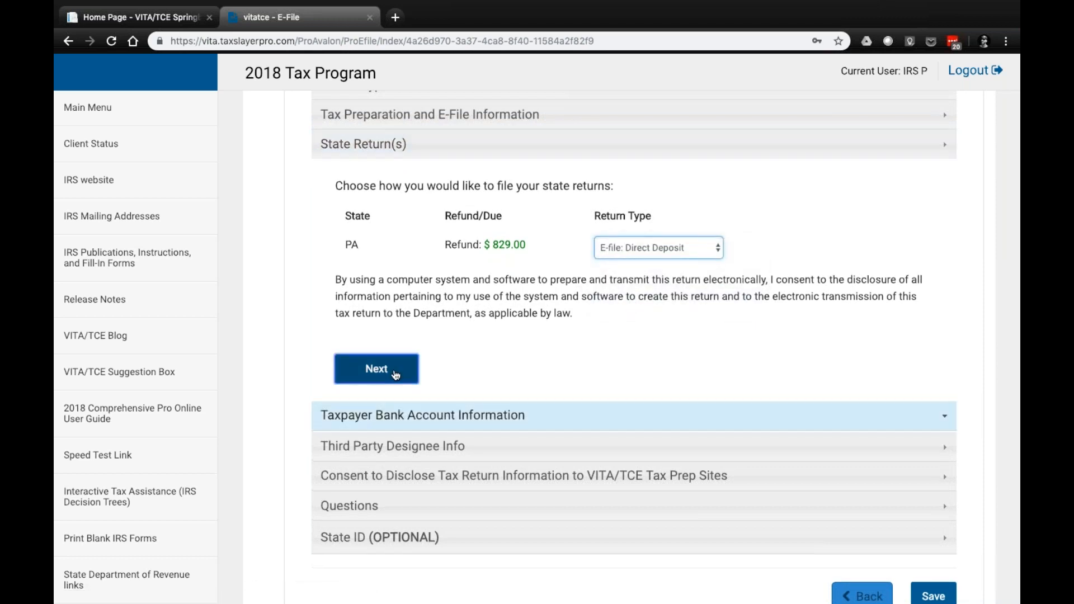
pyautogui.click(395, 372)
# For Bank Account 1, enter the bank name xyz and pull the federal refund in as the deposit amount
pyautogui.scroll(-2, 395, 375)
pyautogui.scroll(-1, 396, 372)
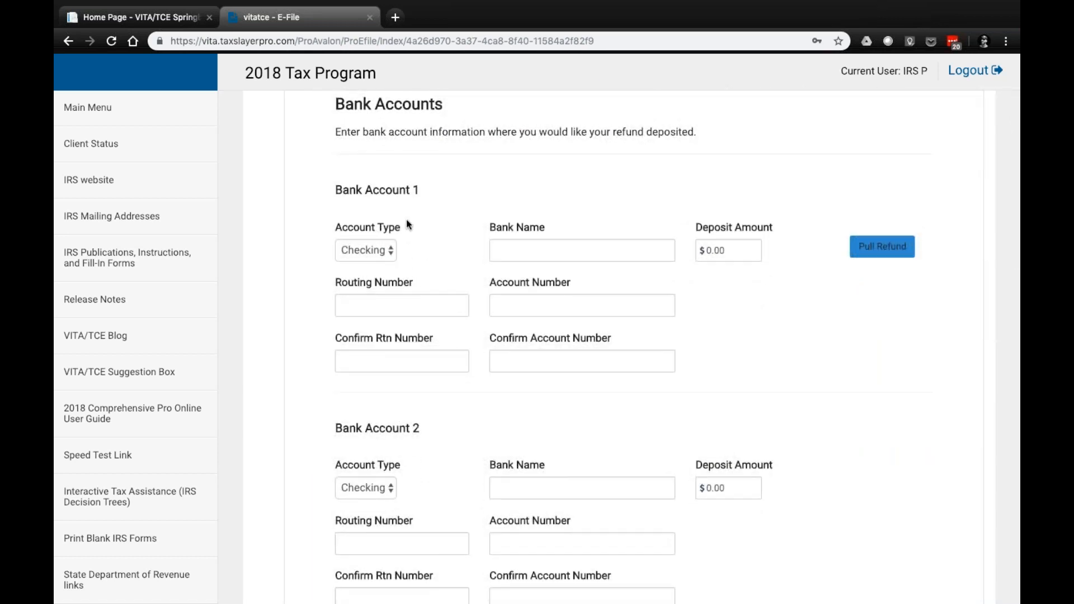
pyautogui.scroll(-1, 456, 419)
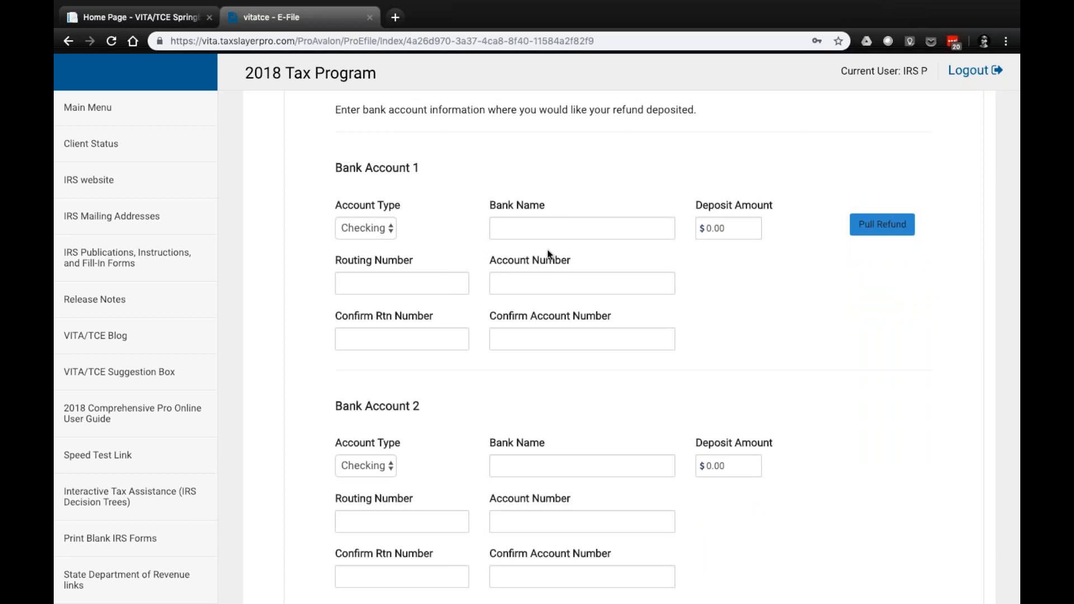
pyautogui.click(510, 227)
pyautogui.write('x')
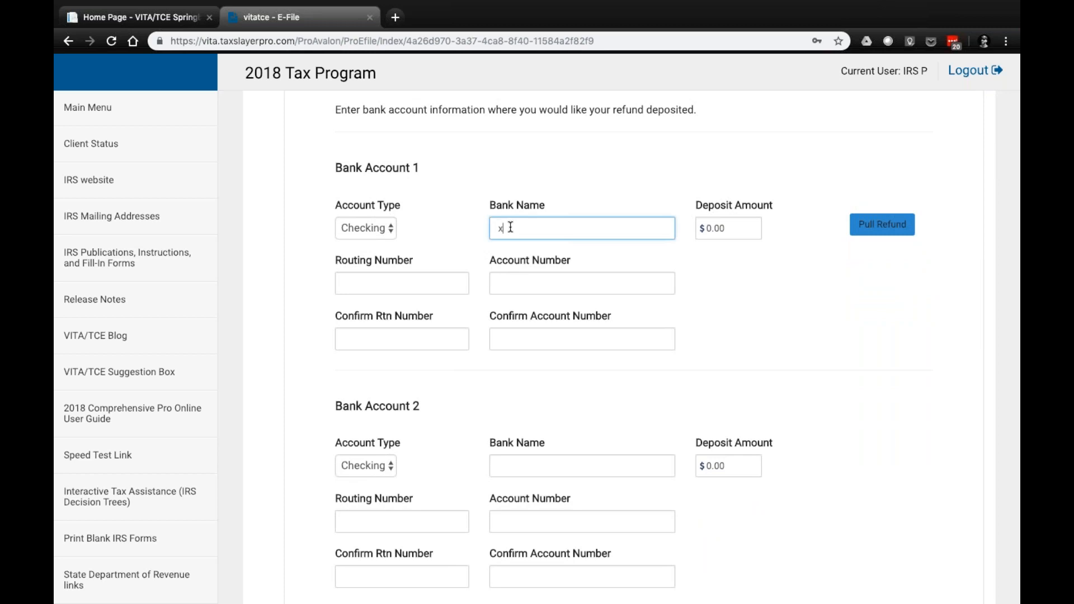
pyautogui.write('yz')
pyautogui.press('Tab')
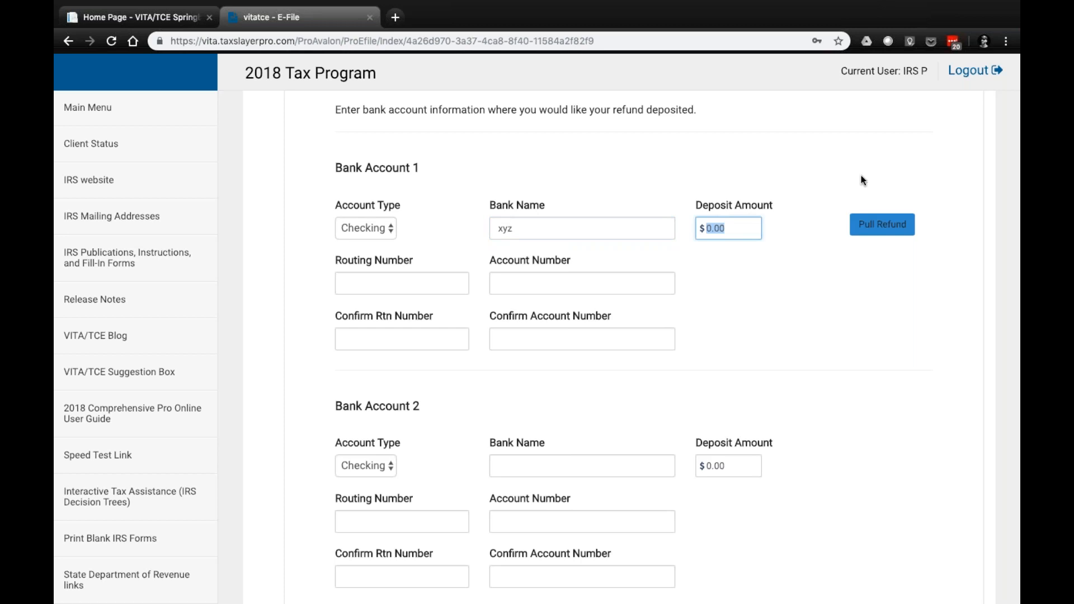
pyautogui.click(879, 228)
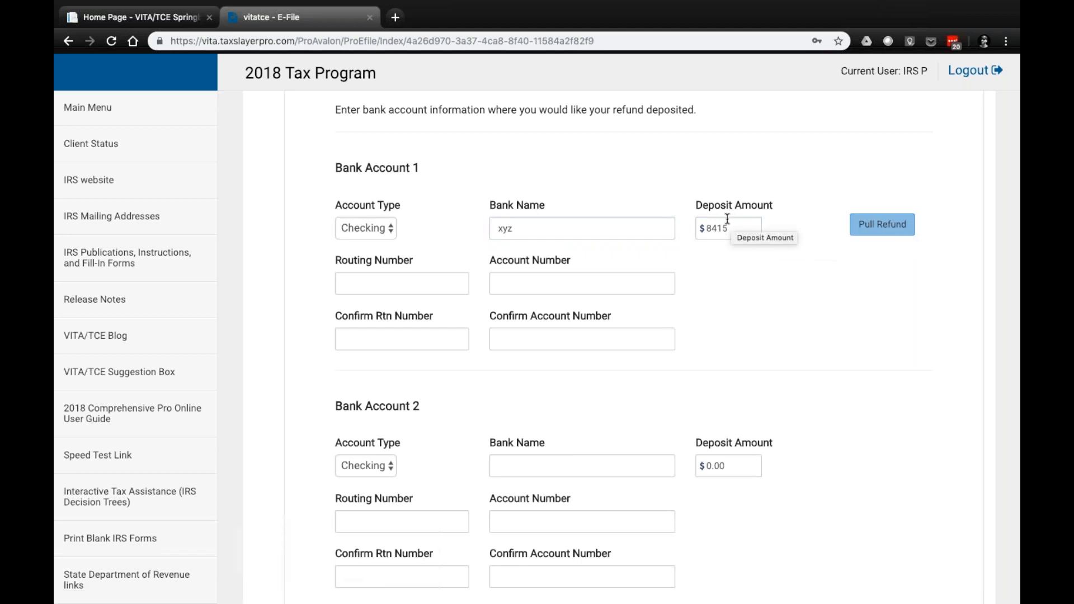
# Enter the routing number and the account number for Bank Account 1
pyautogui.click(362, 288)
pyautogui.write('0311014')
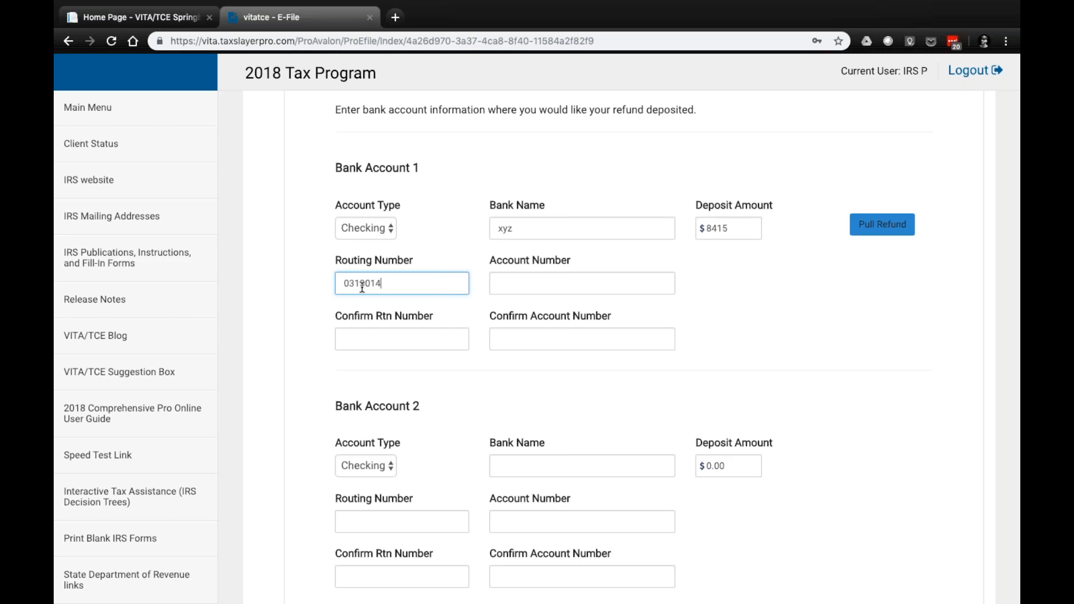
pyautogui.write('22')
pyautogui.press('Tab')
pyautogui.write('123456789')
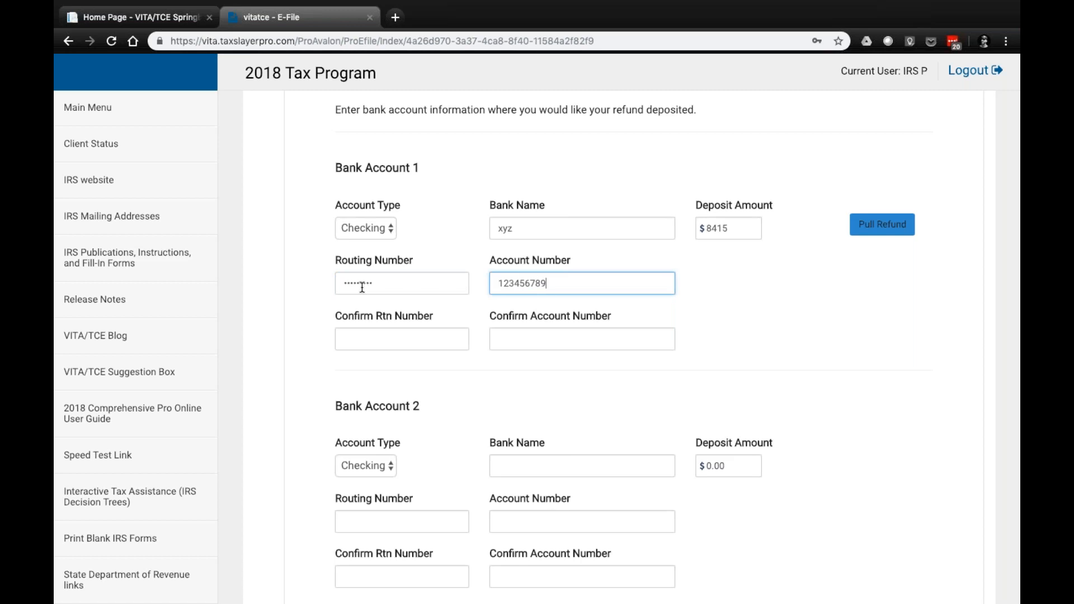
pyautogui.press('Tab')
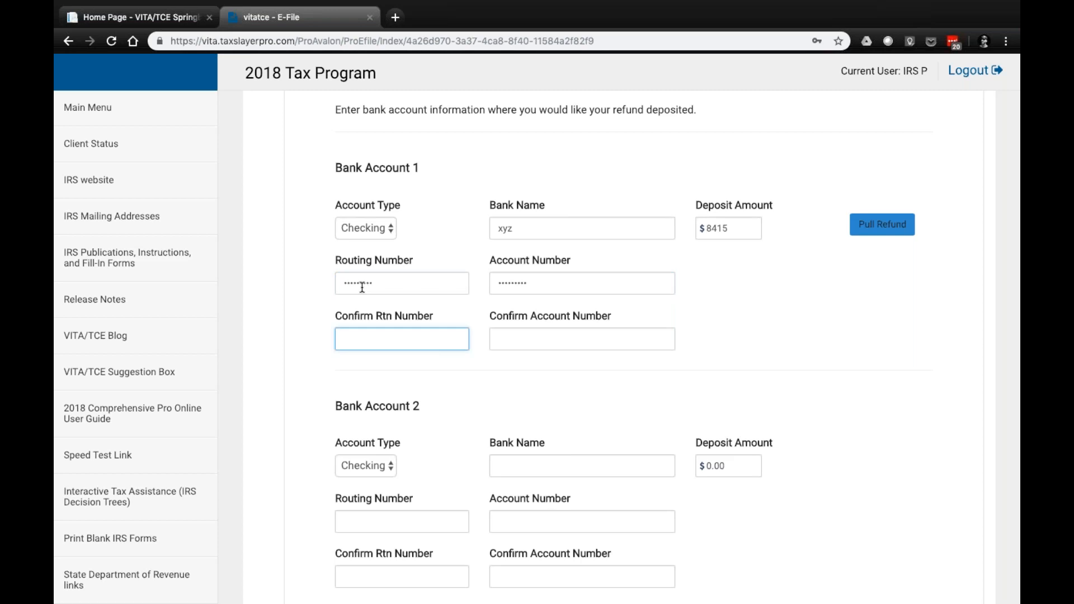
pyautogui.write('03')
pyautogui.press('BackSpace')
pyautogui.press('BackSpace')
# Check the entered routing number, and repeat the routing and account numbers in Bank Account 1's confirmation fields
pyautogui.click(377, 282)
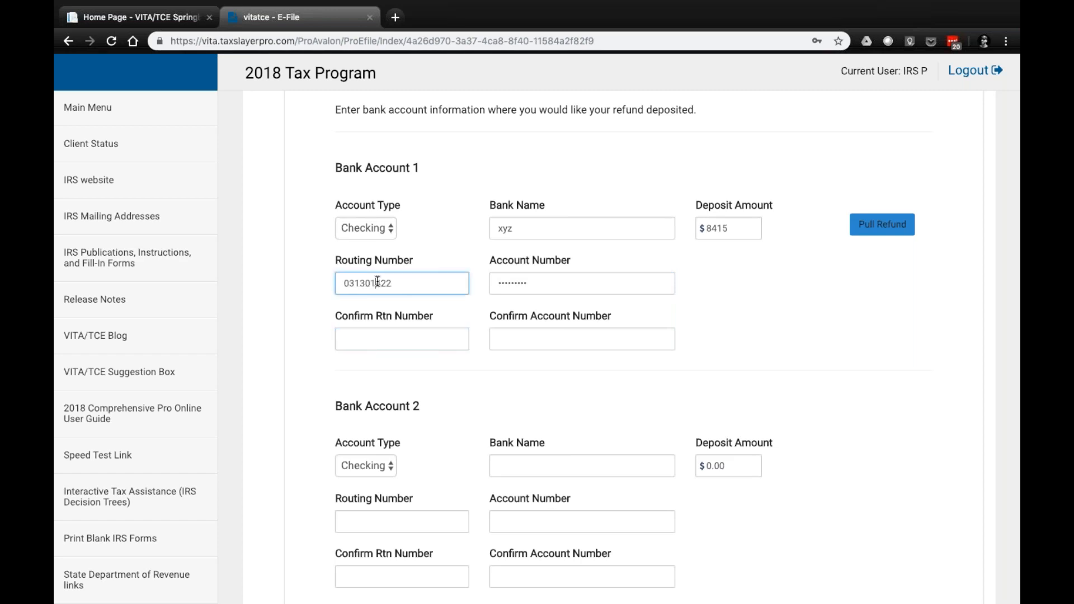
pyautogui.click(375, 339)
pyautogui.write('03')
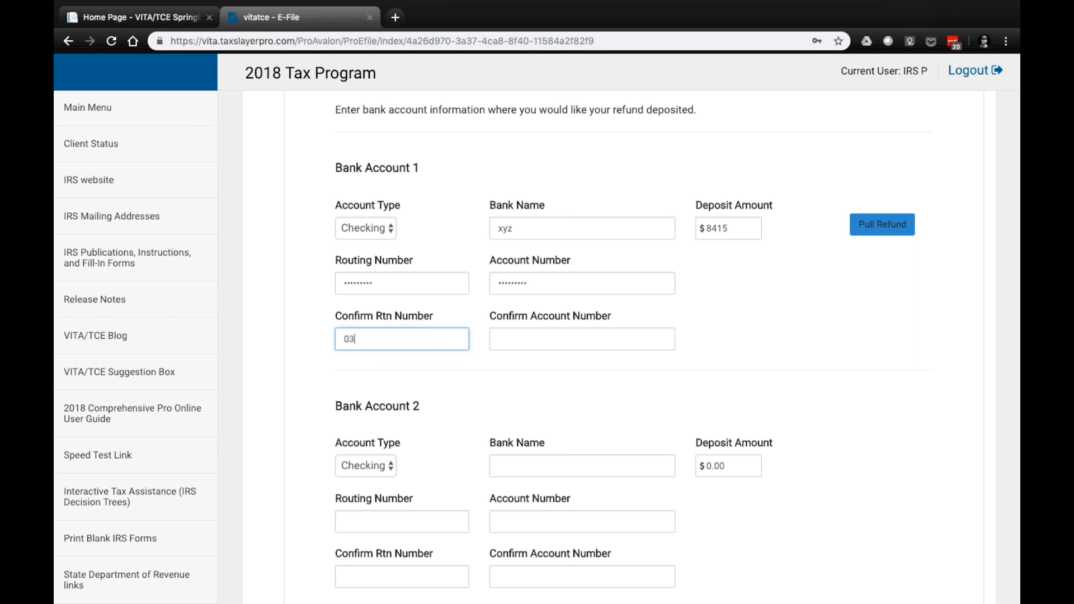
pyautogui.write('1301422')
pyautogui.click(529, 340)
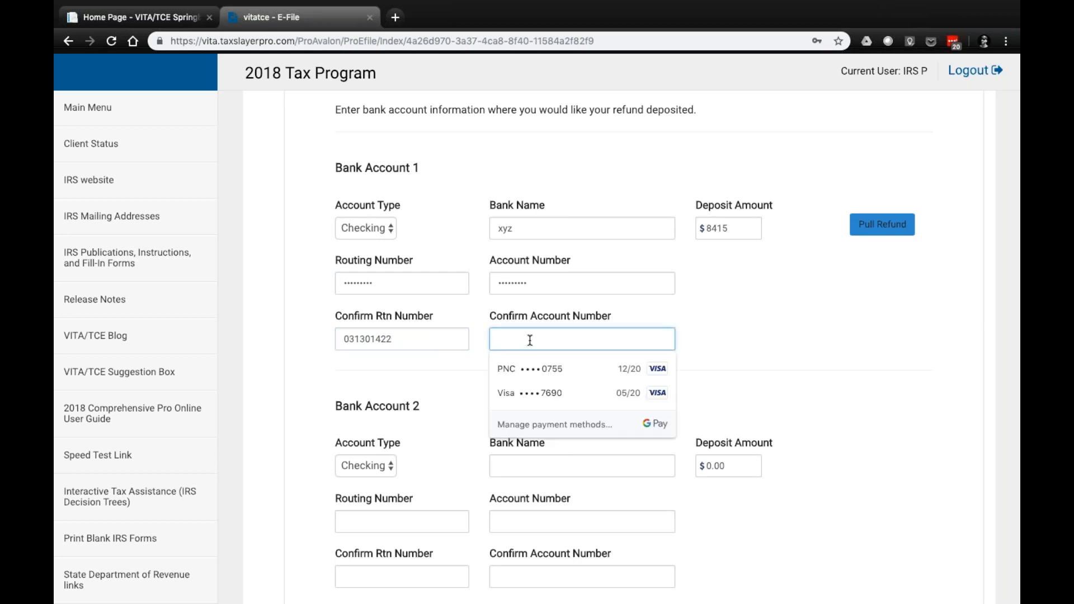
pyautogui.write('123456789')
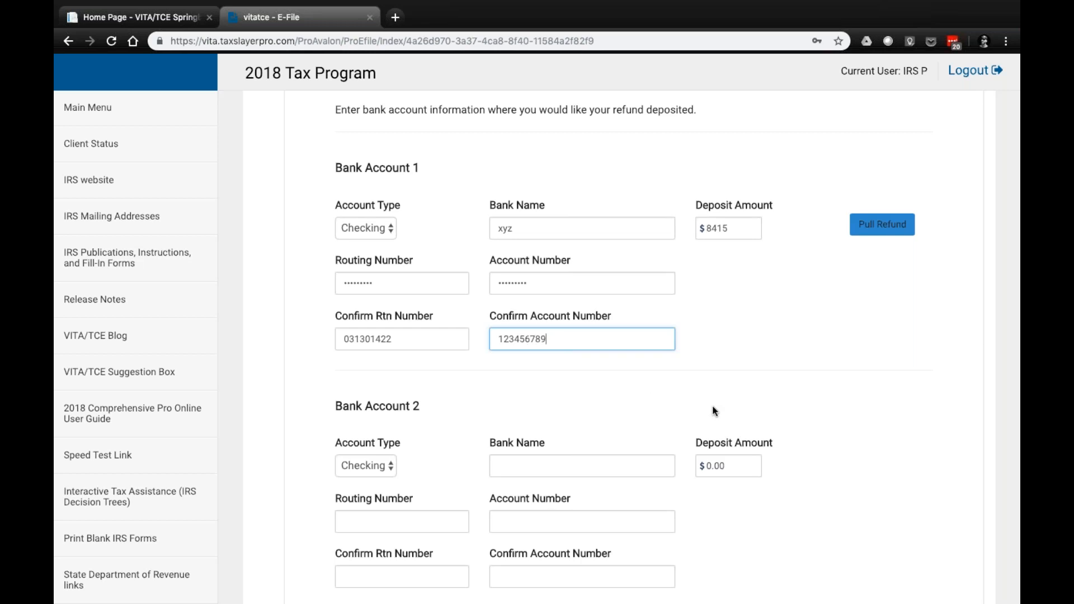
# Leave the savings bond purchases declined and open the Consent to Disclose Tax Return Information to VITA/TCE Tax Prep Sites section
pyautogui.scroll(-18, 713, 411)
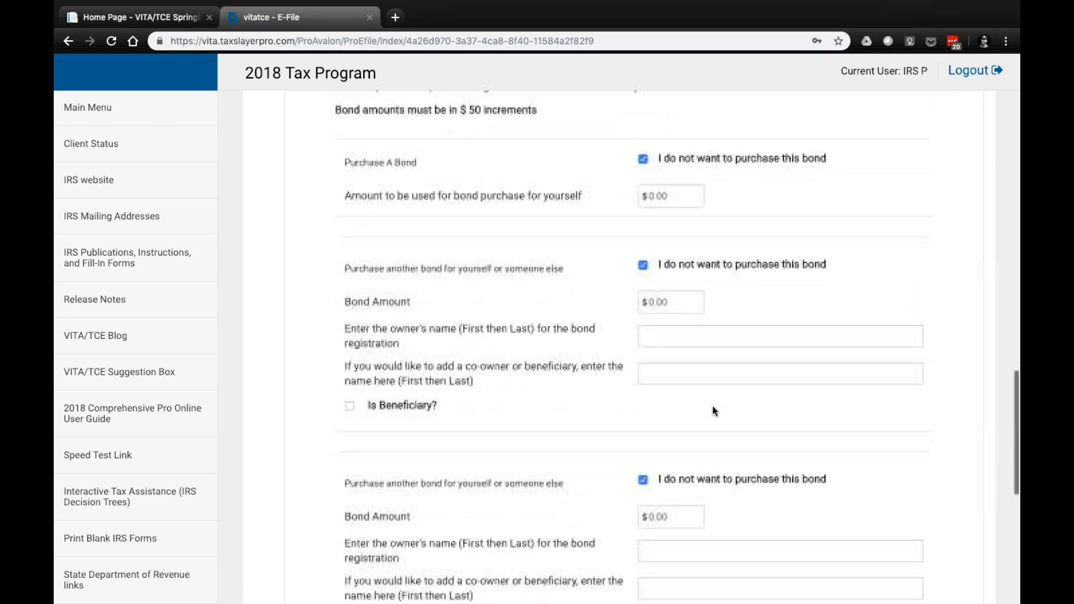
pyautogui.scroll(-8, 713, 411)
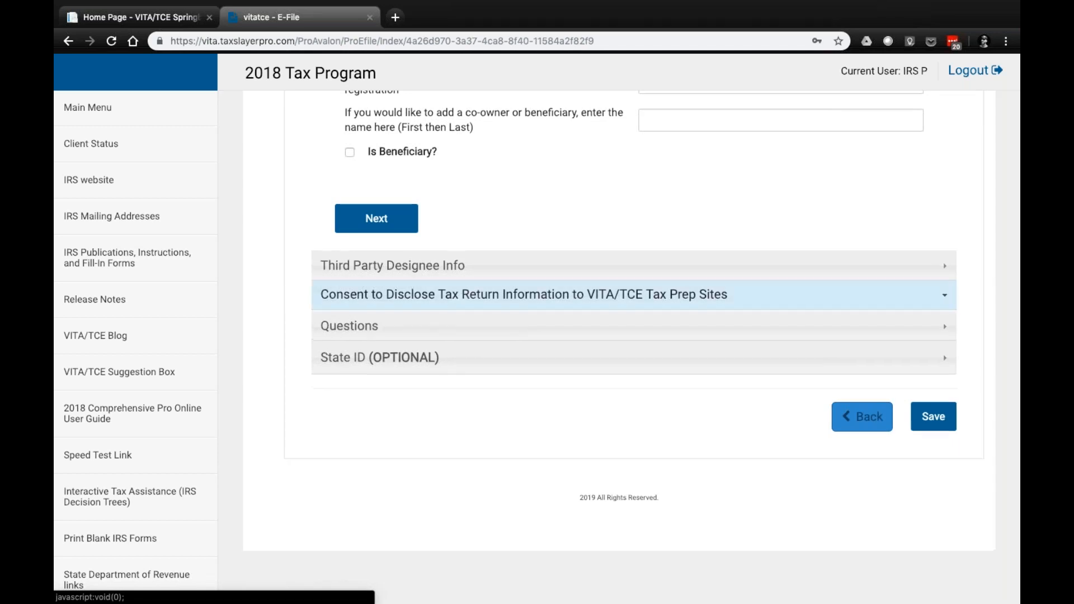
pyautogui.click(458, 295)
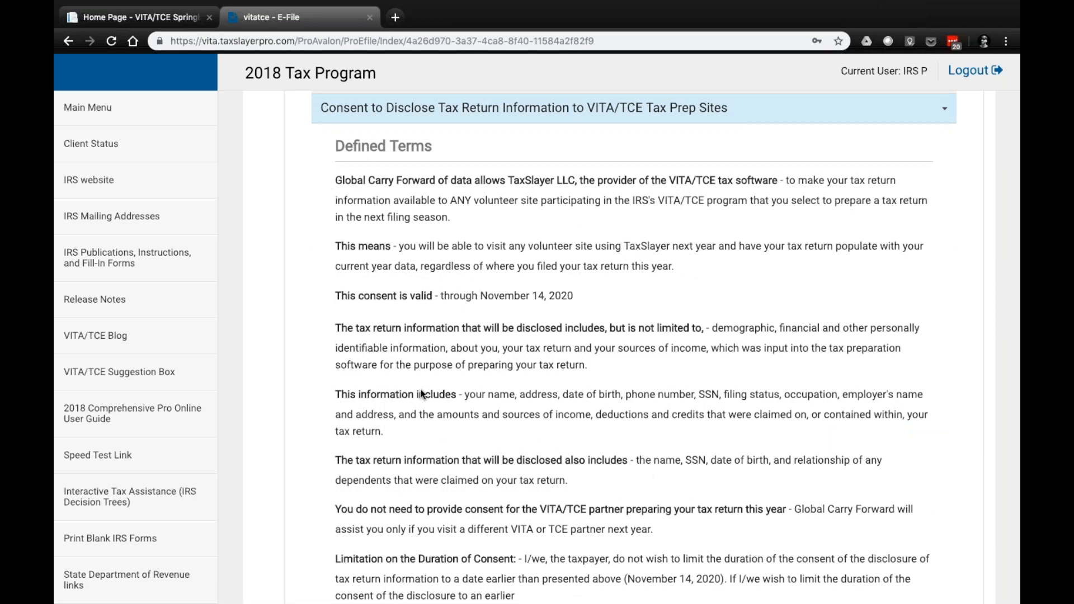
# Review the Global Carry Forward terms and set the Consent Status to GRANT
pyautogui.scroll(-7, 422, 394)
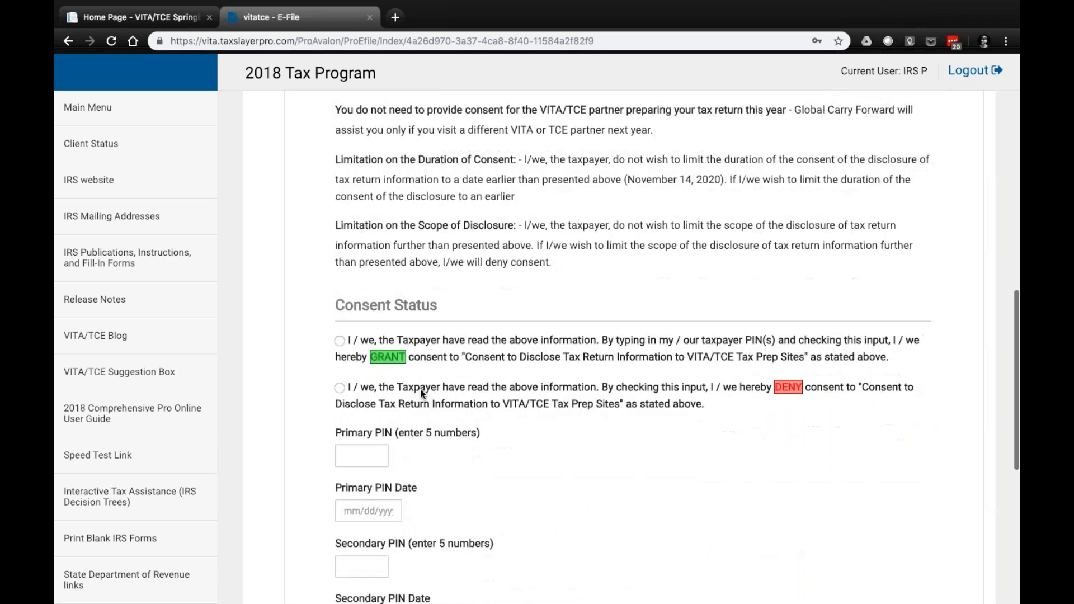
pyautogui.scroll(5, 422, 395)
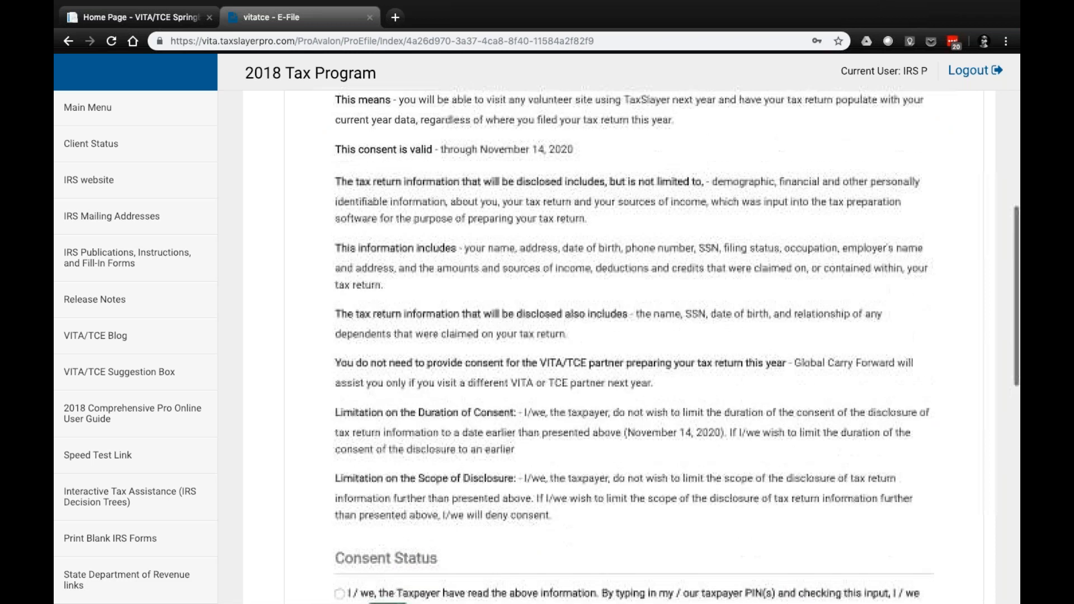
pyautogui.scroll(3, 633, 347)
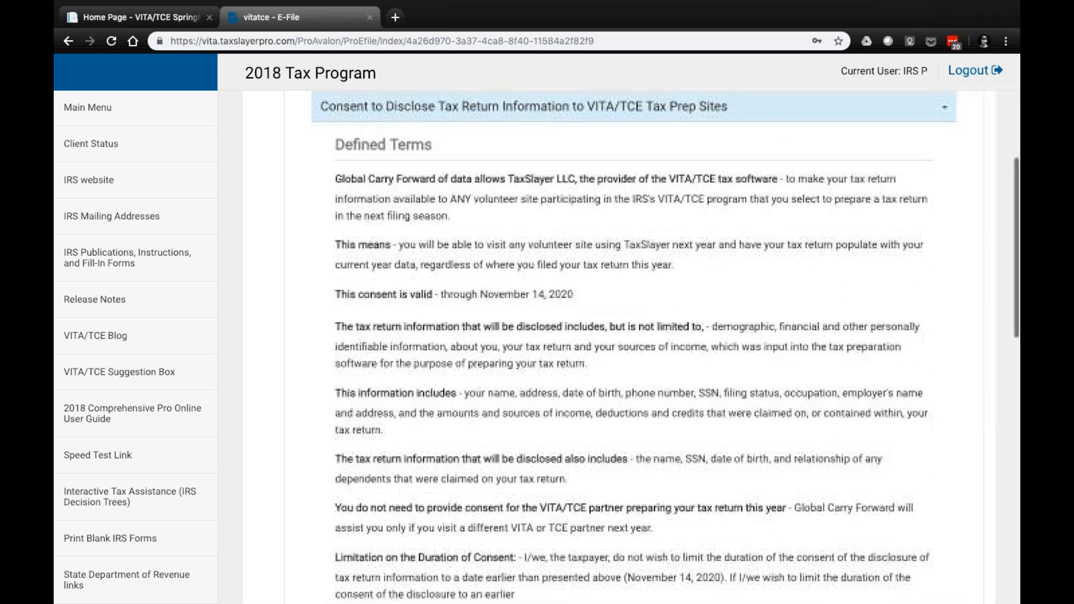
pyautogui.scroll(-5, 665, 343)
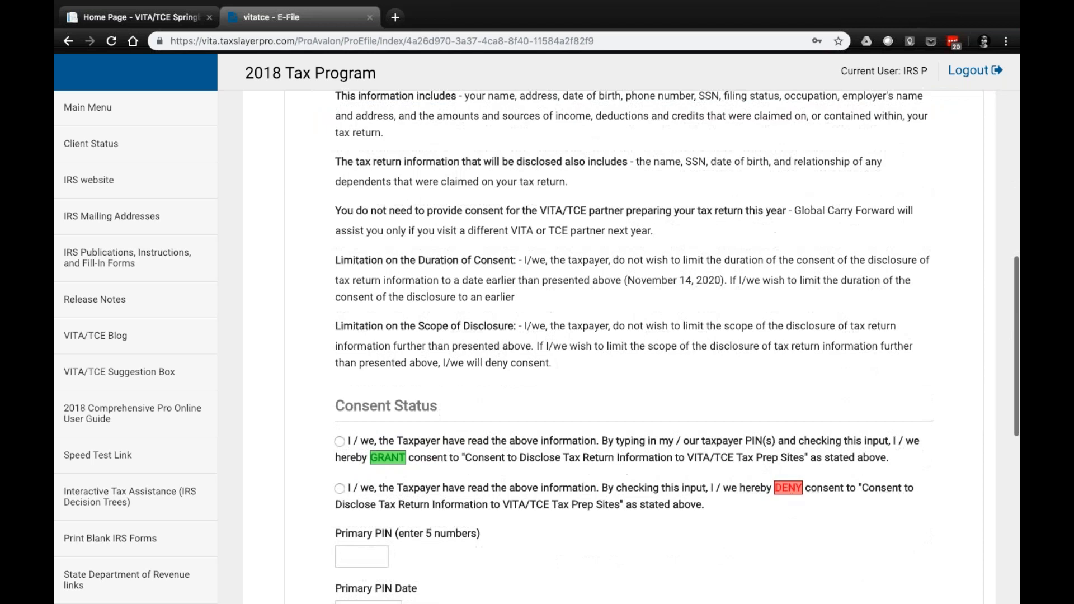
pyautogui.scroll(-1, 664, 343)
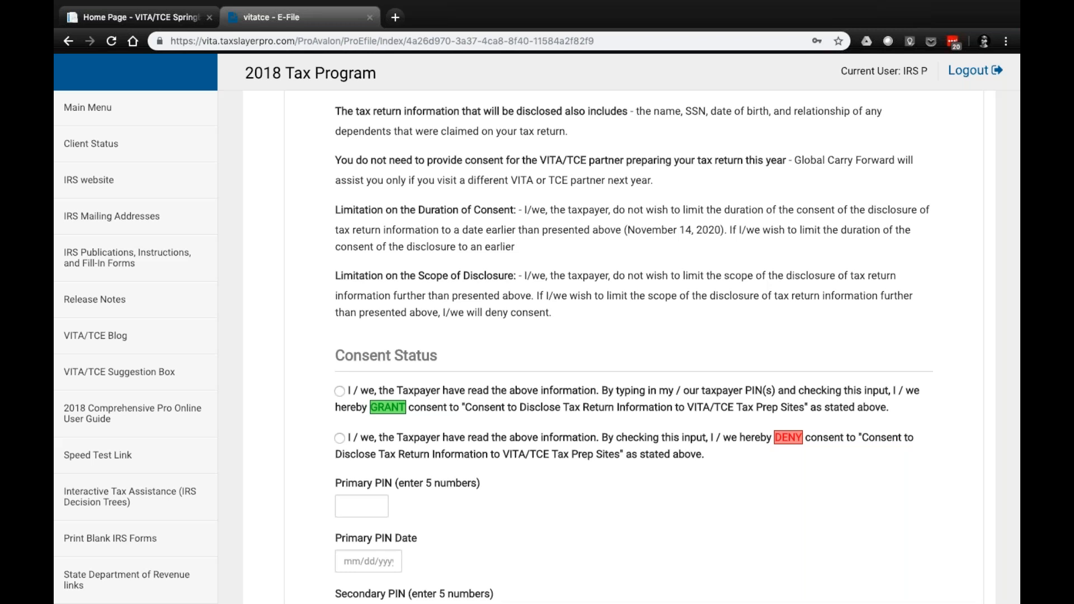
pyautogui.scroll(-2, 426, 401)
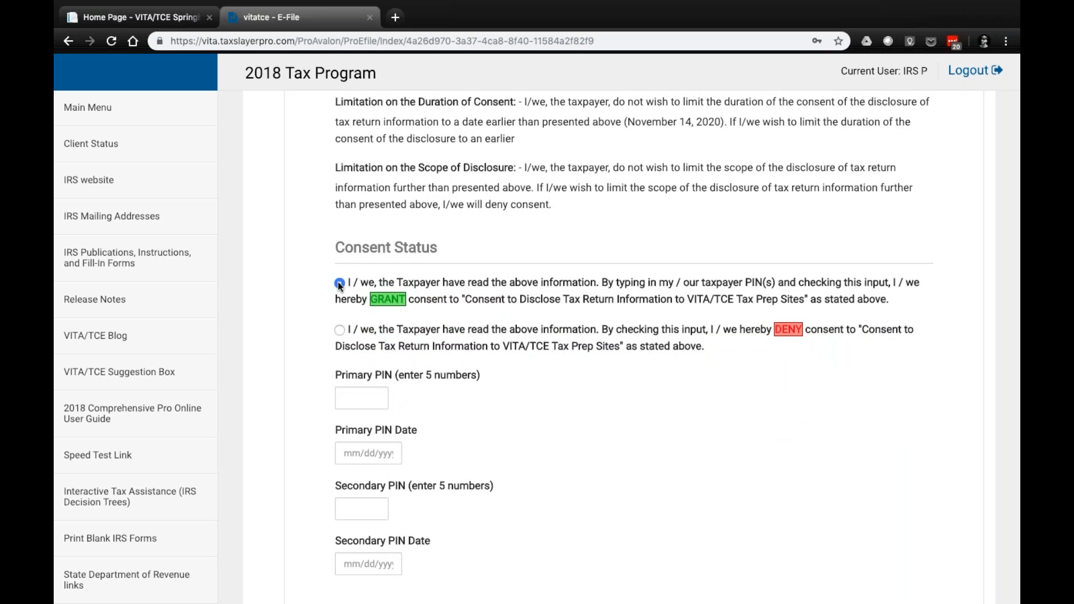
# Enter the five-digit Primary PIN and set the Primary PIN Date to 01/13/2019
pyautogui.click(359, 399)
pyautogui.write('17603')
pyautogui.click(362, 454)
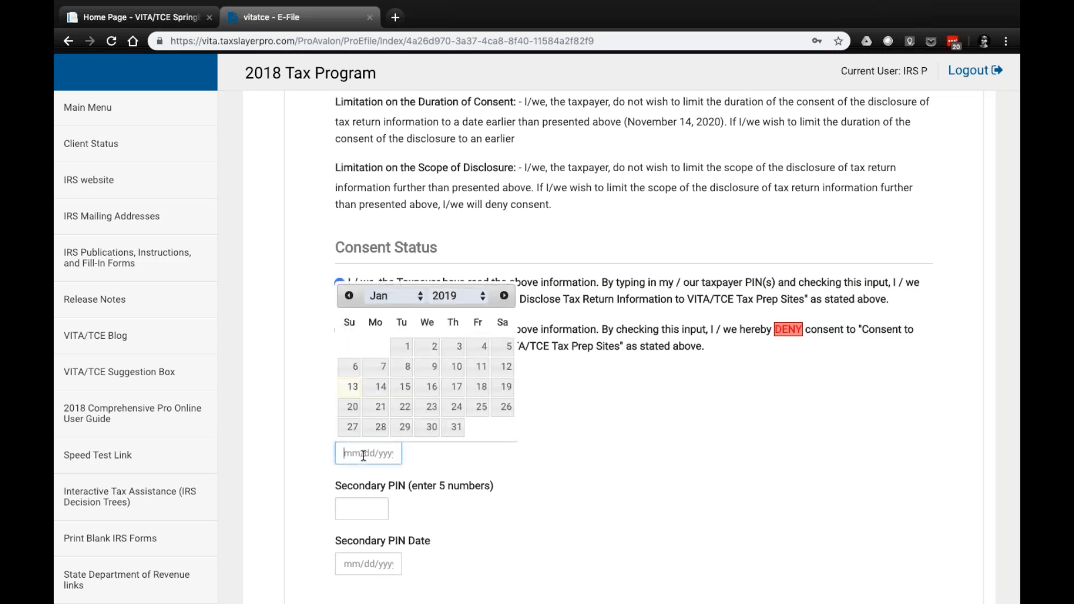
pyautogui.click(352, 386)
# Enter the five-digit Secondary PIN and set the Secondary PIN Date to 01/13/2019
pyautogui.scroll(-1, 398, 474)
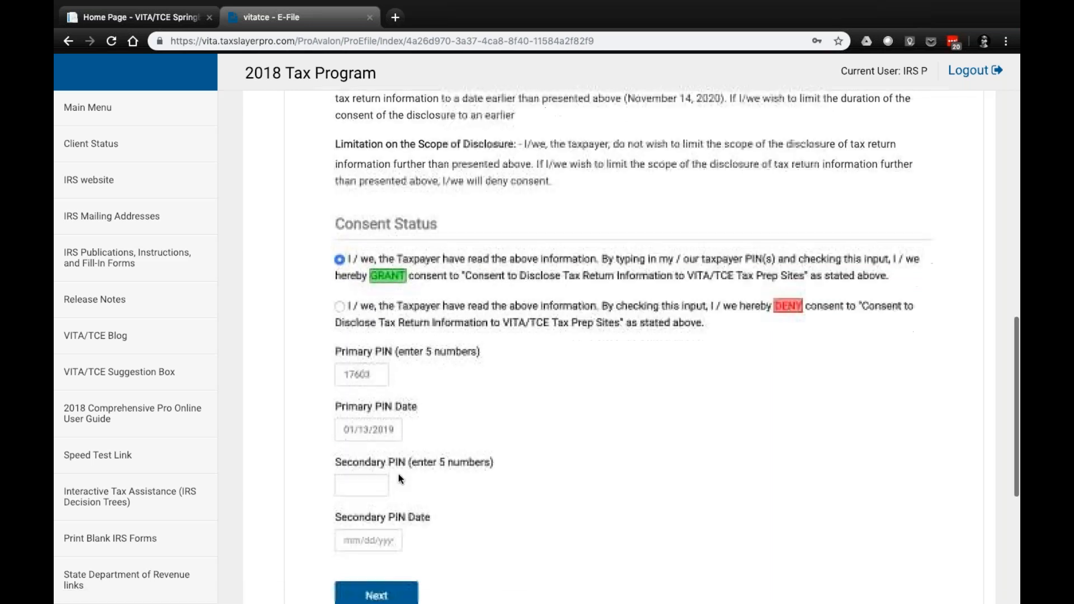
pyautogui.click(371, 485)
pyautogui.write('17603')
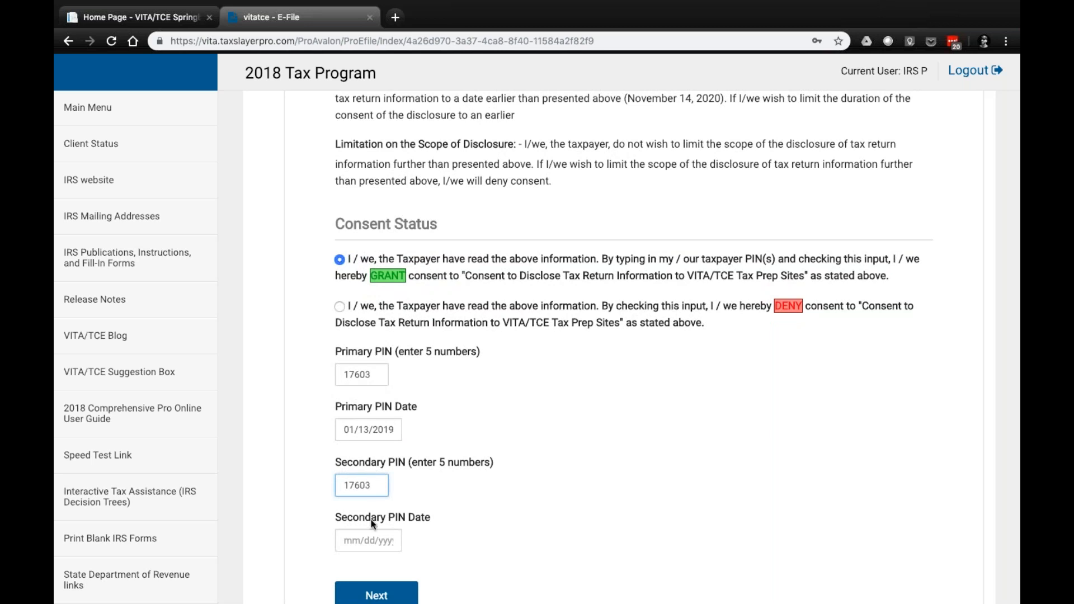
pyautogui.click(368, 540)
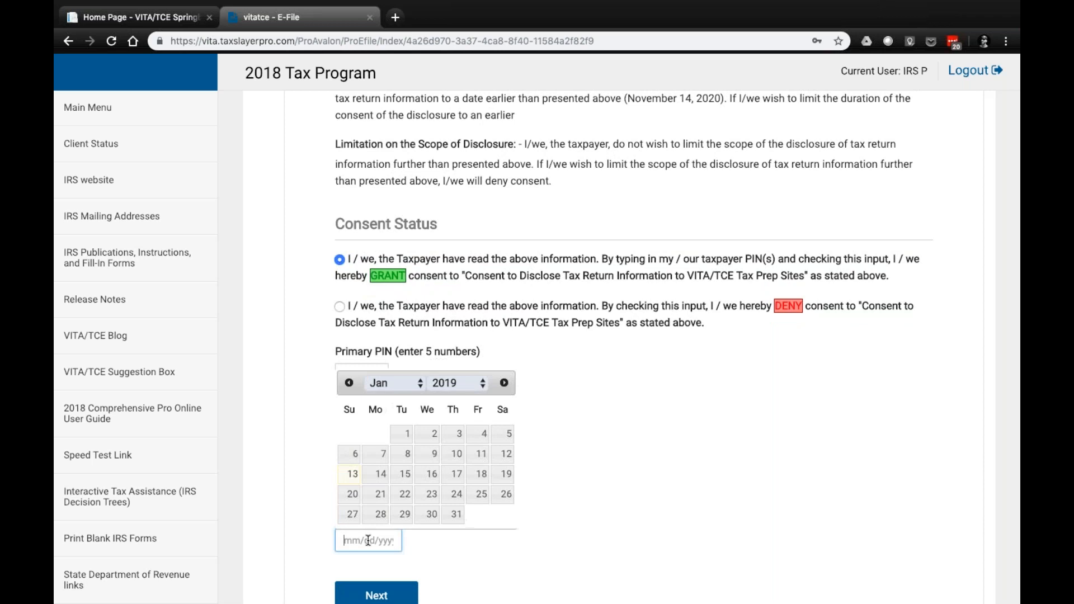
pyautogui.click(354, 477)
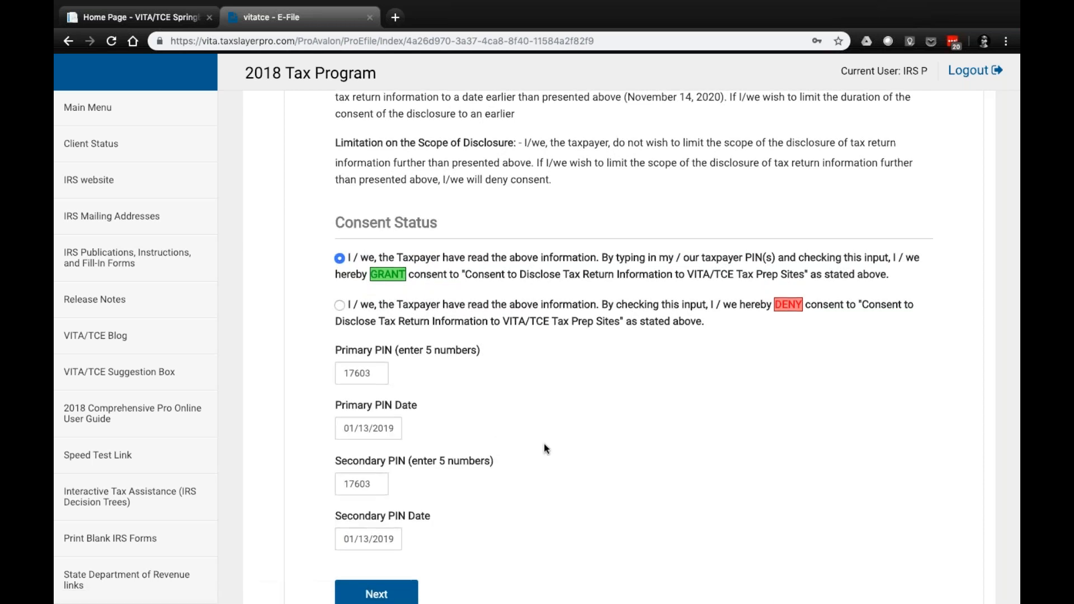
# Switch to the Form 13614-C PDF and examine its Form 15080 consent page, including the terms and the taxpayer signature and date lines
pyautogui.scroll(-1, 544, 443)
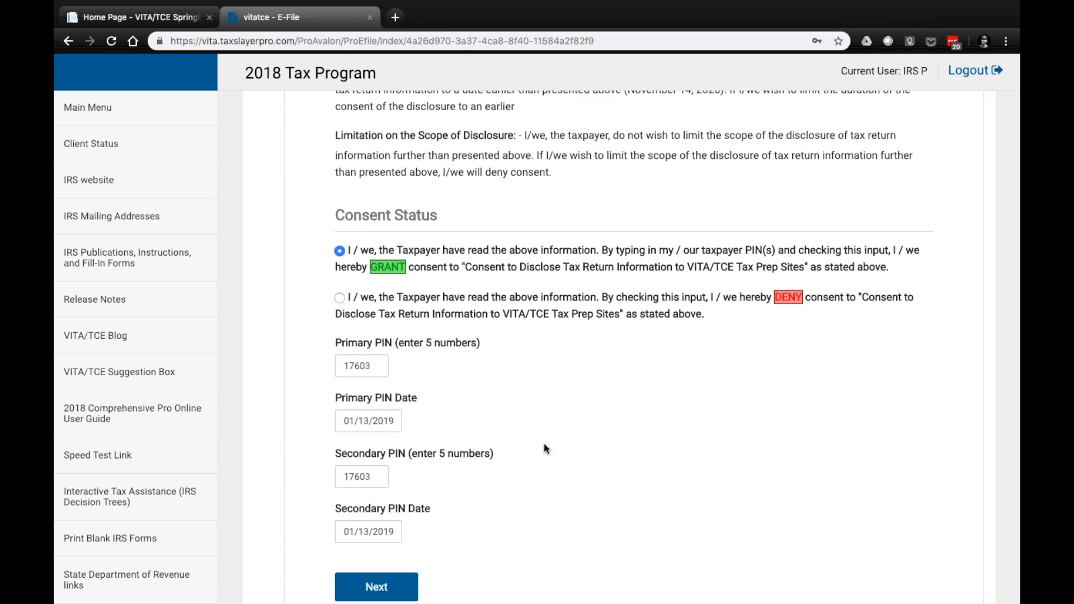
pyautogui.hotkey('ctrl', 'Right')
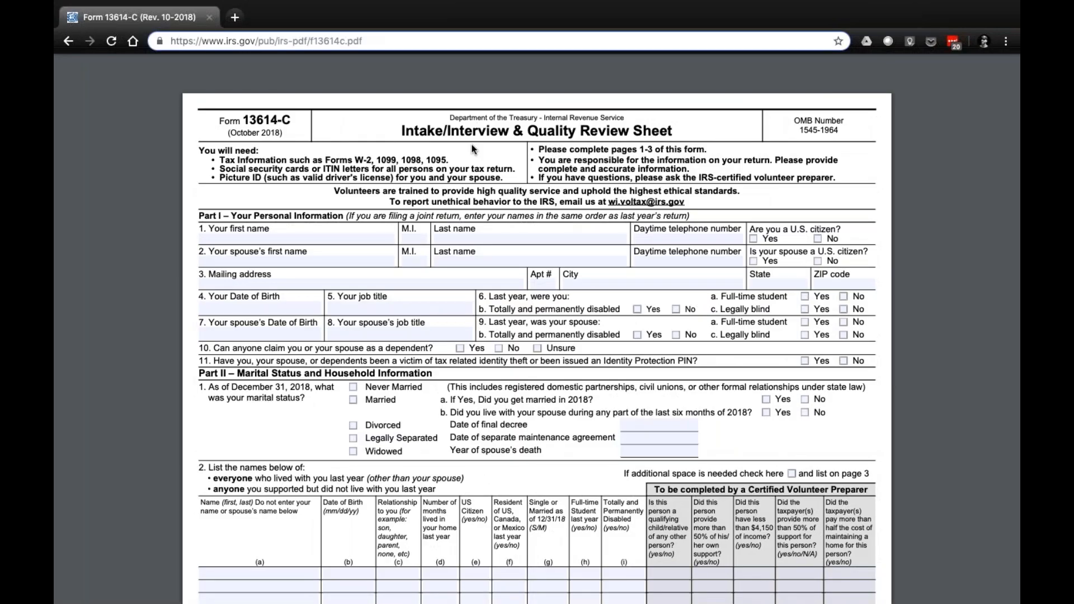
pyautogui.scroll(-18, 471, 149)
pyautogui.scroll(-15, 536, 329)
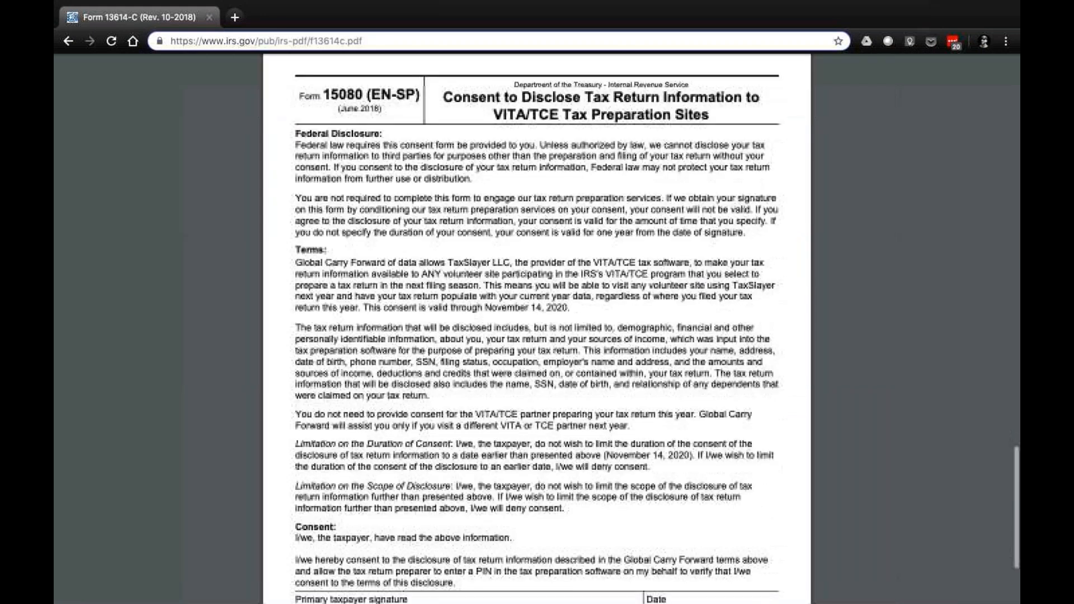
pyautogui.scroll(-1, 537, 329)
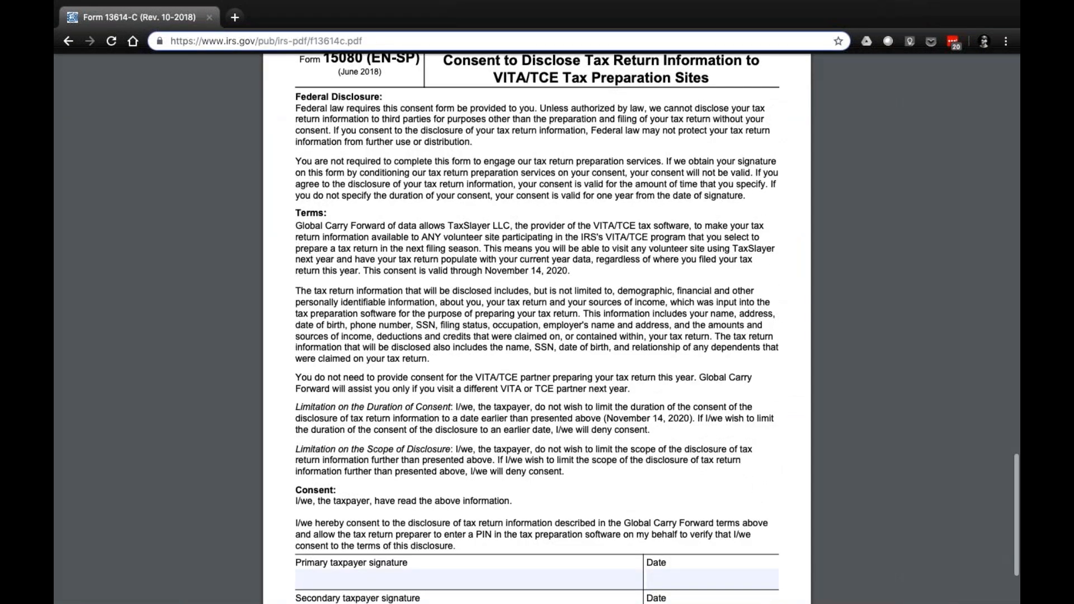
pyautogui.scroll(1, 486, 102)
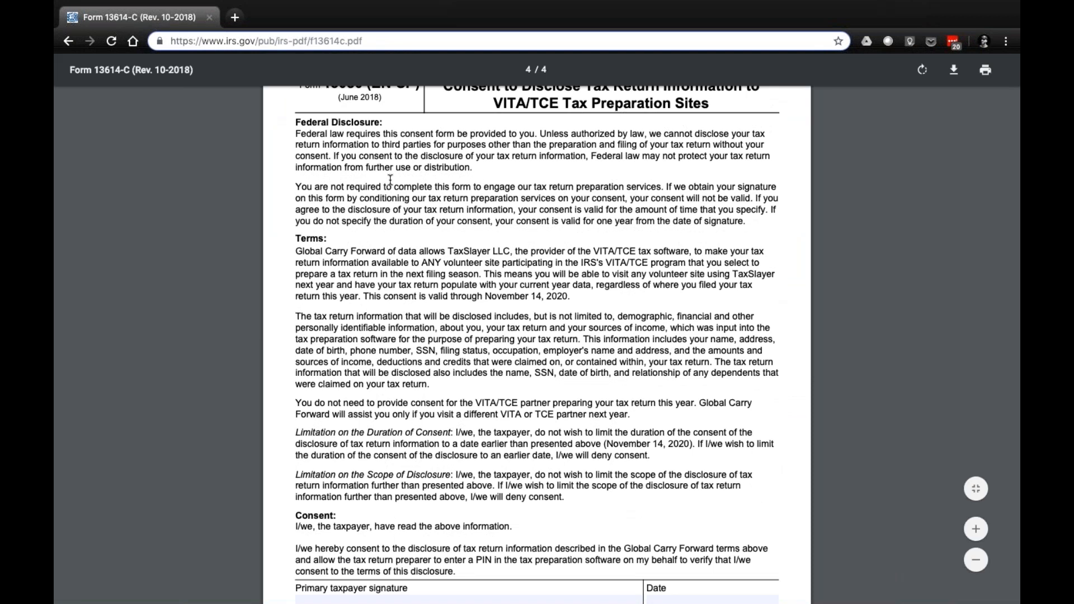
pyautogui.scroll(1, 390, 179)
pyautogui.scroll(-1, 343, 385)
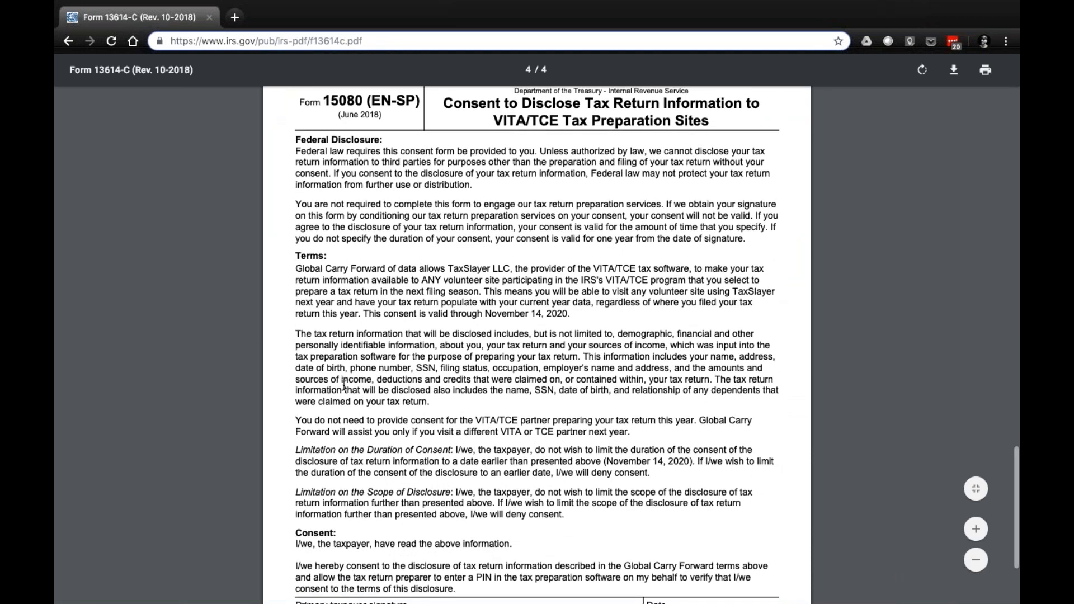
pyautogui.scroll(-3, 343, 385)
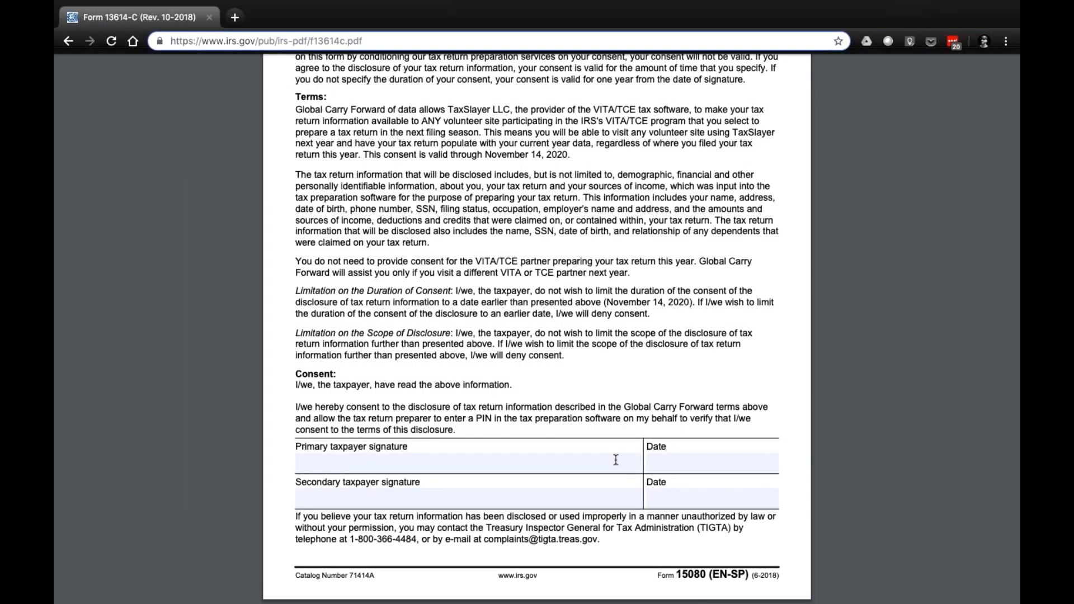
pyautogui.scroll(3, 616, 459)
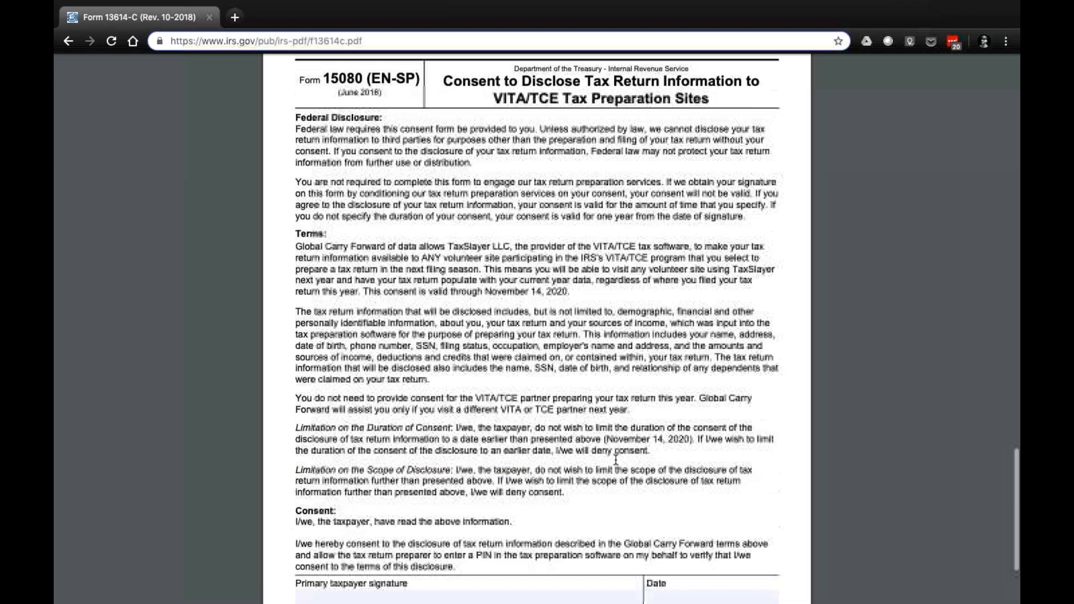
pyautogui.scroll(2, 615, 459)
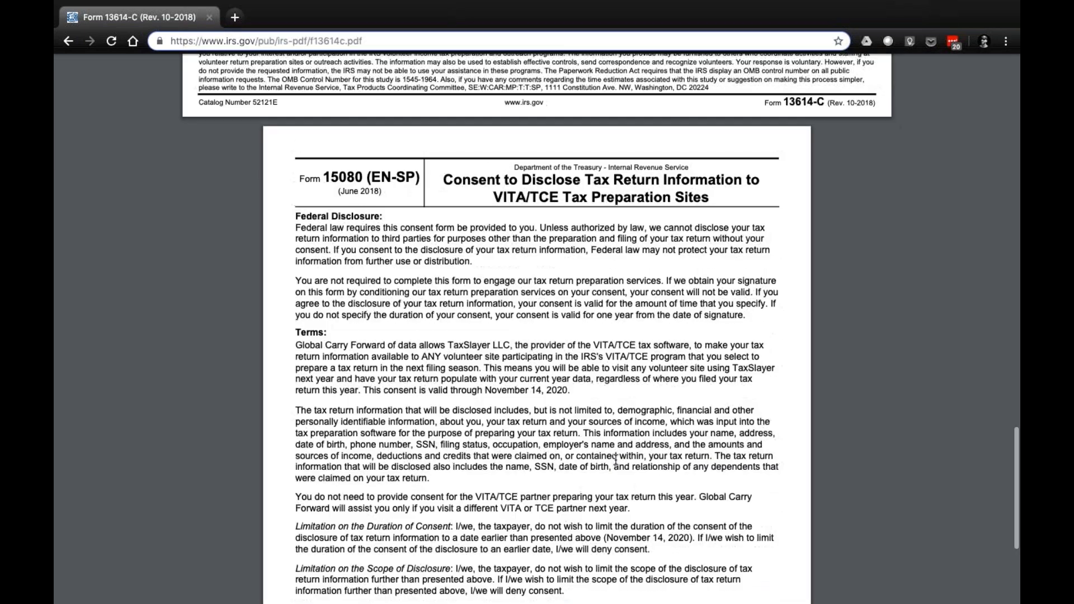
pyautogui.scroll(5, 616, 457)
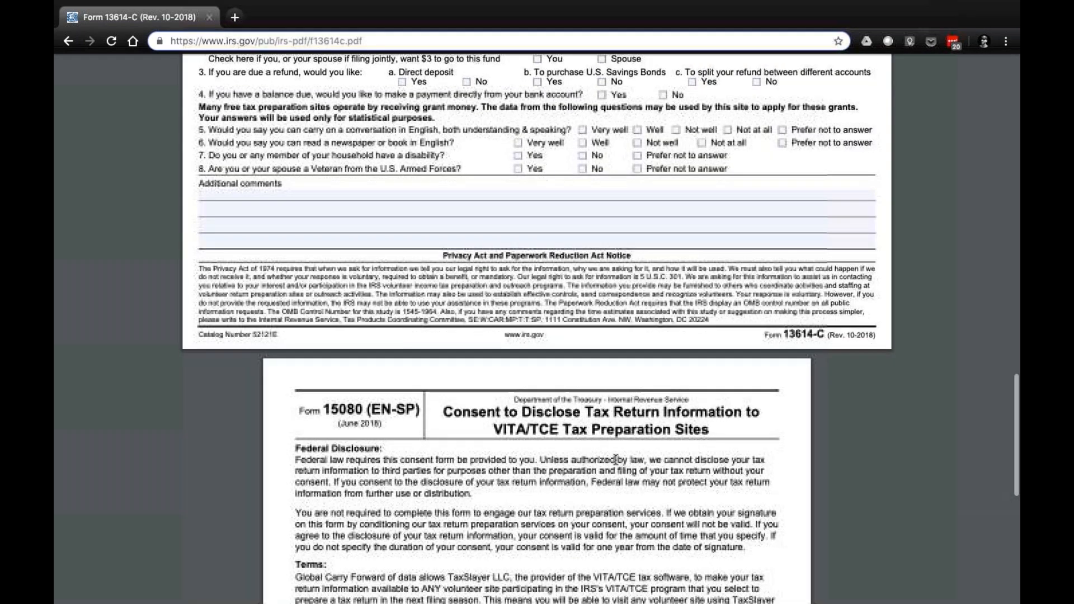
pyautogui.scroll(-5, 616, 458)
pyautogui.scroll(-3, 558, 412)
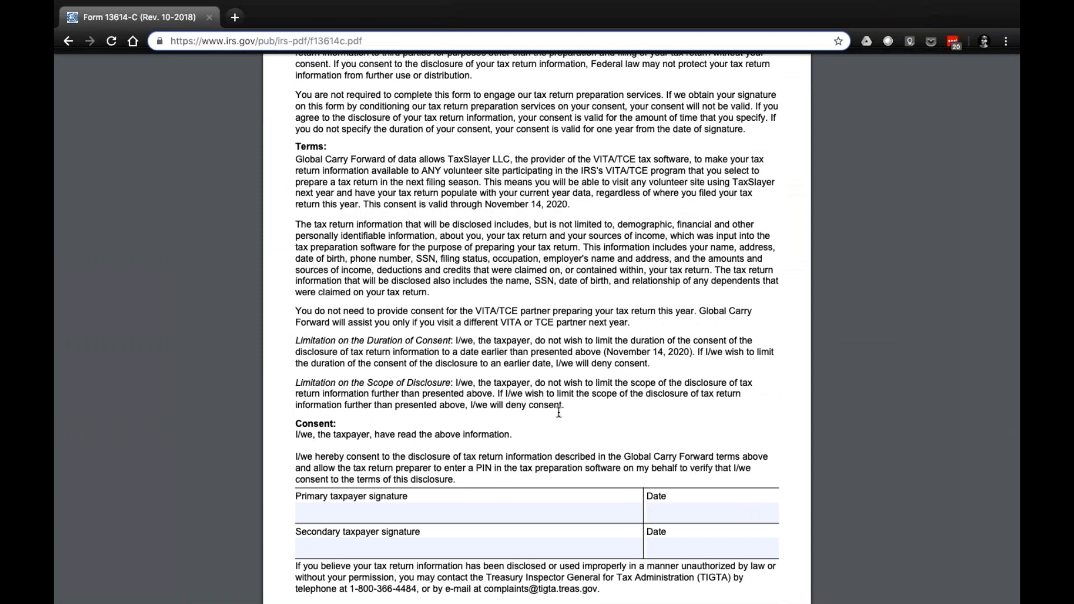
pyautogui.scroll(-1, 455, 472)
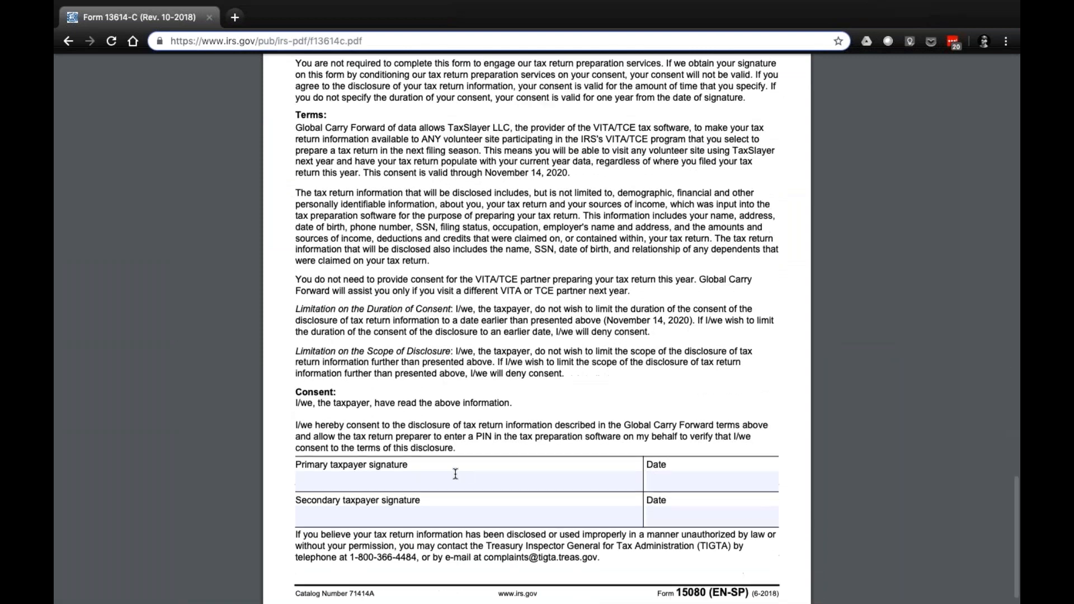
# Return to the E-File page and proceed from the completed disclosure consent to the Questions section
pyautogui.scroll(1, 463, 476)
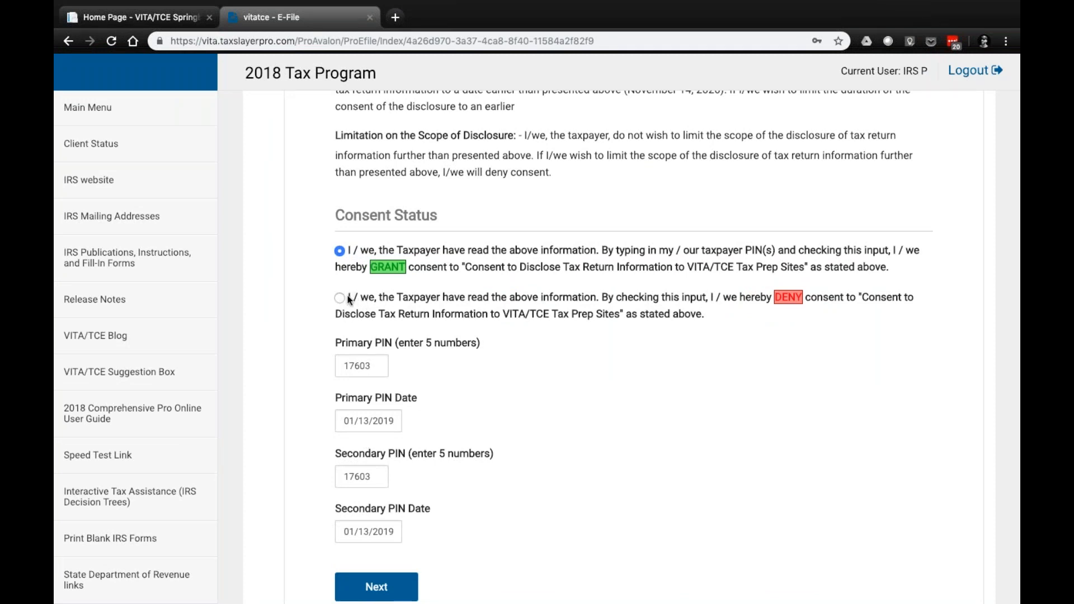
pyautogui.scroll(-5, 395, 314)
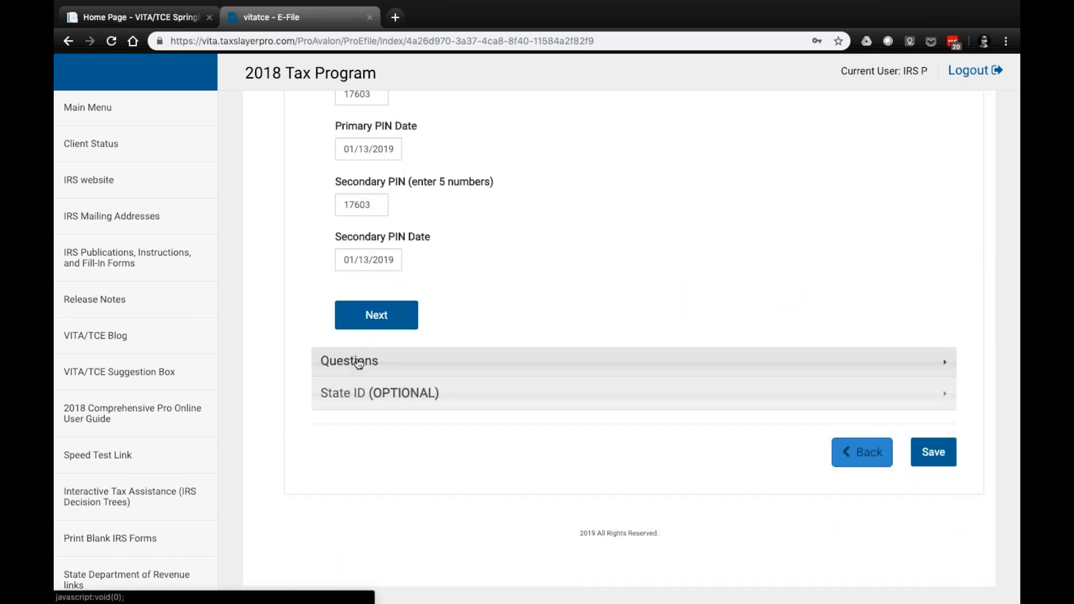
pyautogui.click(359, 362)
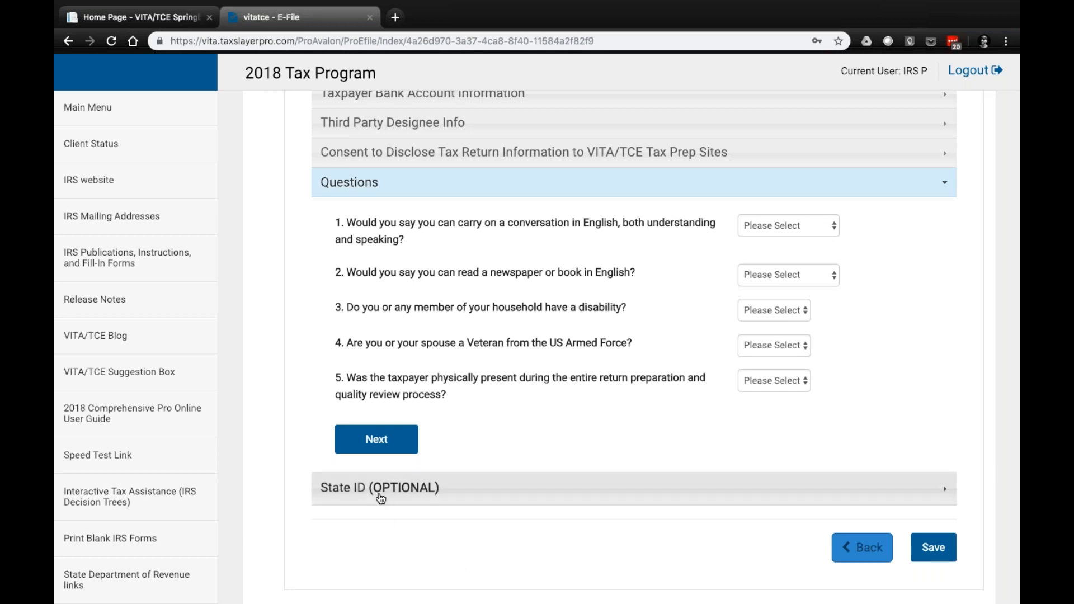
# Open the optional State ID section, leave the taxpayer ID fields blank, and save the E-File section
pyautogui.click(394, 495)
pyautogui.scroll(-3, 616, 336)
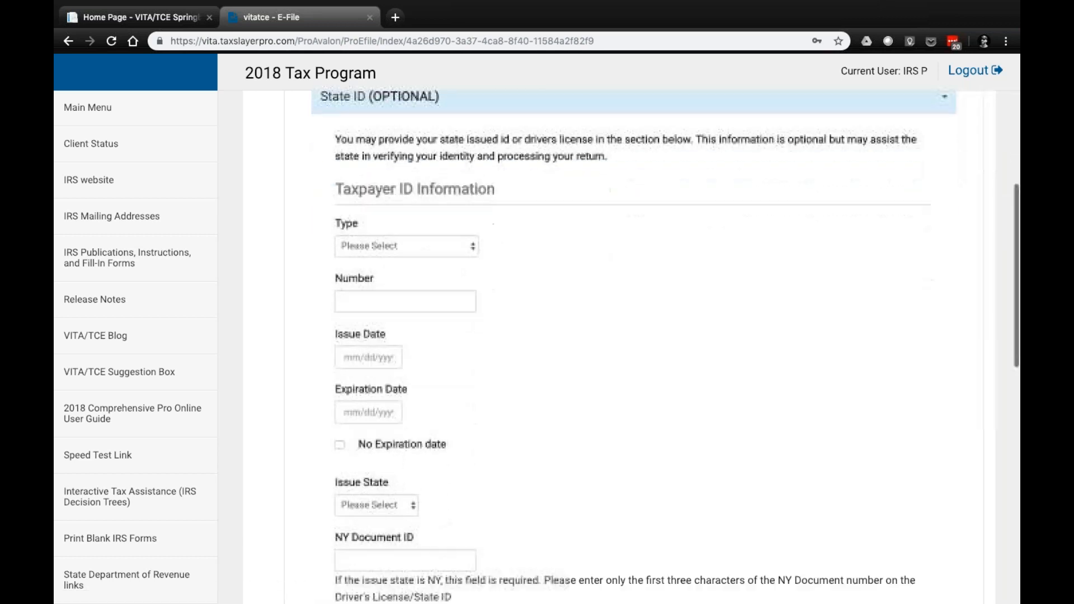
pyautogui.scroll(-10, 704, 465)
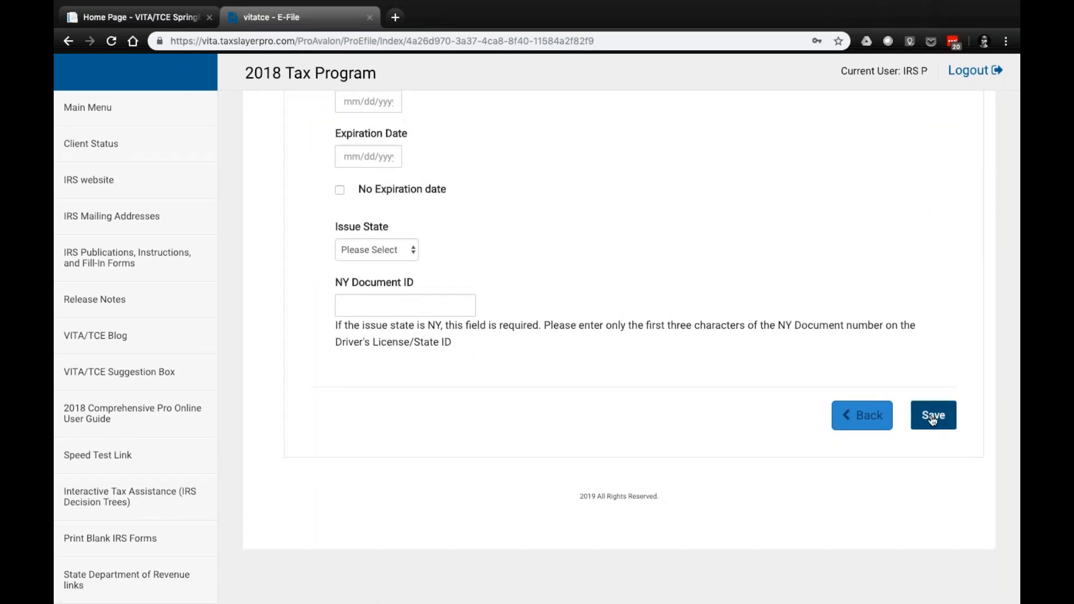
pyautogui.click(932, 421)
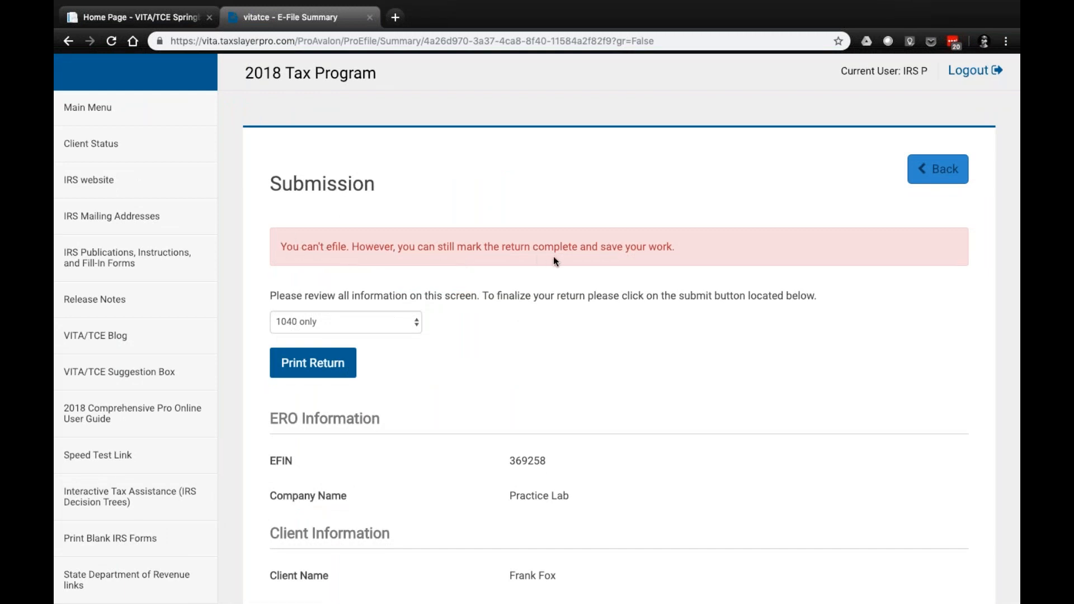
# Choose the QUALITY REVIEW print set on the Submission page and generate the printed return
pyautogui.scroll(-1, 528, 286)
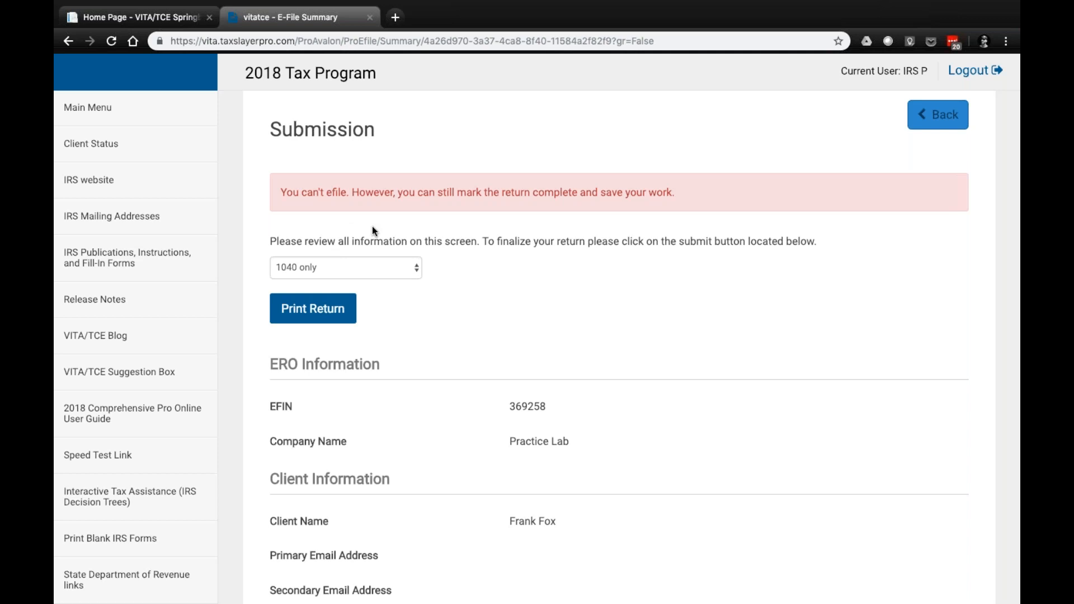
pyautogui.scroll(1, 372, 226)
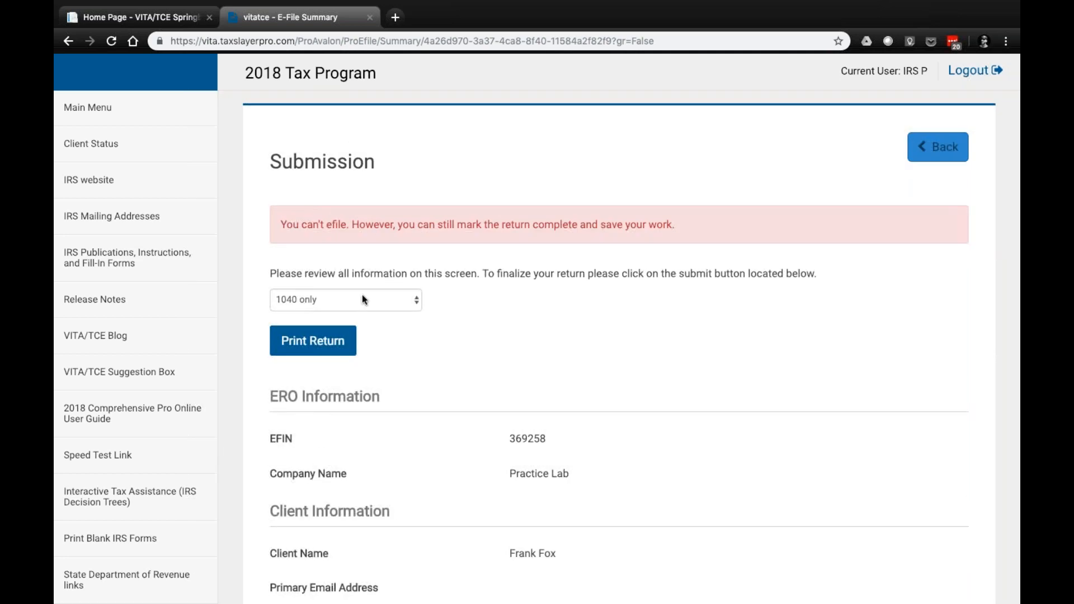
pyautogui.click(416, 302)
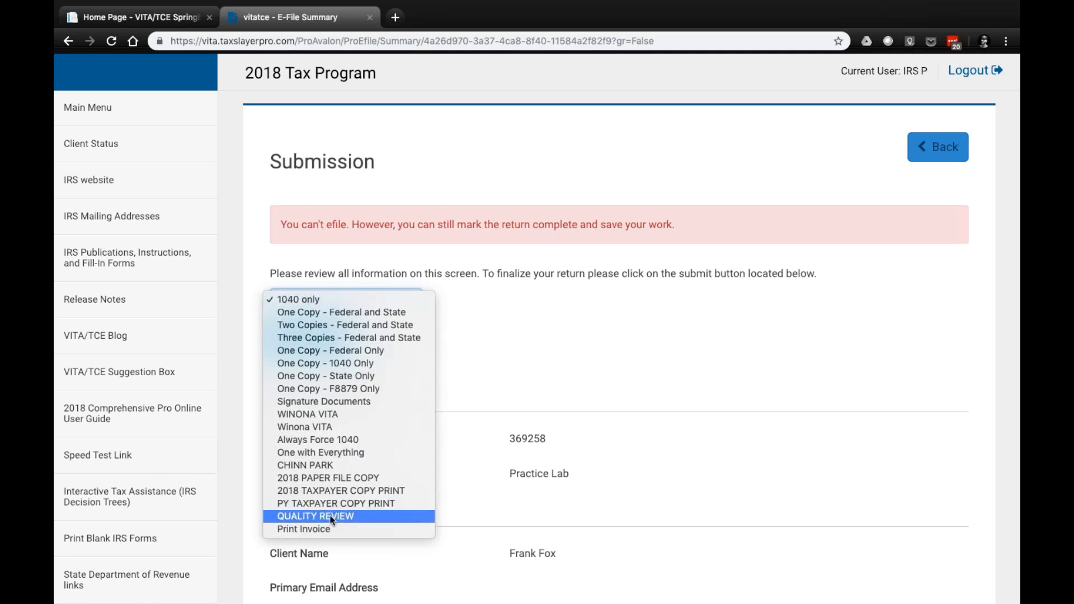
pyautogui.click(299, 518)
pyautogui.click(305, 342)
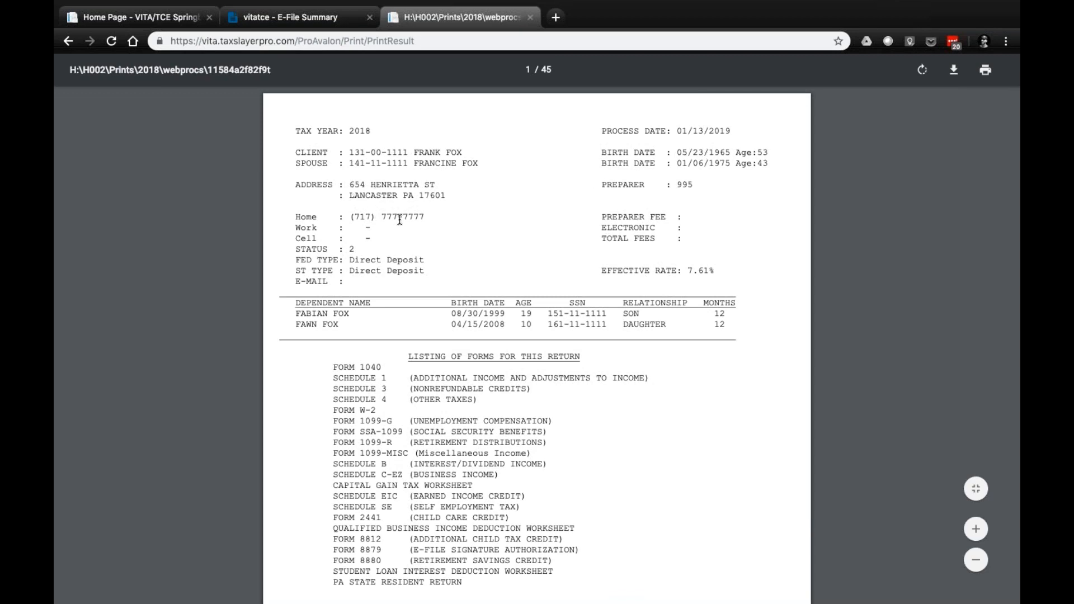
# Compare the print's cover page details and form listing with the personal, household, income and expense sections of the Form 13614-C PDF
pyautogui.scroll(-1, 399, 220)
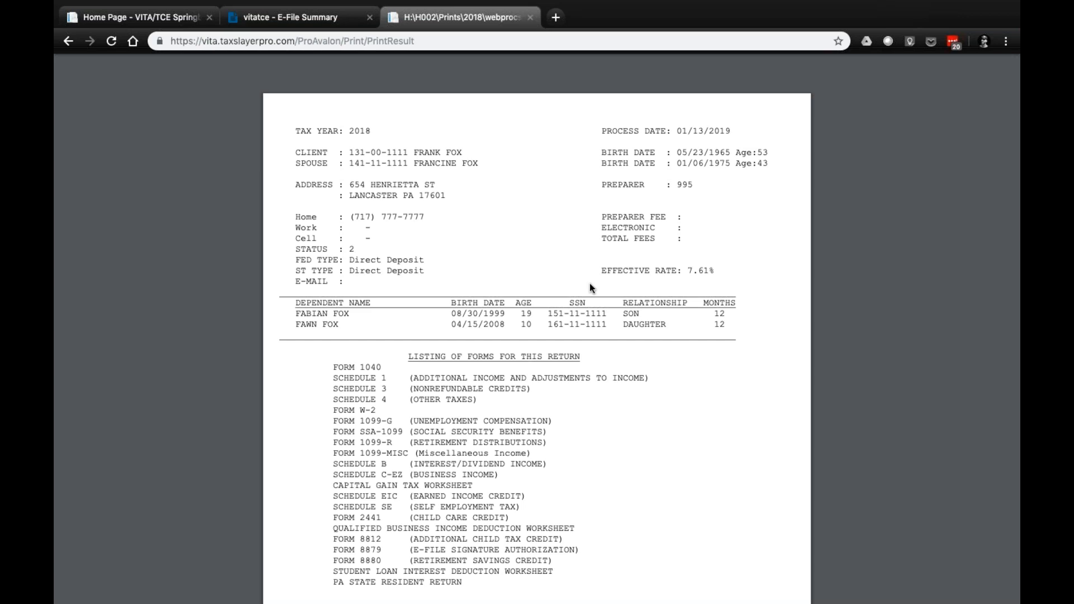
pyautogui.scroll(-2, 556, 283)
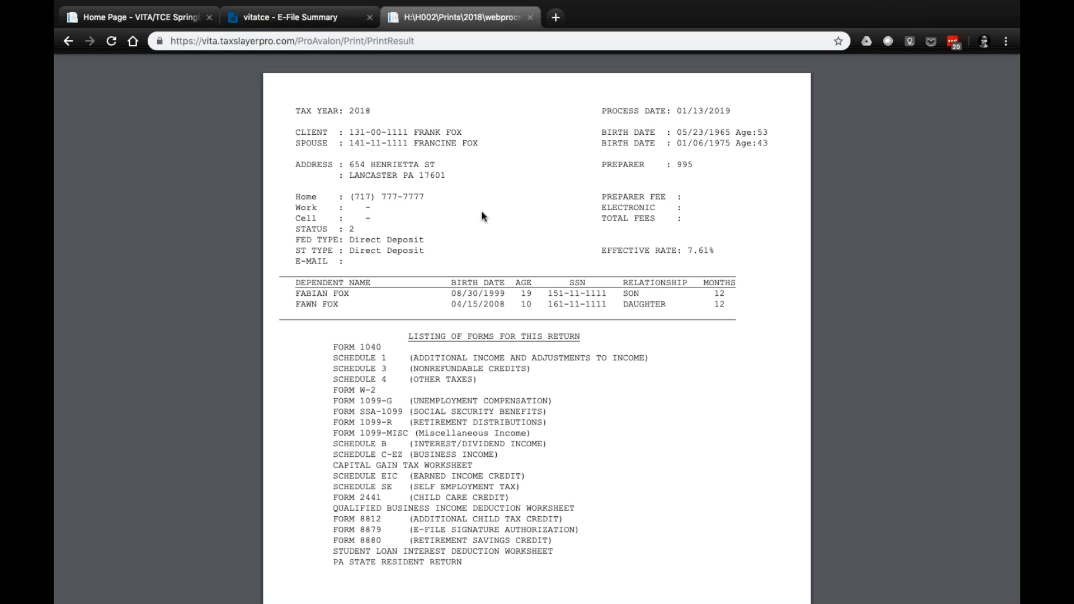
pyautogui.hotkey('ctrl', 'Right')
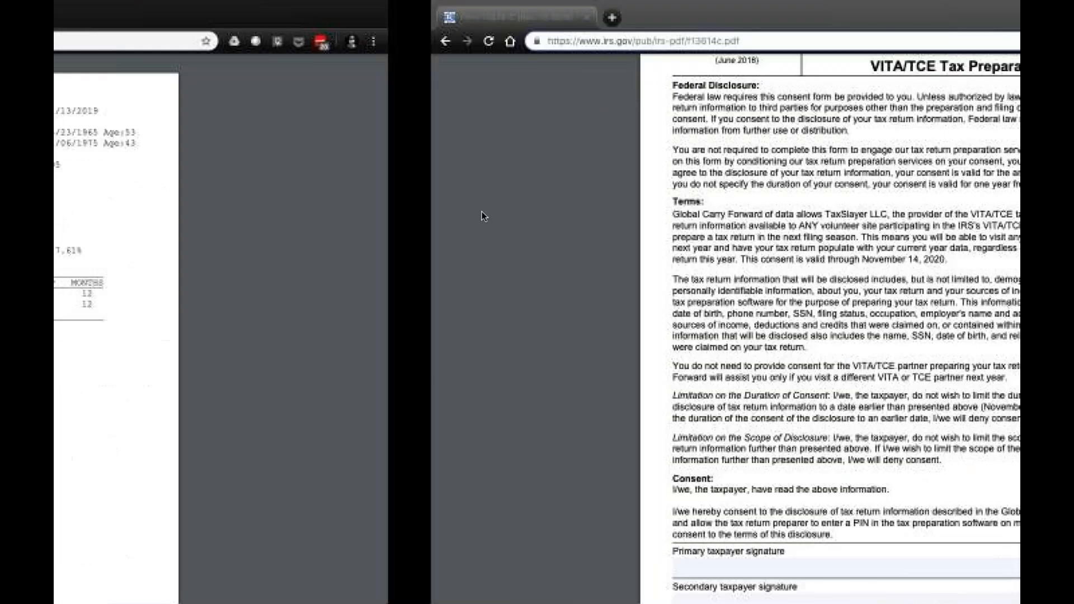
pyautogui.scroll(20, 537, 302)
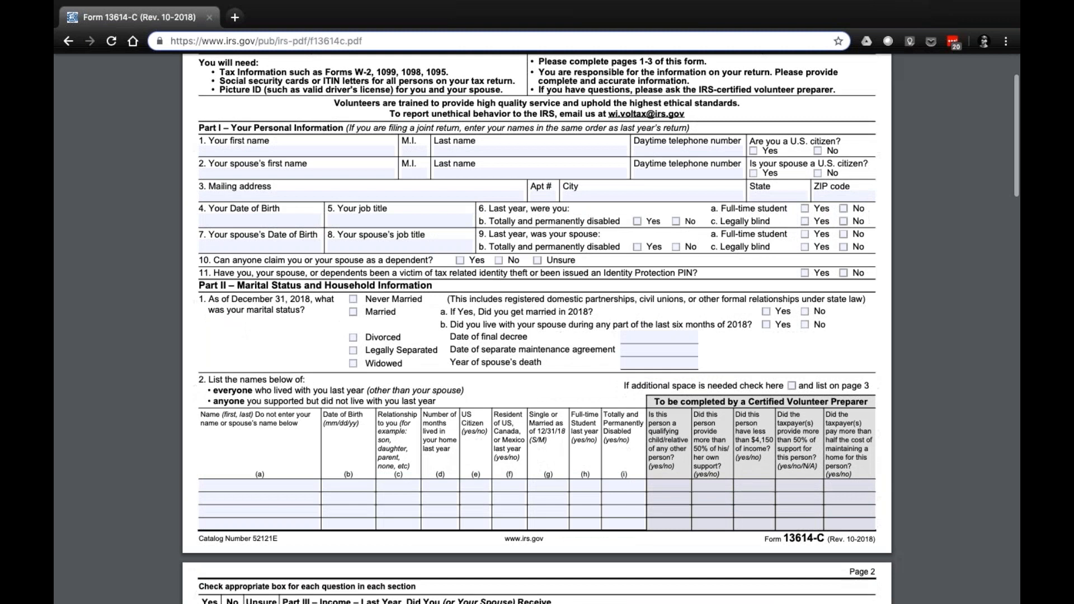
pyautogui.scroll(2, 537, 302)
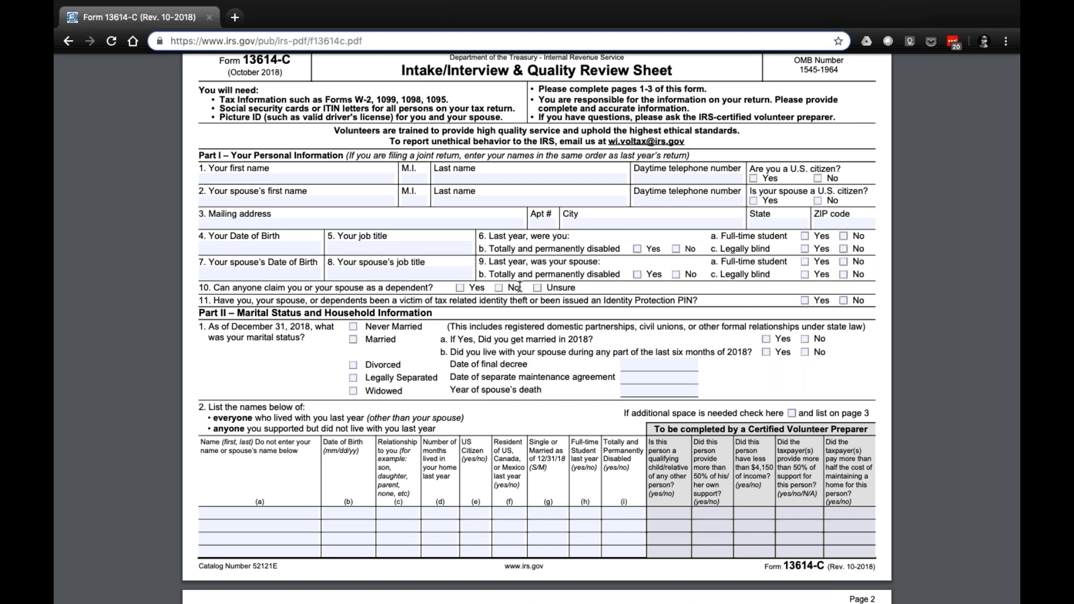
pyautogui.click(498, 288)
pyautogui.scroll(-2, 540, 411)
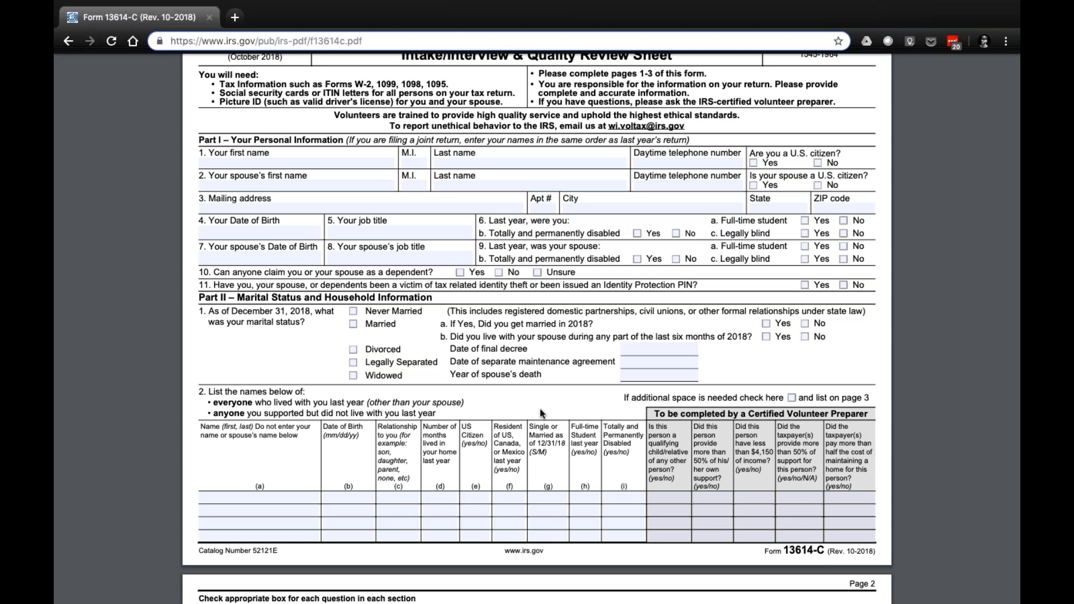
pyautogui.scroll(-4, 540, 412)
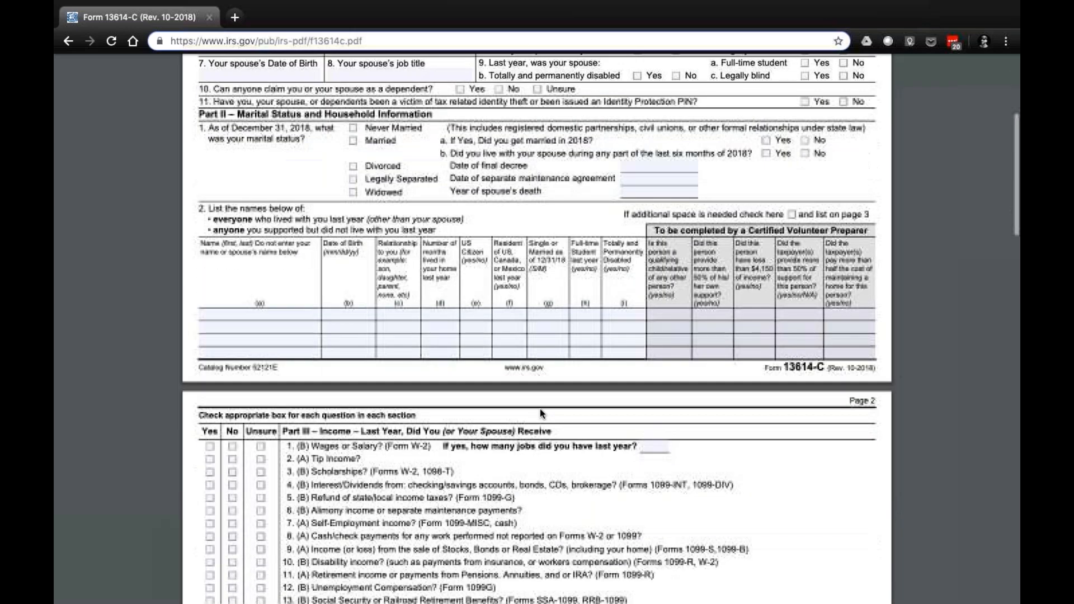
pyautogui.scroll(-6, 540, 408)
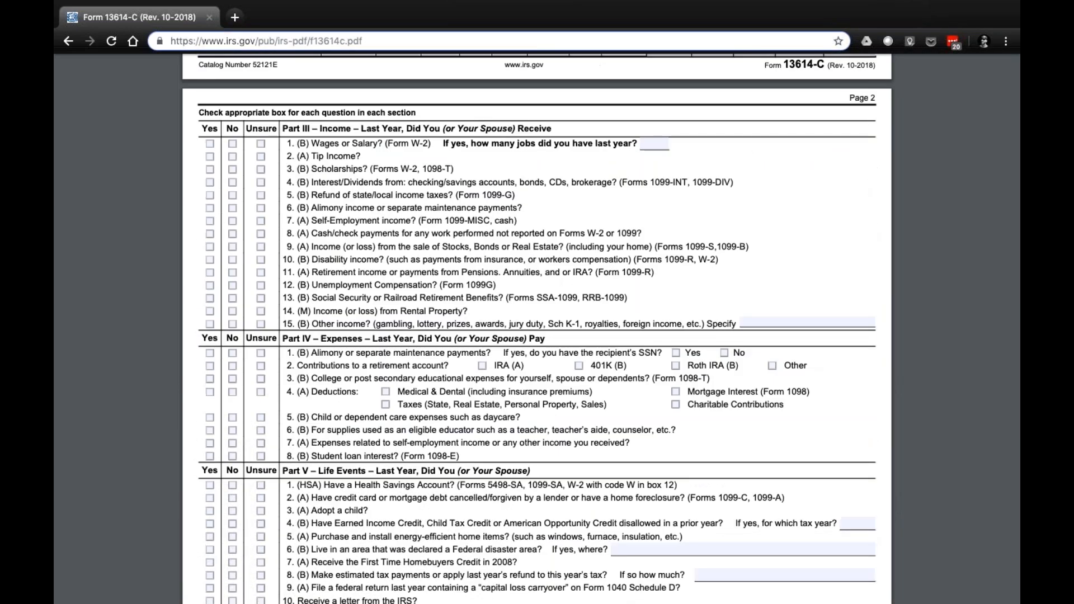
pyautogui.scroll(-1, 537, 330)
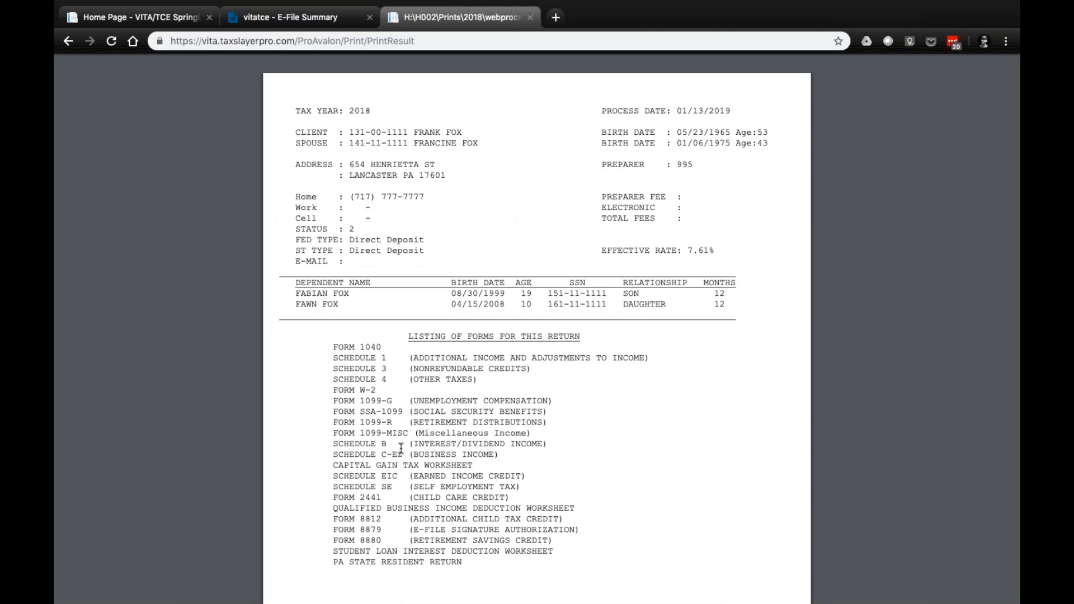
# Return to the printed return and review the Quick Summary, direct deposit information, and W-2, 1099-G, 1099-R, 1099-MISC and SSA-1099 income summaries
pyautogui.scroll(-1, 395, 414)
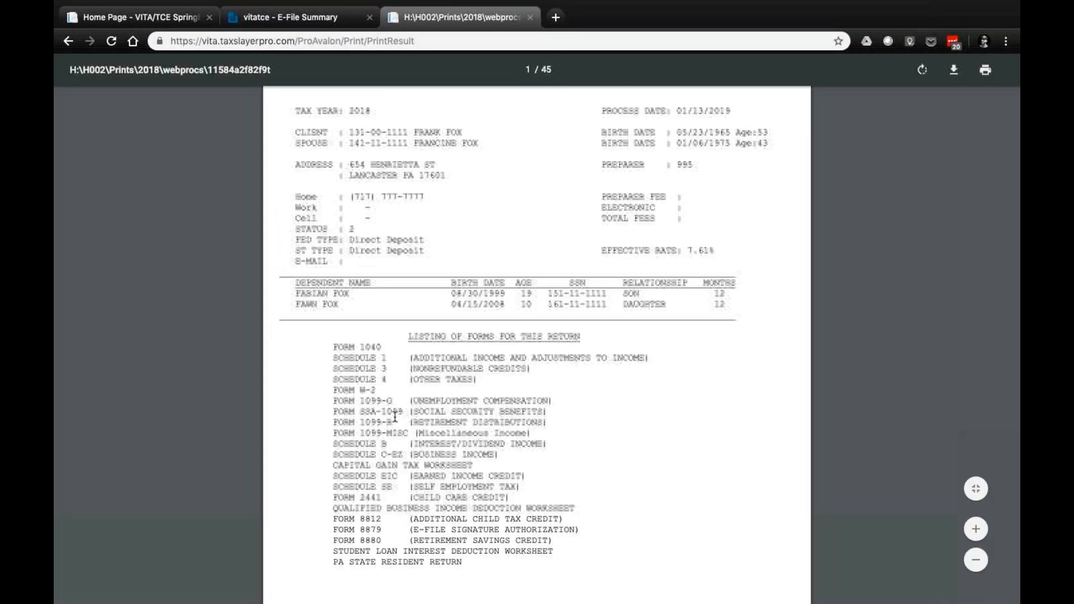
pyautogui.scroll(-10, 395, 417)
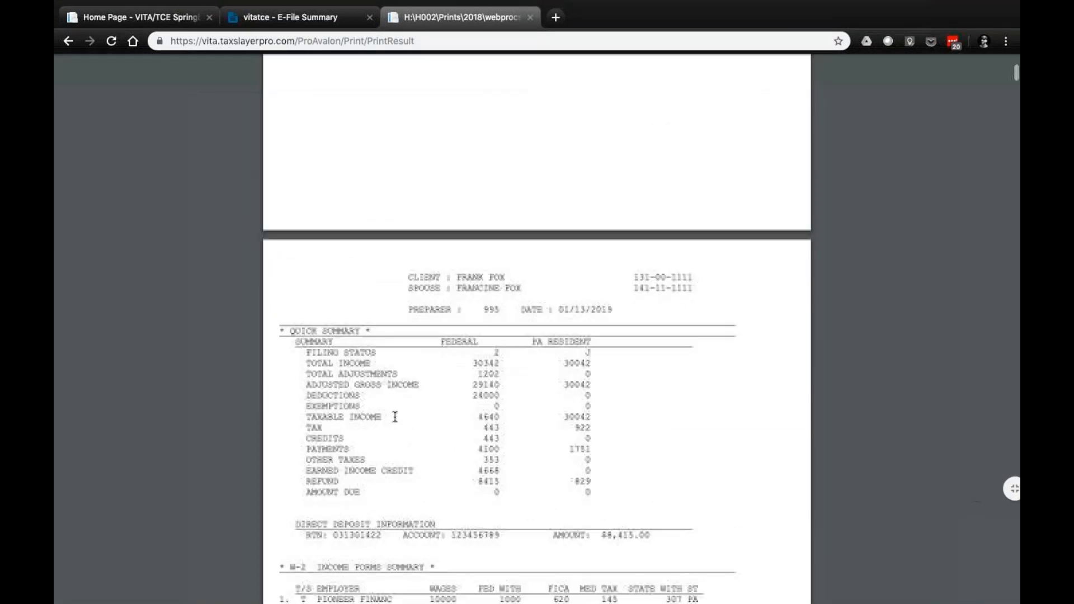
pyautogui.scroll(-2, 395, 417)
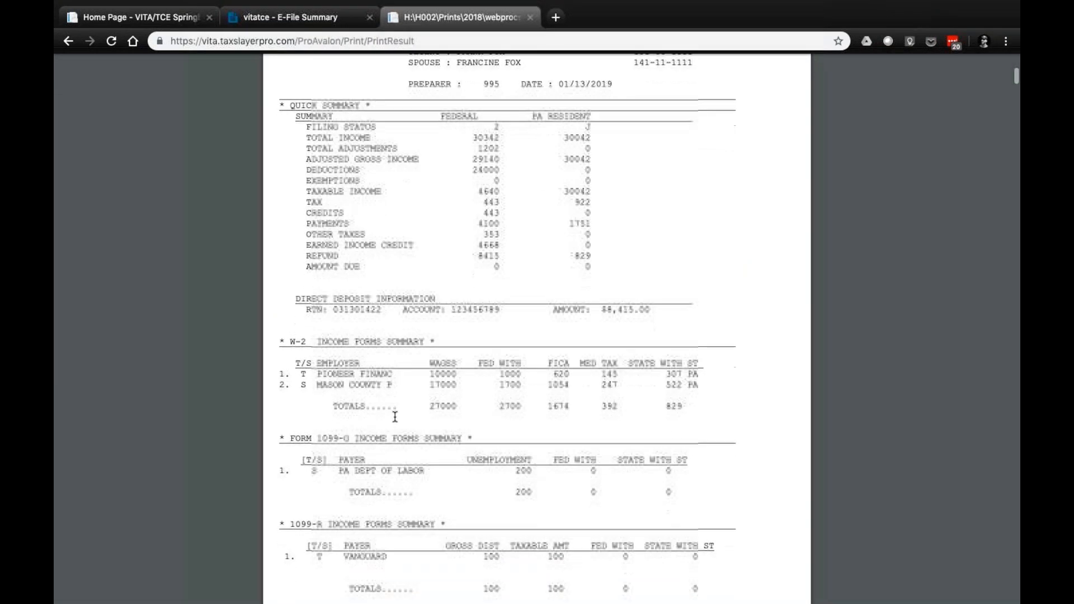
pyautogui.scroll(2, 395, 417)
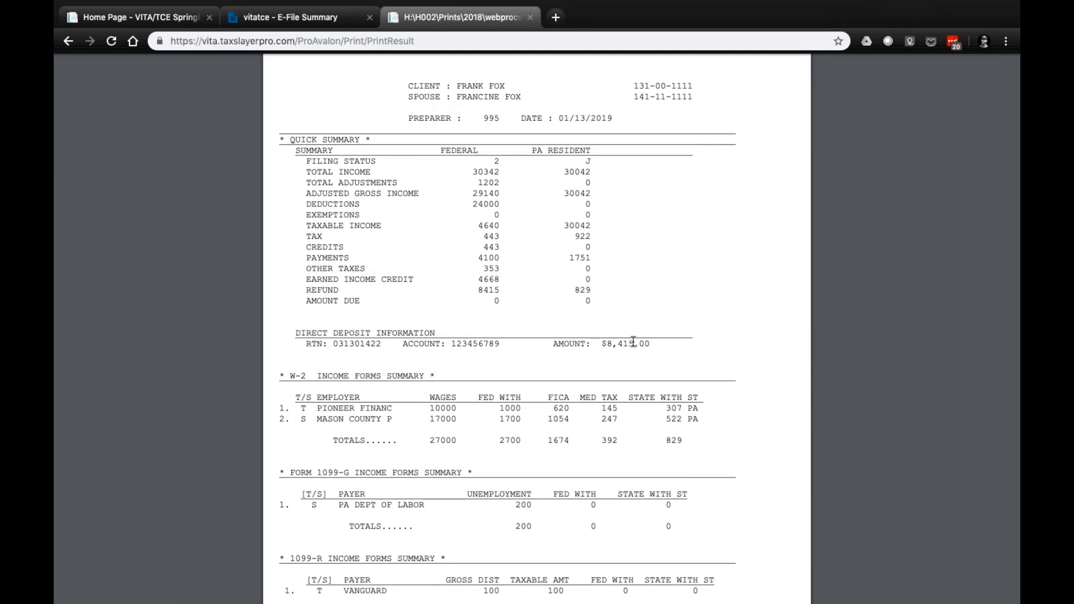
pyautogui.scroll(-3, 633, 341)
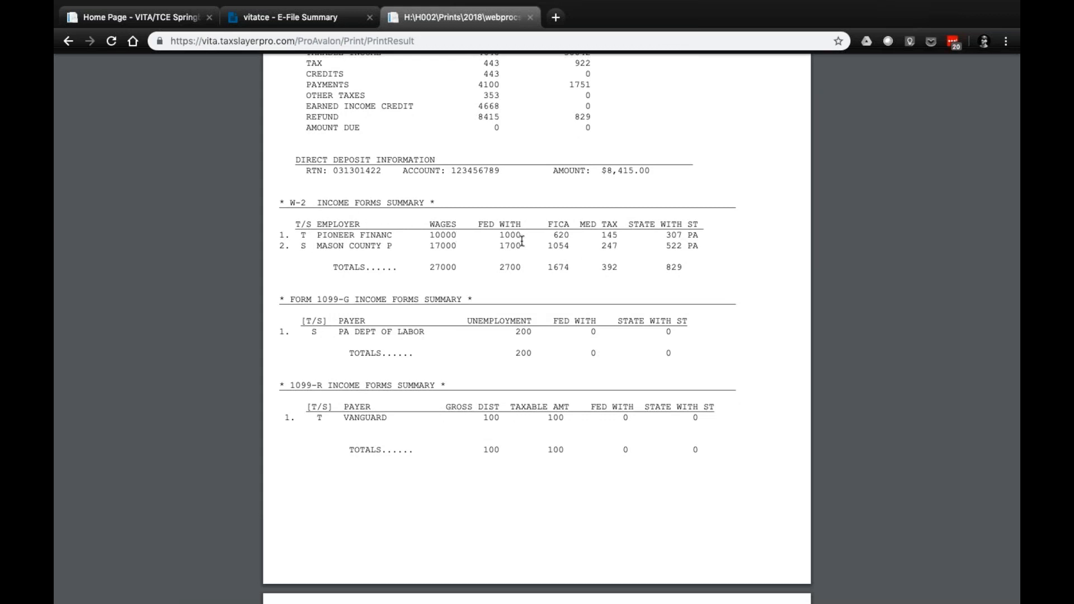
pyautogui.scroll(-1, 522, 240)
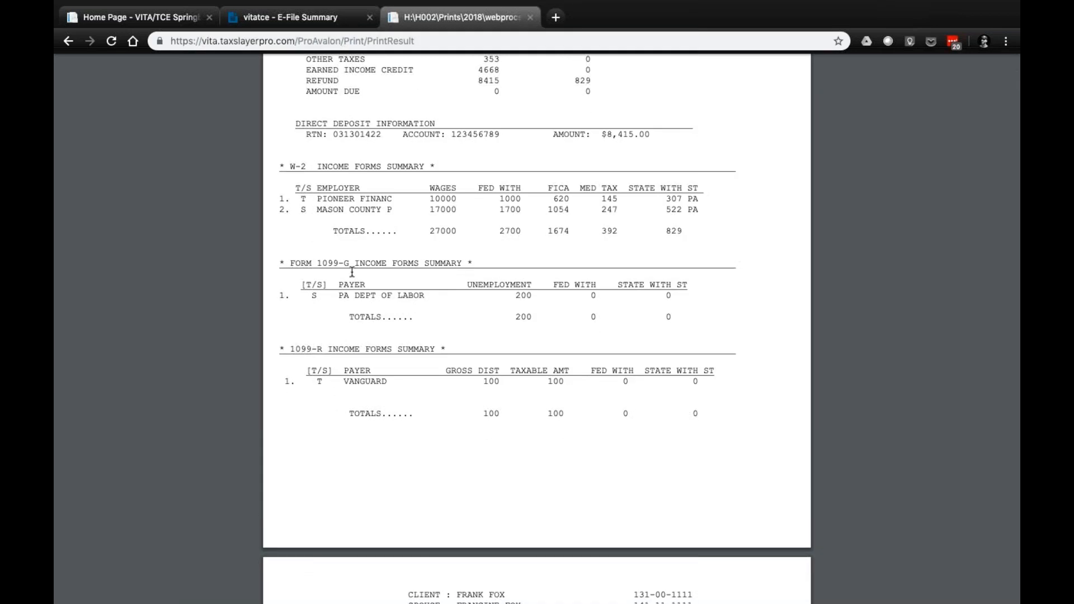
pyautogui.scroll(-1, 322, 272)
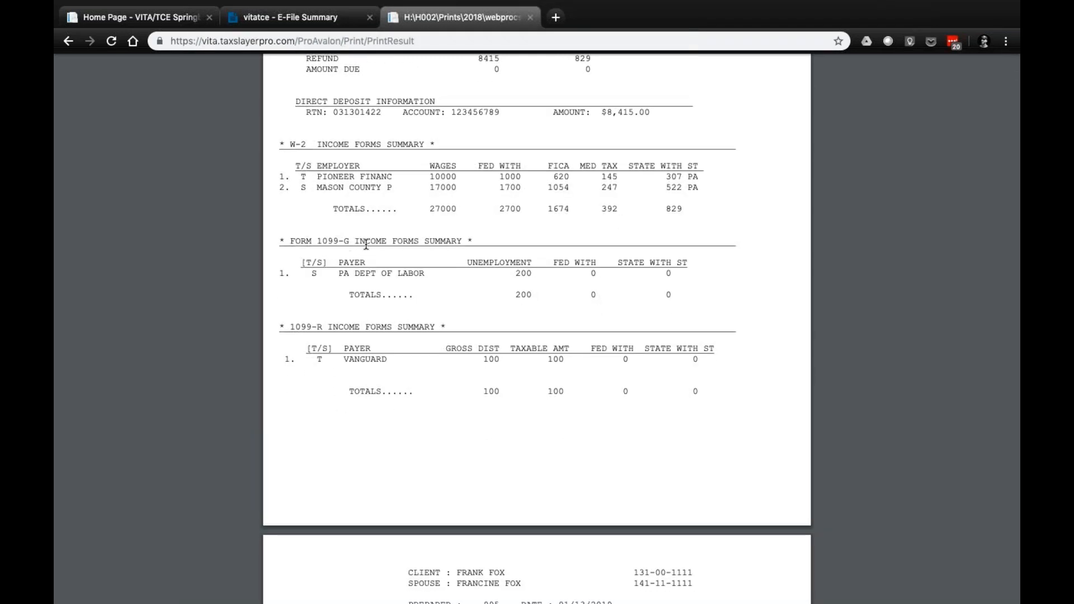
pyautogui.scroll(-1, 361, 272)
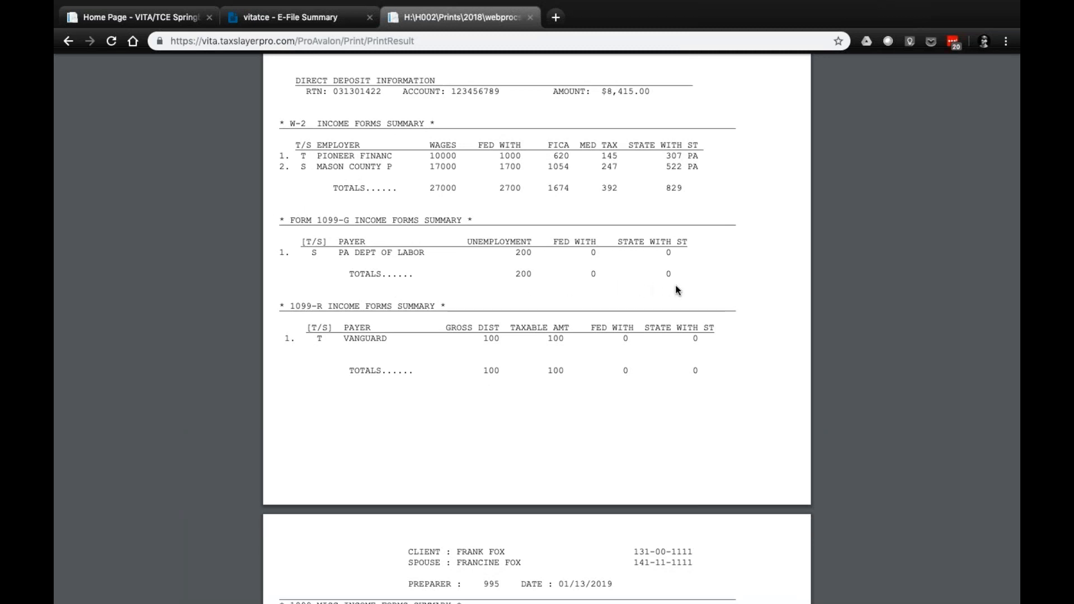
pyautogui.scroll(-1, 681, 248)
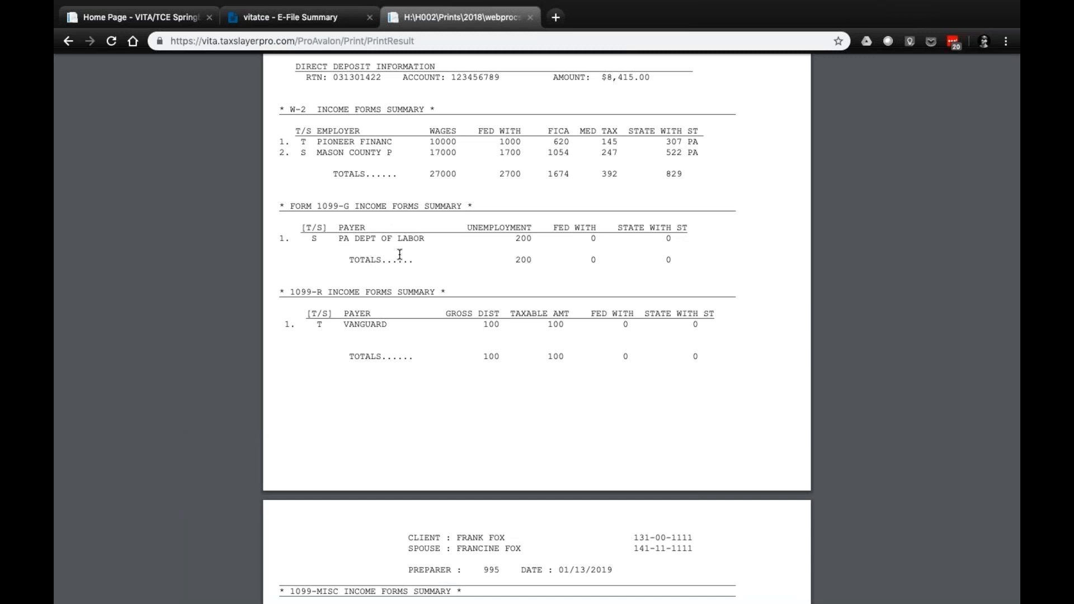
pyautogui.scroll(-1, 399, 255)
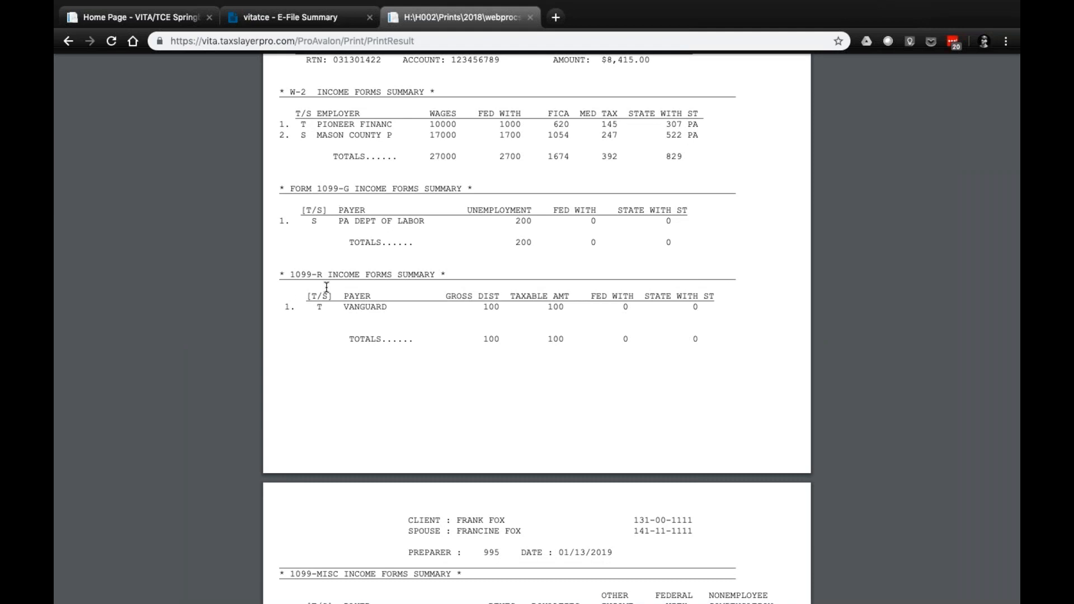
pyautogui.scroll(-3, 386, 296)
pyautogui.scroll(-3, 394, 307)
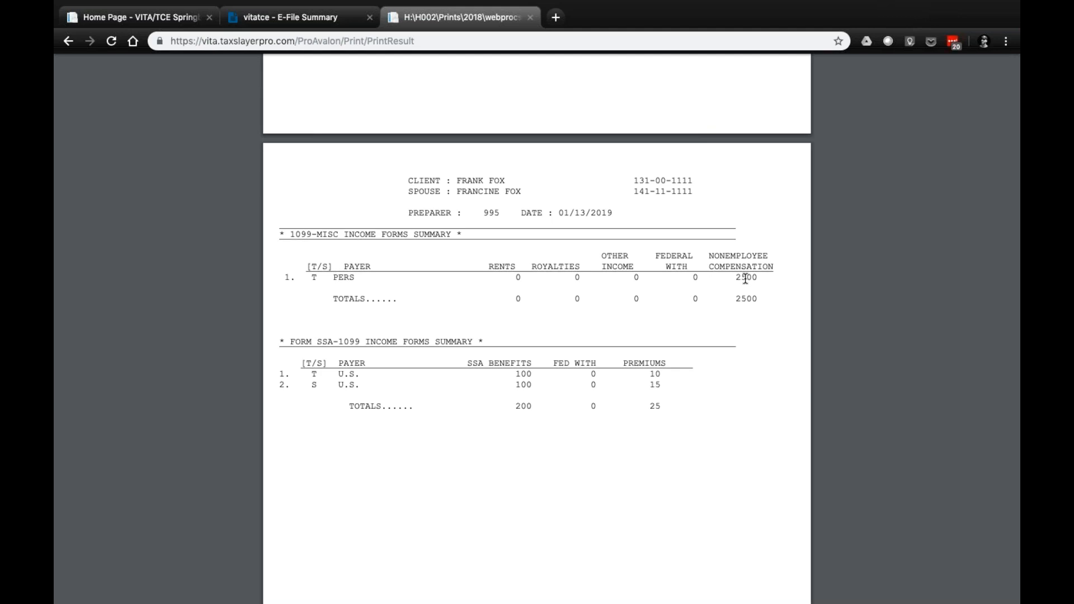
# Check the printed W-2, 1099-MISC and 1099-R forms, continuing as far as the disclosure consent page
pyautogui.scroll(-12, 744, 278)
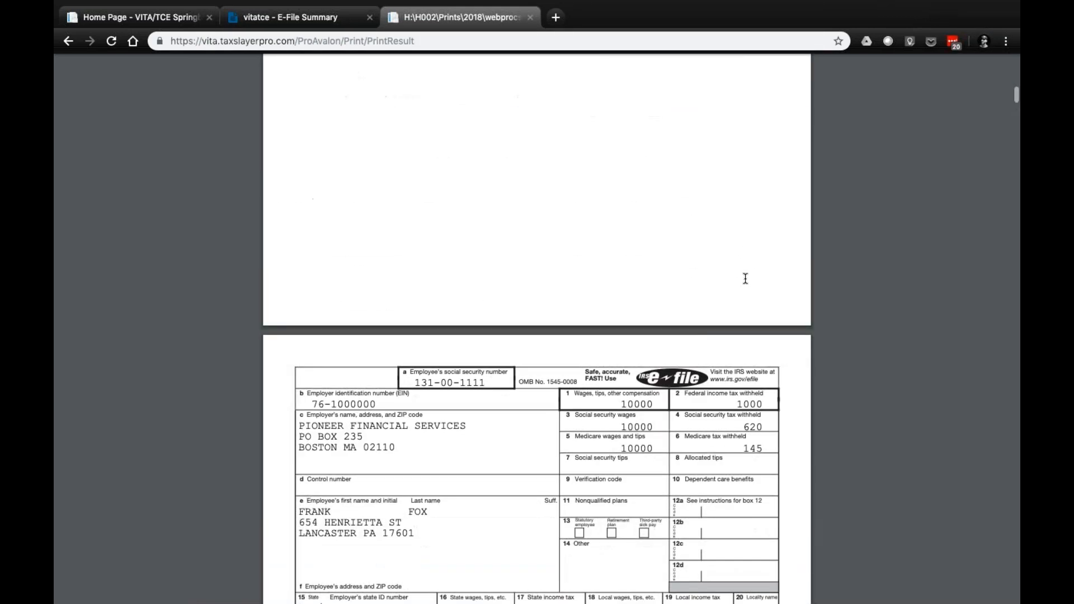
pyautogui.scroll(-2, 744, 277)
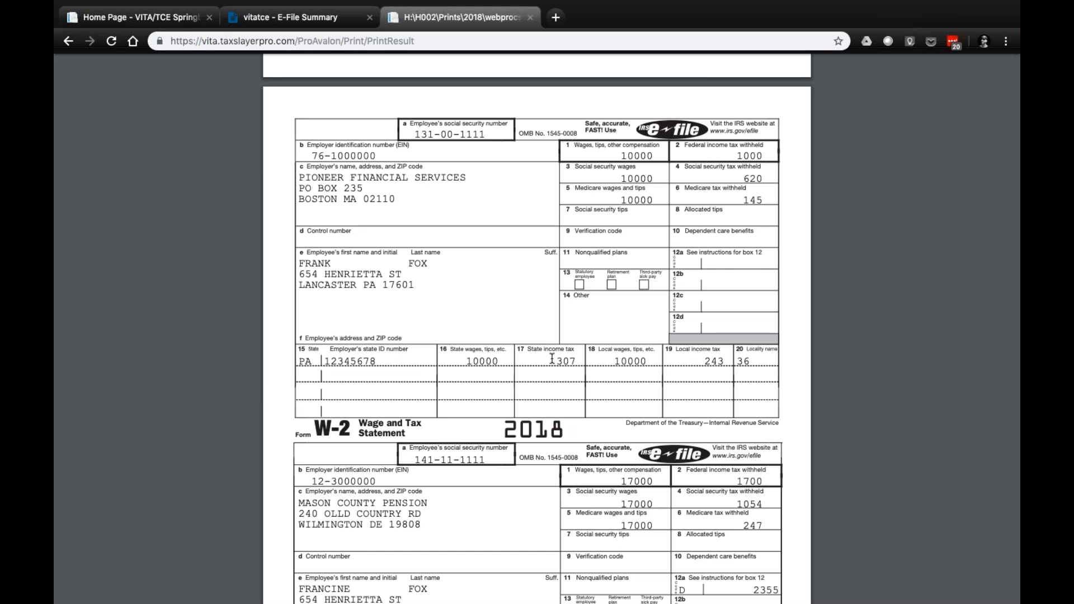
pyautogui.scroll(-5, 675, 484)
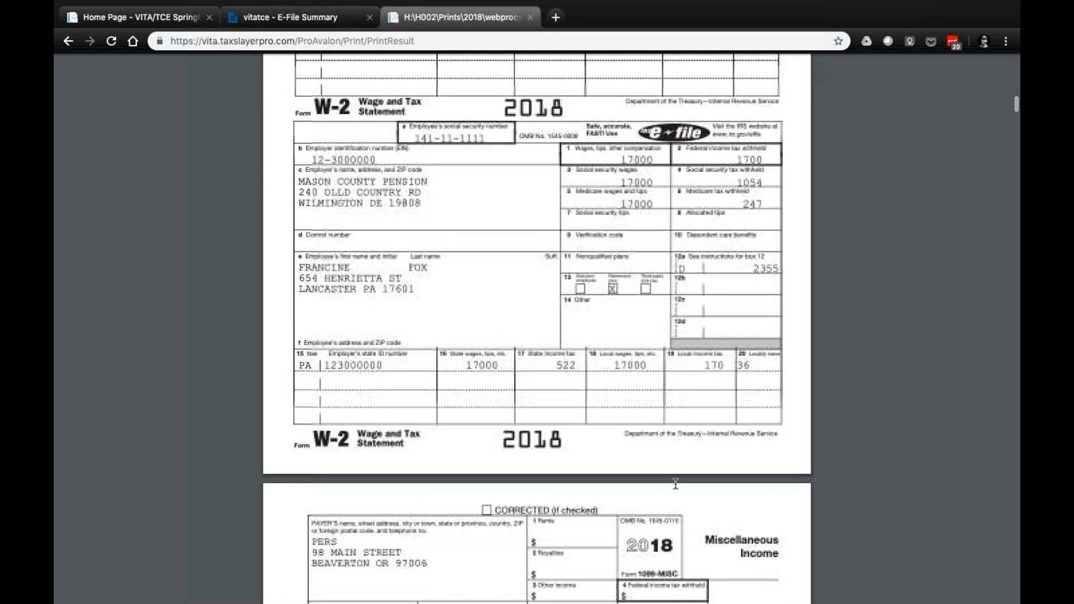
pyautogui.scroll(-6, 674, 483)
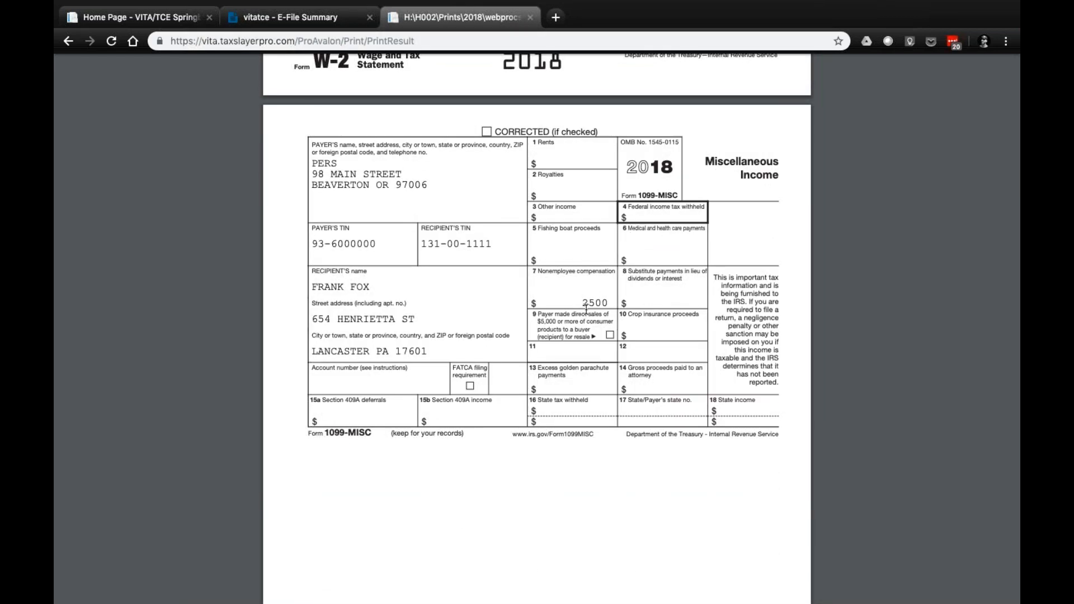
pyautogui.scroll(-10, 586, 307)
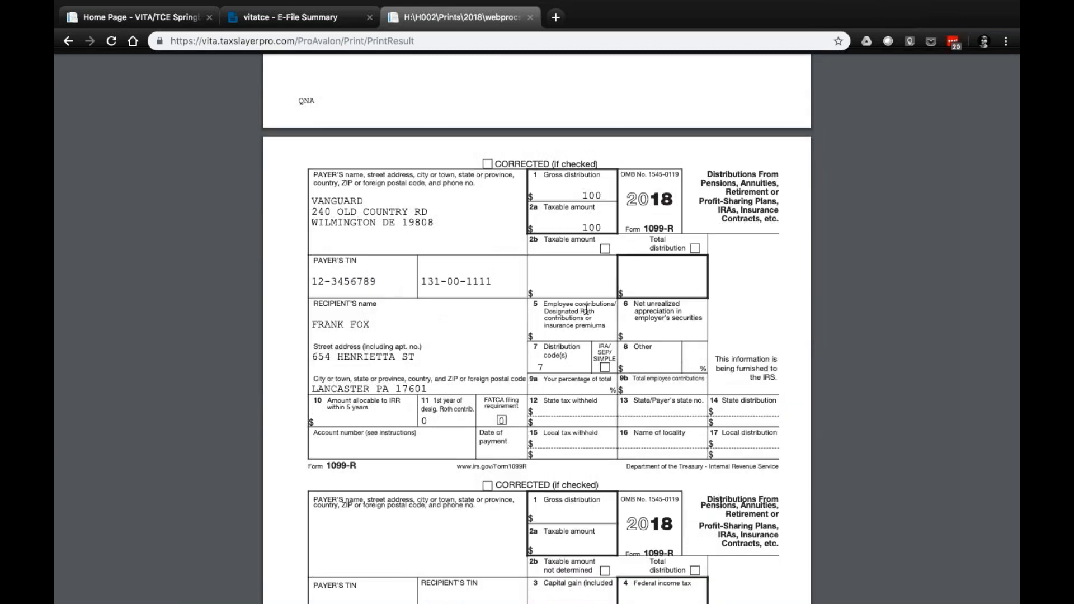
pyautogui.scroll(-4, 586, 307)
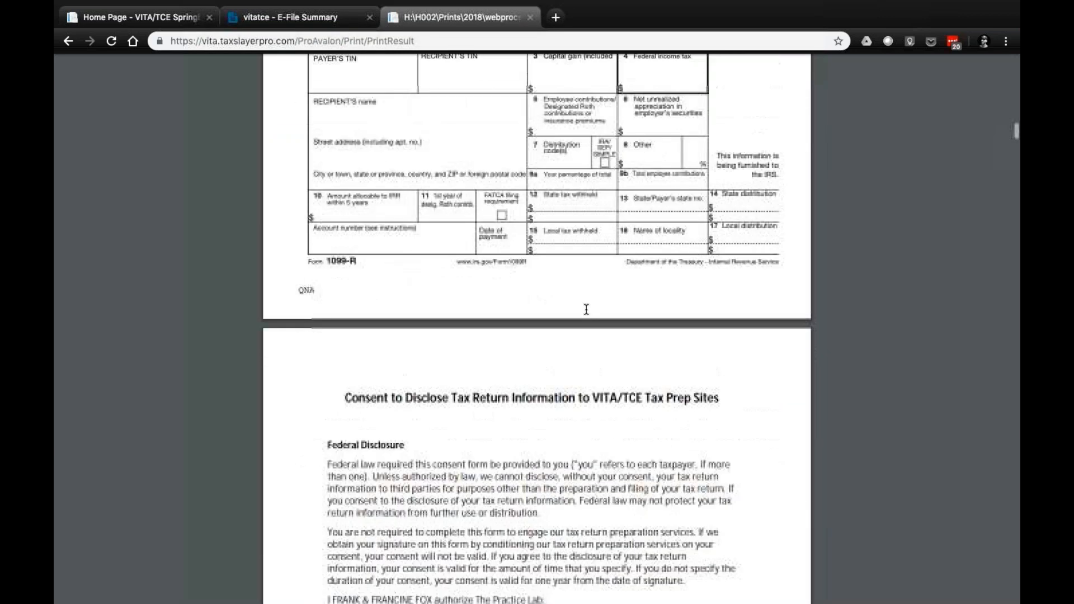
pyautogui.scroll(-1, 586, 309)
# Go back to the income forms summary pages and recheck the 1099-G, 1099-R, 1099-MISC and SSA-1099 entries
pyautogui.scroll(8, 586, 310)
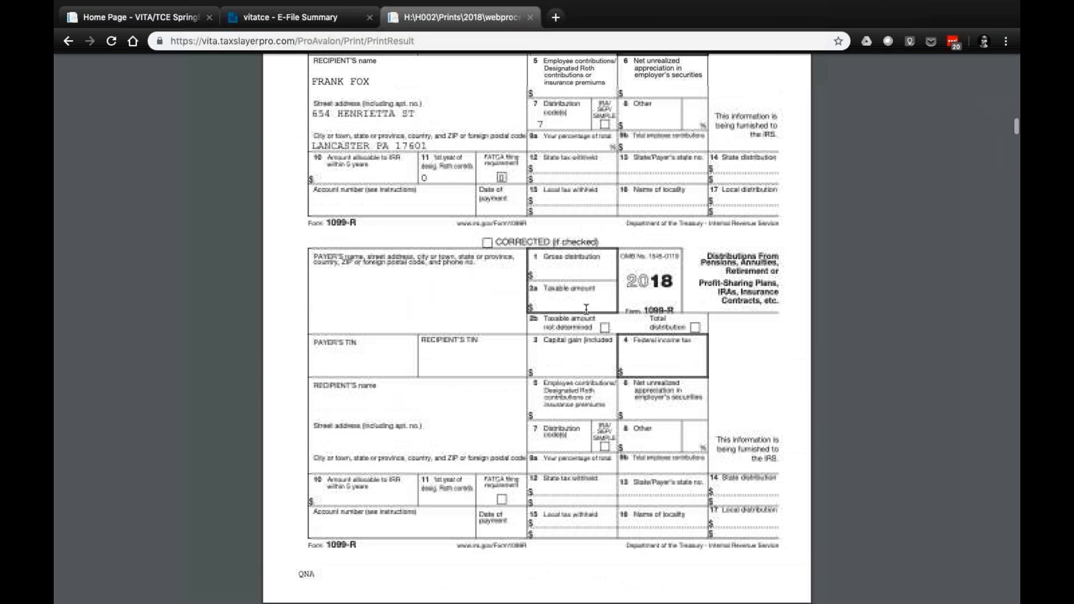
pyautogui.scroll(10, 586, 309)
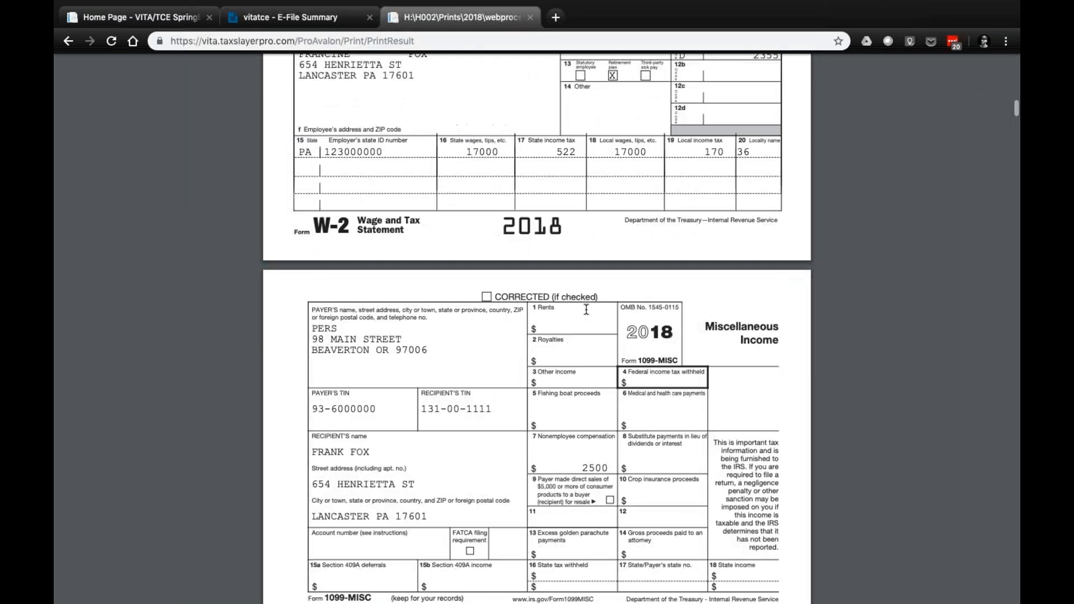
pyautogui.scroll(10, 586, 309)
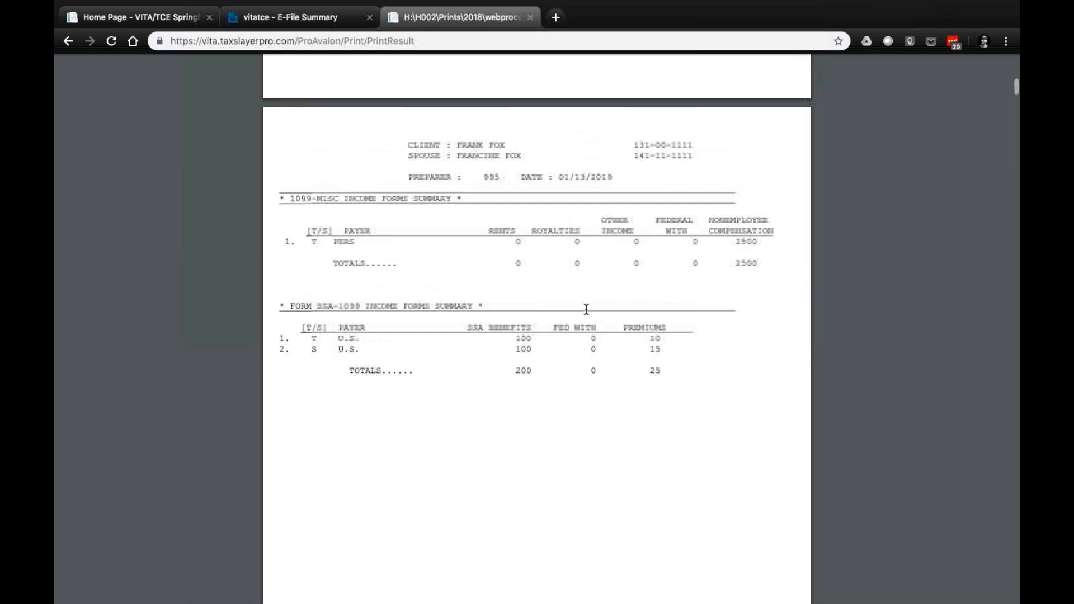
pyautogui.scroll(5, 586, 309)
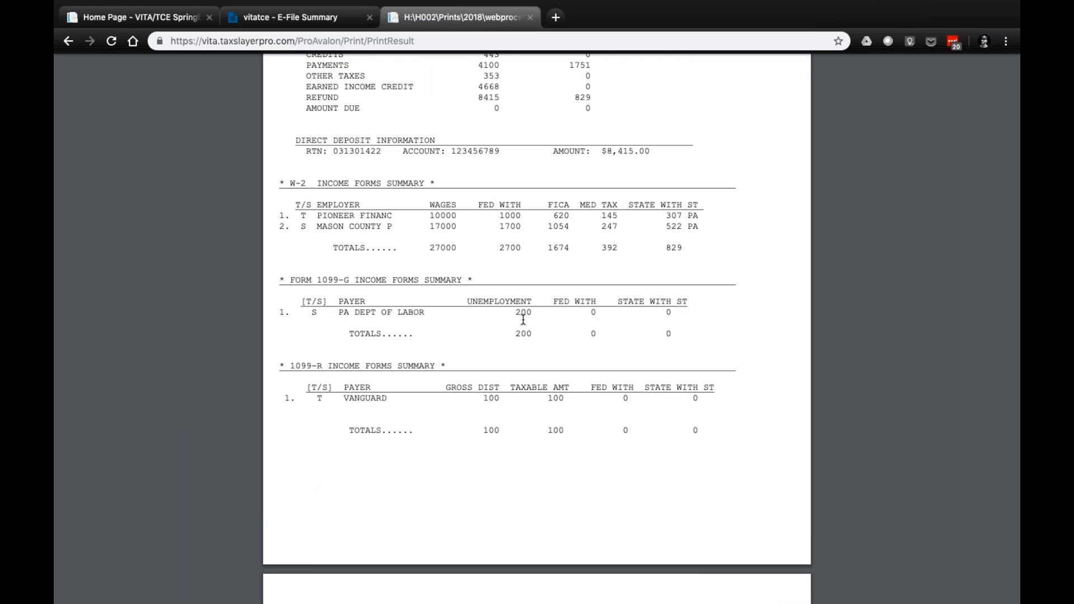
pyautogui.scroll(-5, 523, 318)
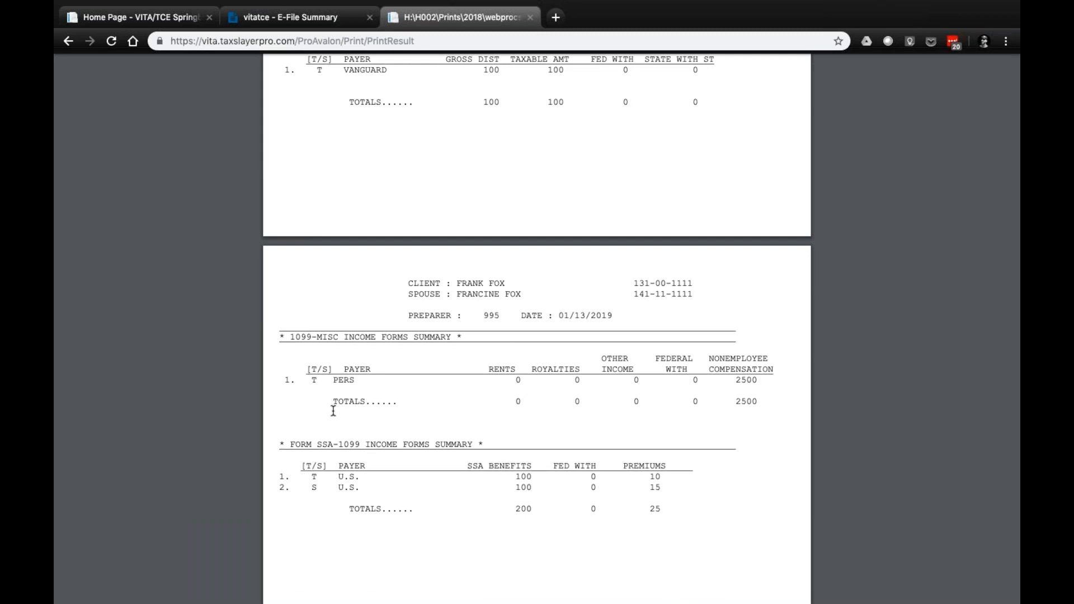
# Recheck the income forms summaries back to the W-2 entries, and continue past the printed W-2 forms to Form 1040
pyautogui.scroll(1, 335, 386)
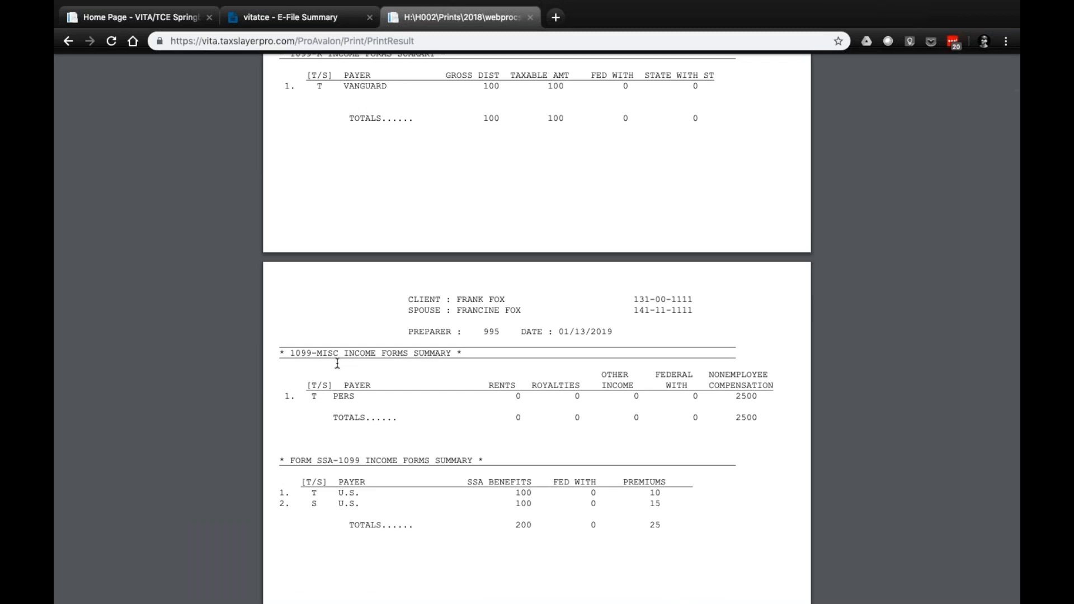
pyautogui.scroll(7, 337, 363)
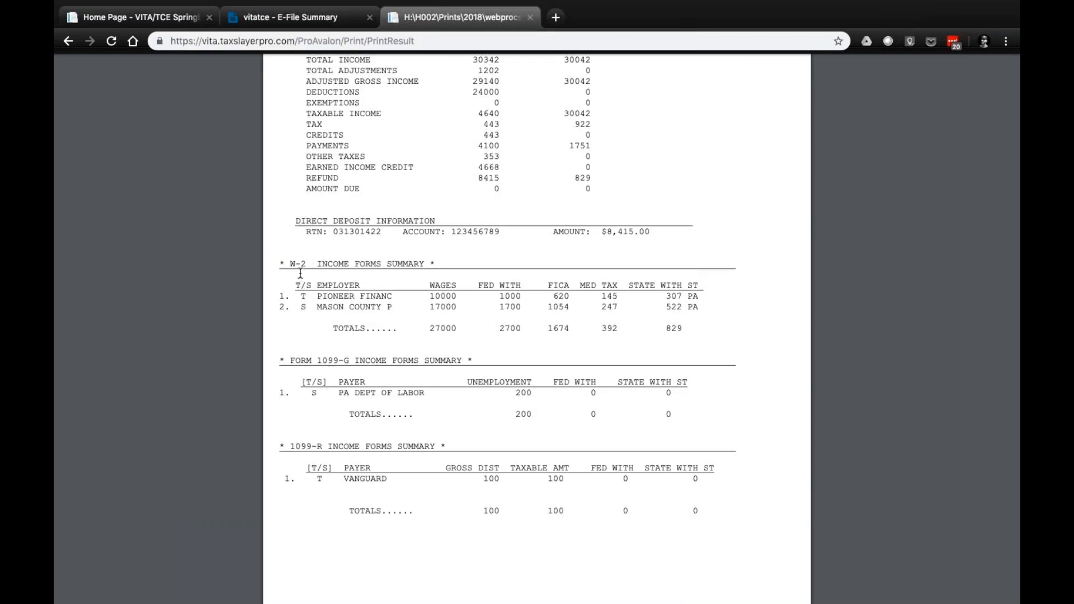
pyautogui.scroll(-15, 301, 272)
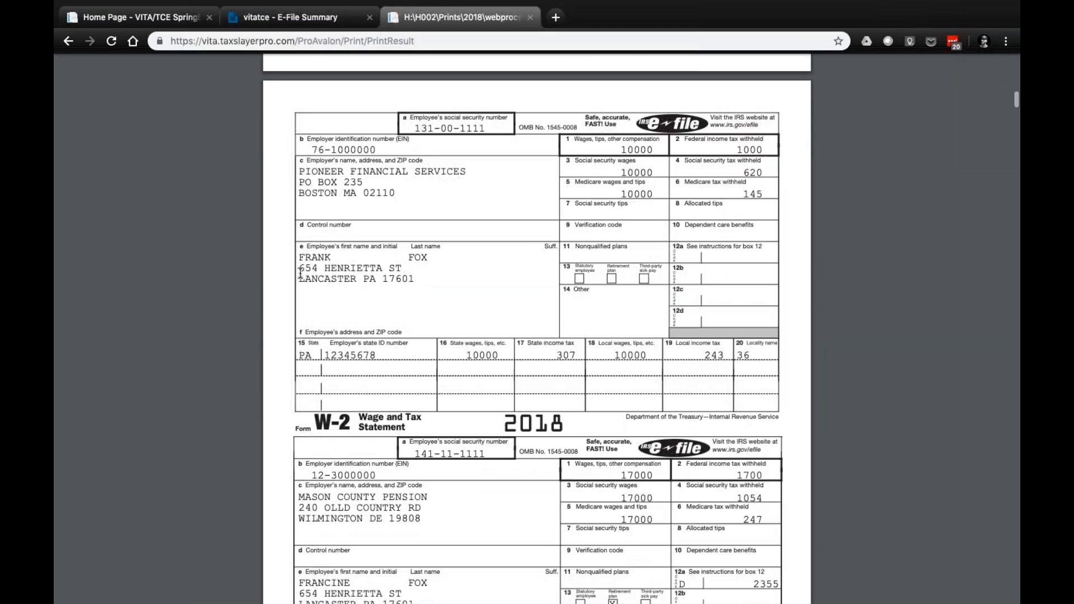
pyautogui.scroll(-10, 300, 273)
pyautogui.scroll(-15, 300, 272)
pyautogui.scroll(-15, 300, 273)
pyautogui.scroll(-8, 300, 273)
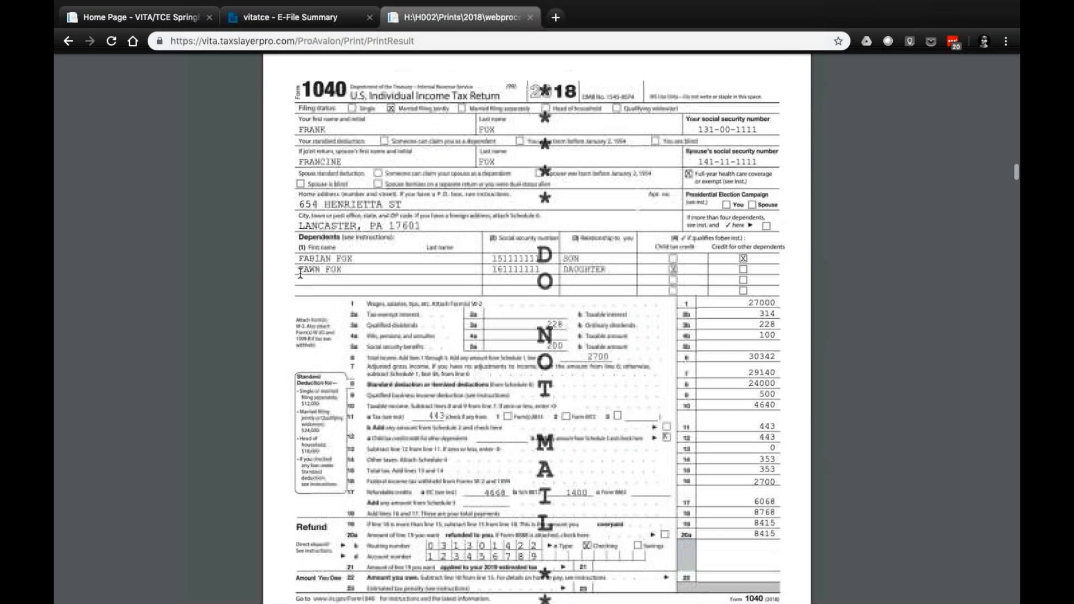
# Review Form 1040's filing status, dependents and their credit checkboxes, income lines, adjusted gross income and standard deduction
pyautogui.scroll(-1, 301, 273)
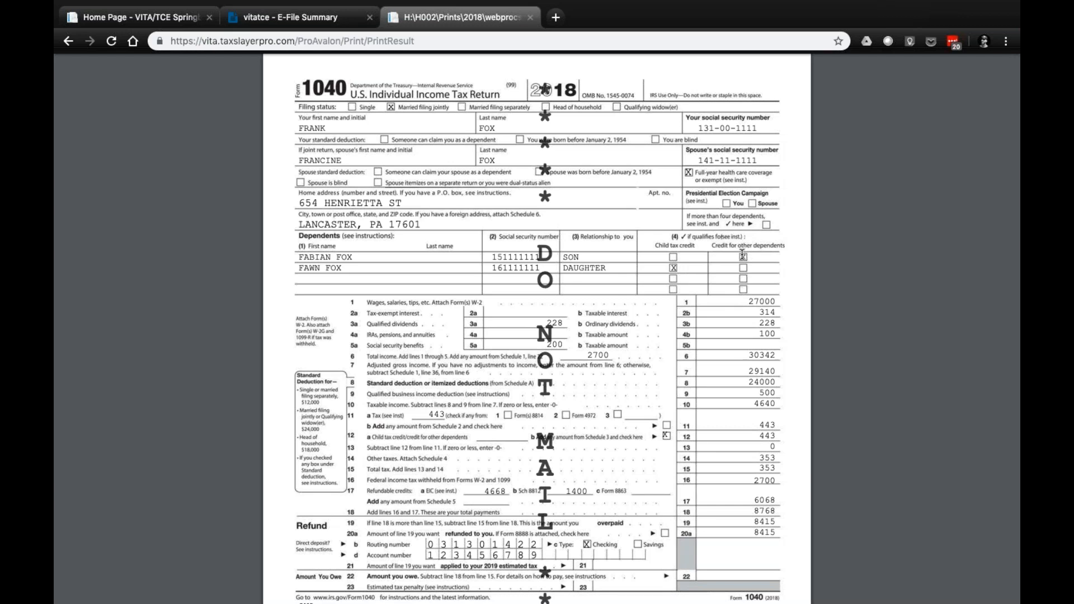
pyautogui.scroll(-1, 742, 254)
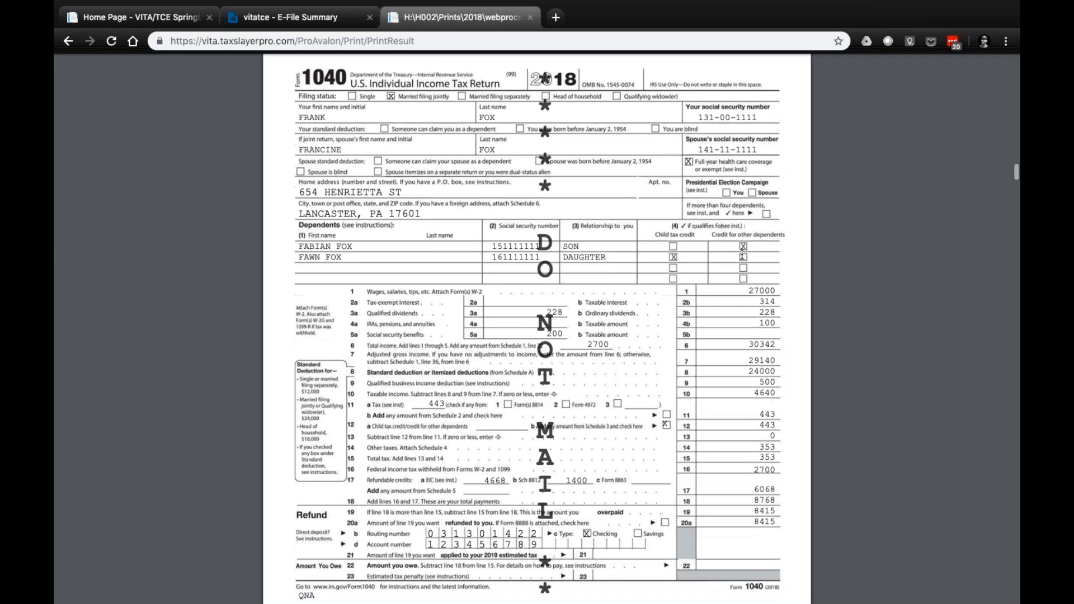
pyautogui.scroll(-1, 742, 254)
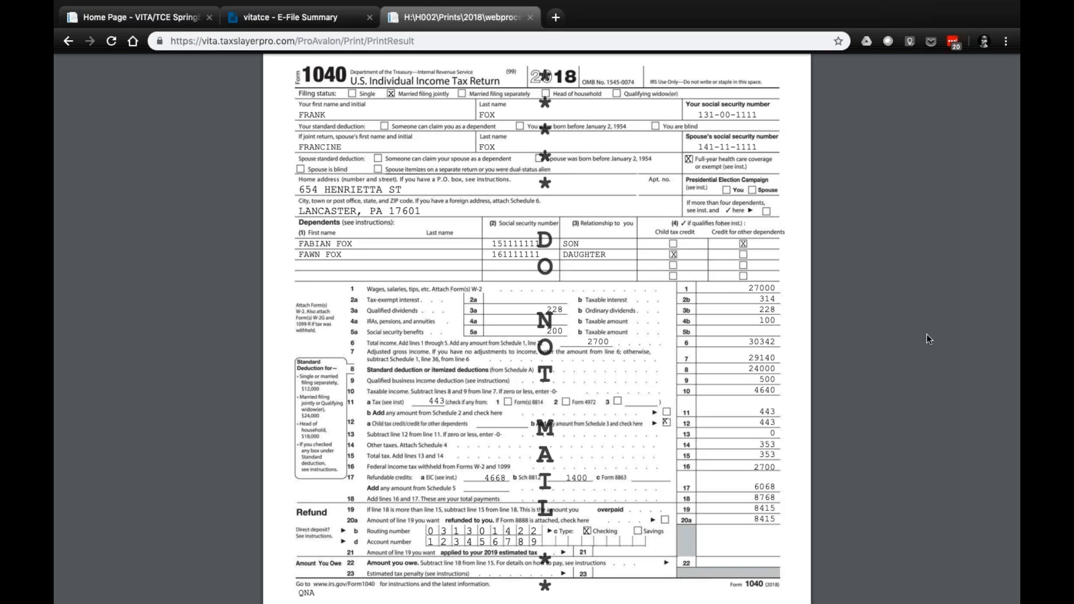
pyautogui.scroll(-2, 926, 334)
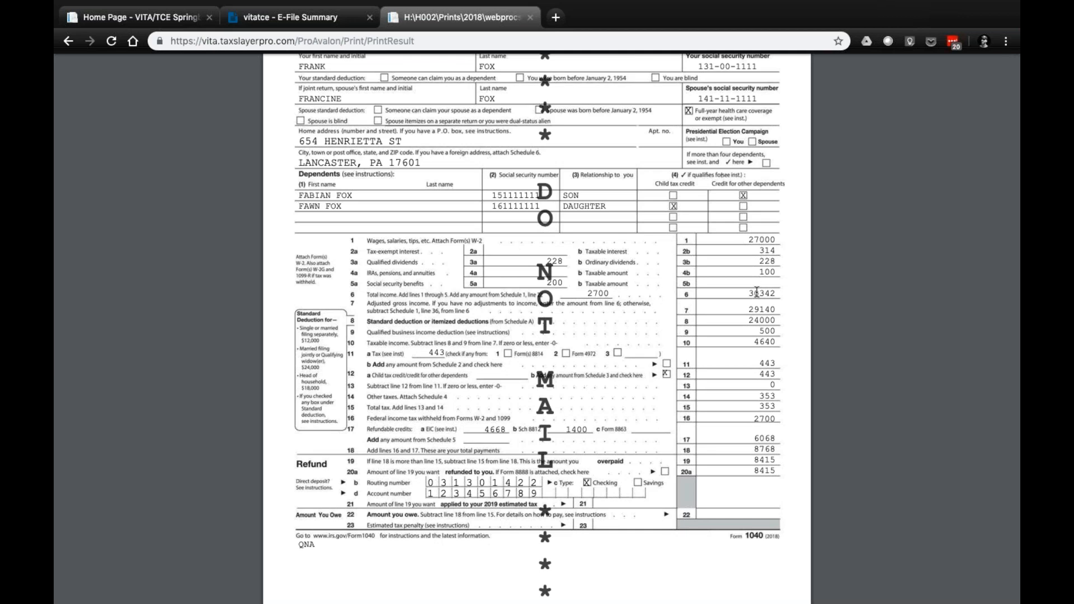
pyautogui.scroll(-2, 758, 293)
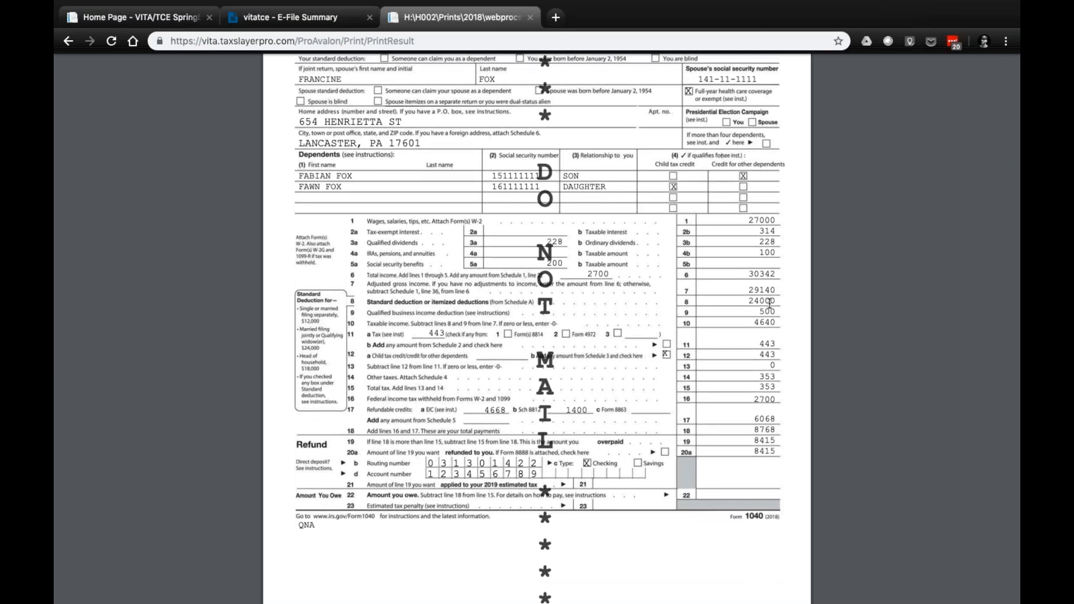
pyautogui.scroll(-2, 770, 303)
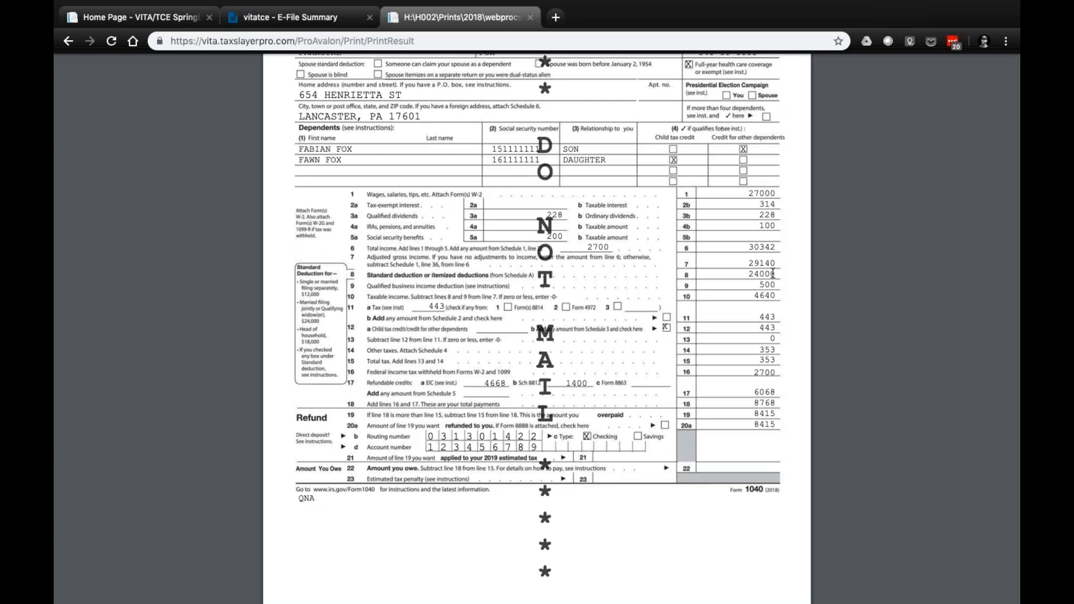
# Return to the start of Form 1040 and review its lines through tax, withholding, refundable credits, refund and direct deposit
pyautogui.scroll(1, 772, 274)
pyautogui.scroll(2, 772, 272)
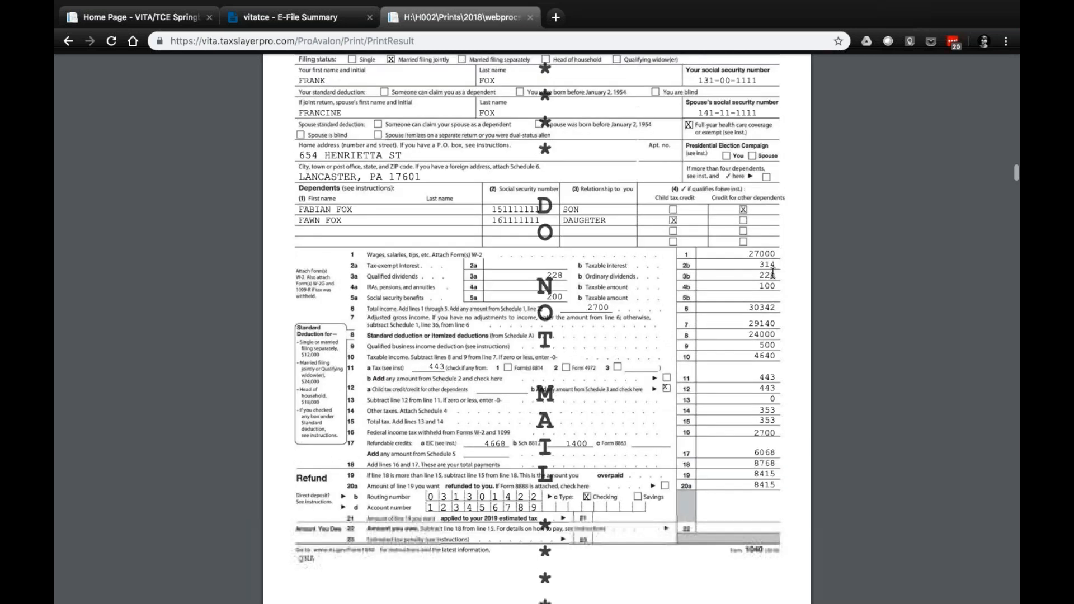
pyautogui.scroll(1, 773, 272)
pyautogui.scroll(1, 773, 273)
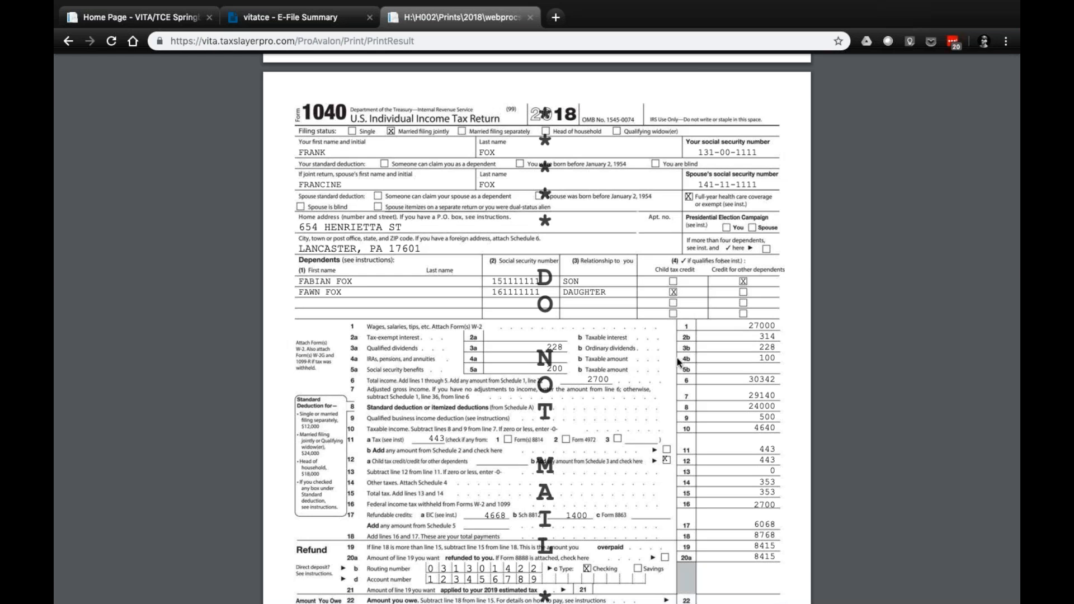
pyautogui.scroll(-1, 693, 403)
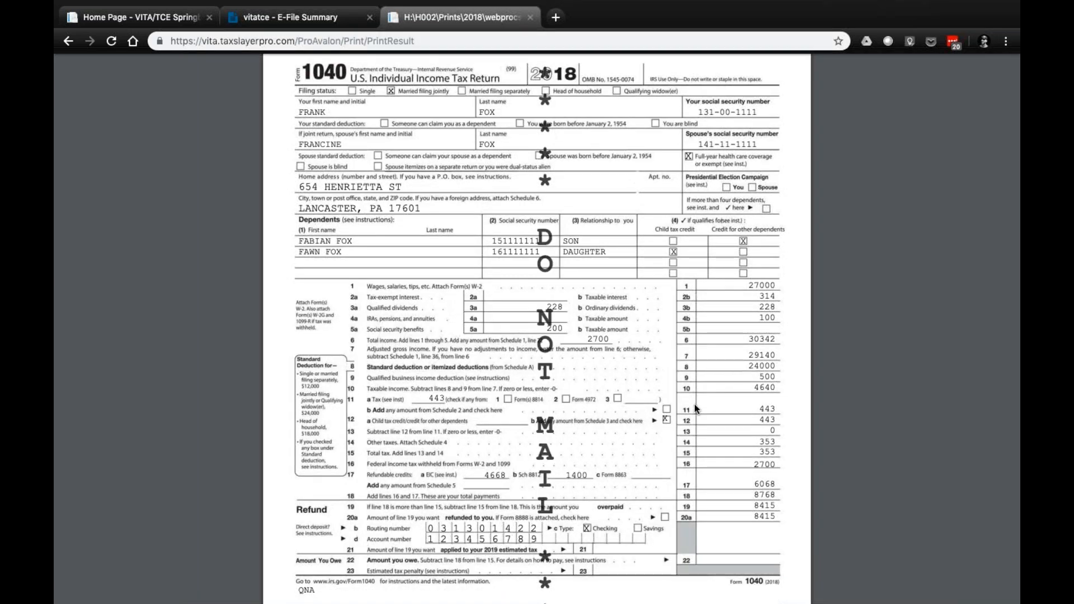
pyautogui.scroll(-3, 693, 403)
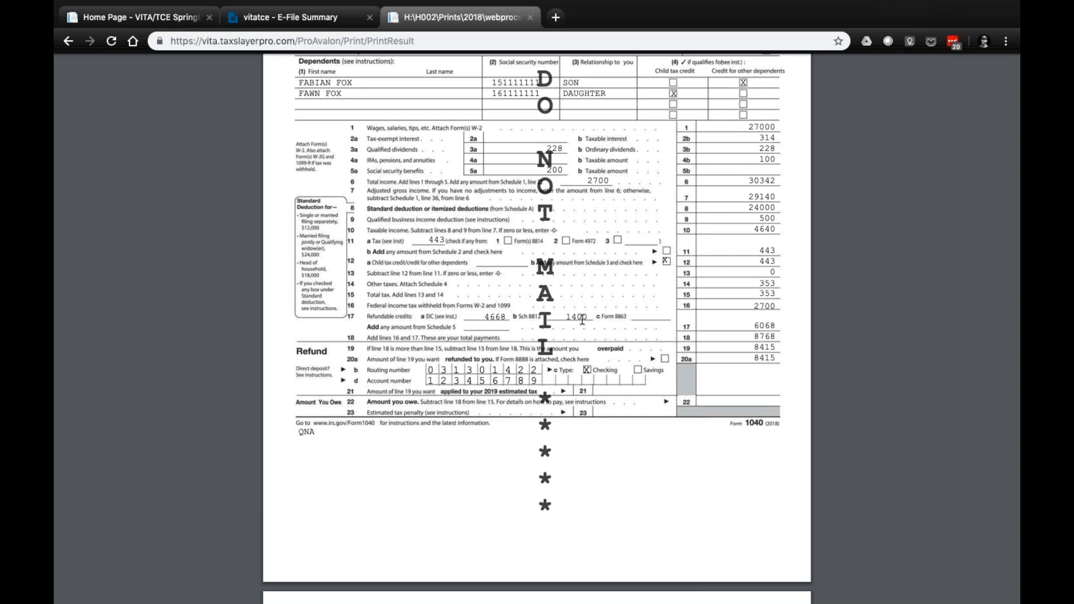
# Review Schedule 1's additional income and adjustments, including business income, unemployment compensation, self-employment tax deduction and student loan interest
pyautogui.scroll(-8, 582, 320)
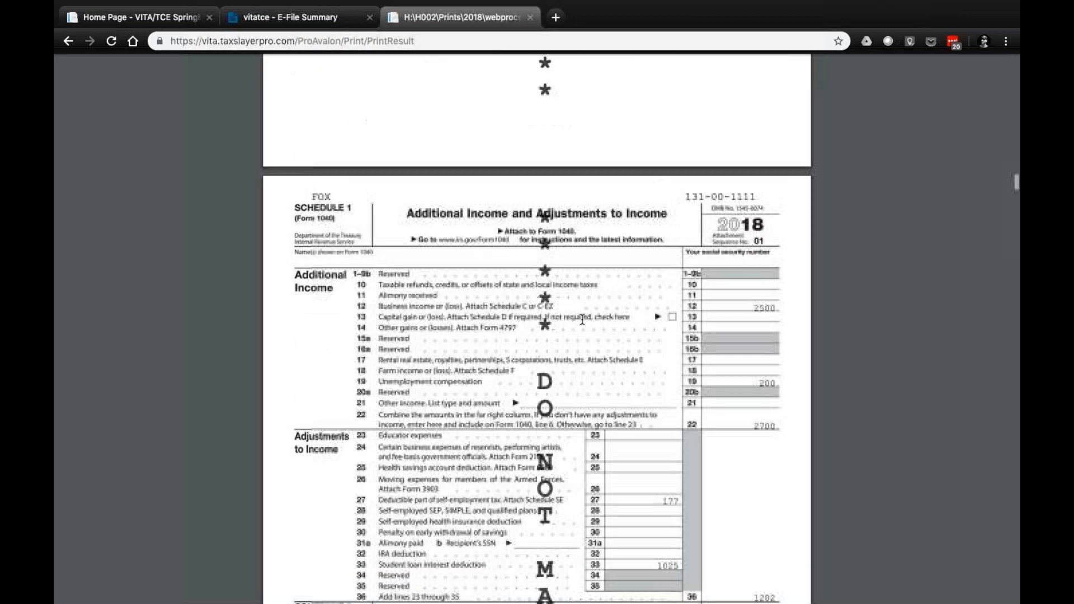
pyautogui.scroll(-2, 582, 320)
pyautogui.scroll(-1, 671, 268)
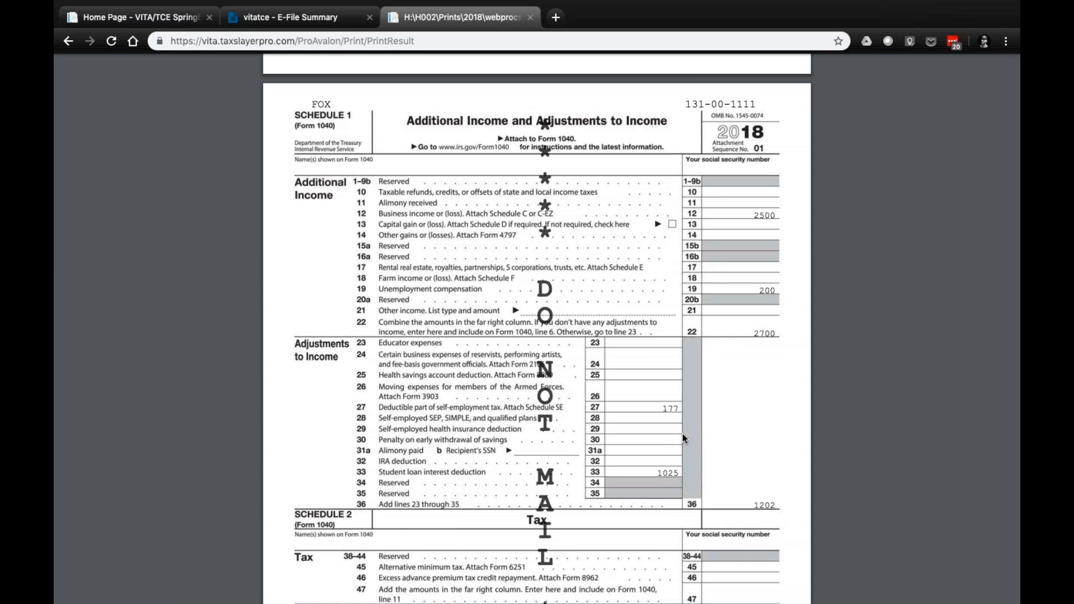
pyautogui.scroll(-1, 681, 413)
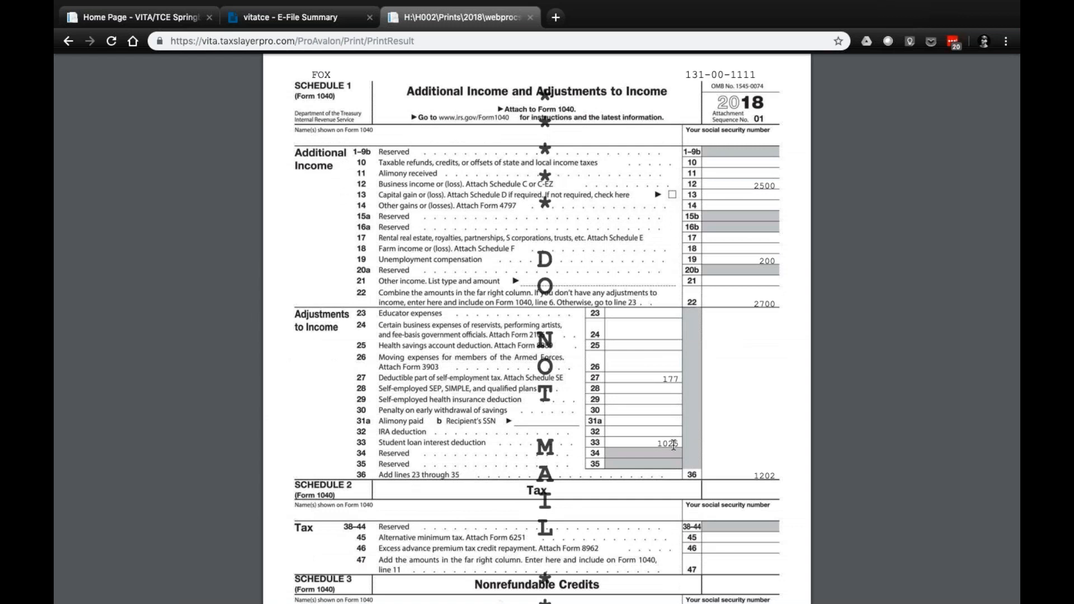
pyautogui.scroll(-1, 673, 445)
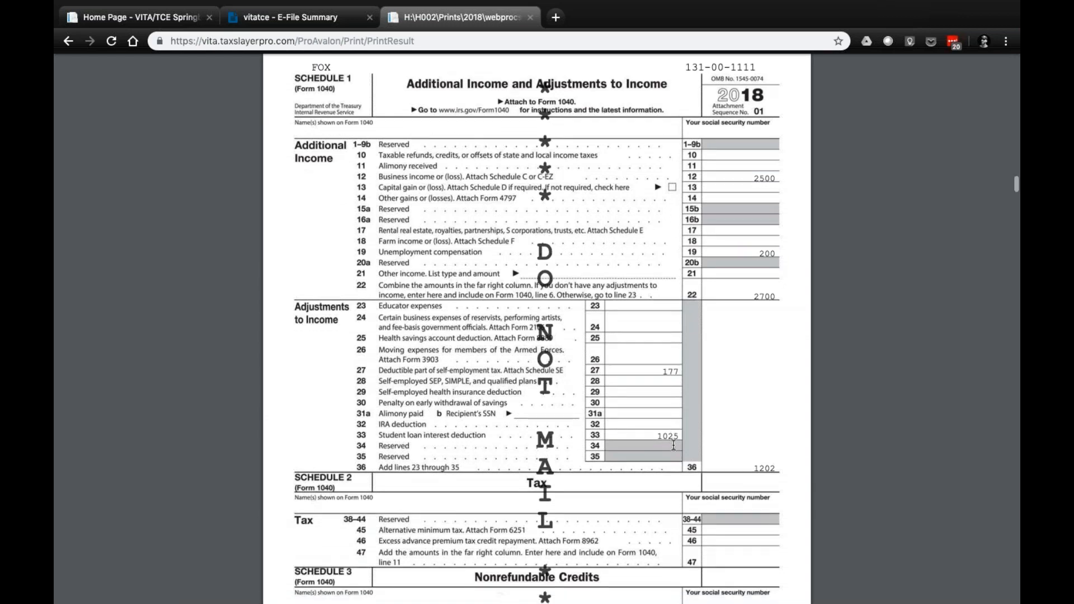
# Check the nonrefundable credits on Schedule 3, look back at Schedule 1, and continue through Schedules 4, 5 and 6
pyautogui.scroll(-10, 674, 445)
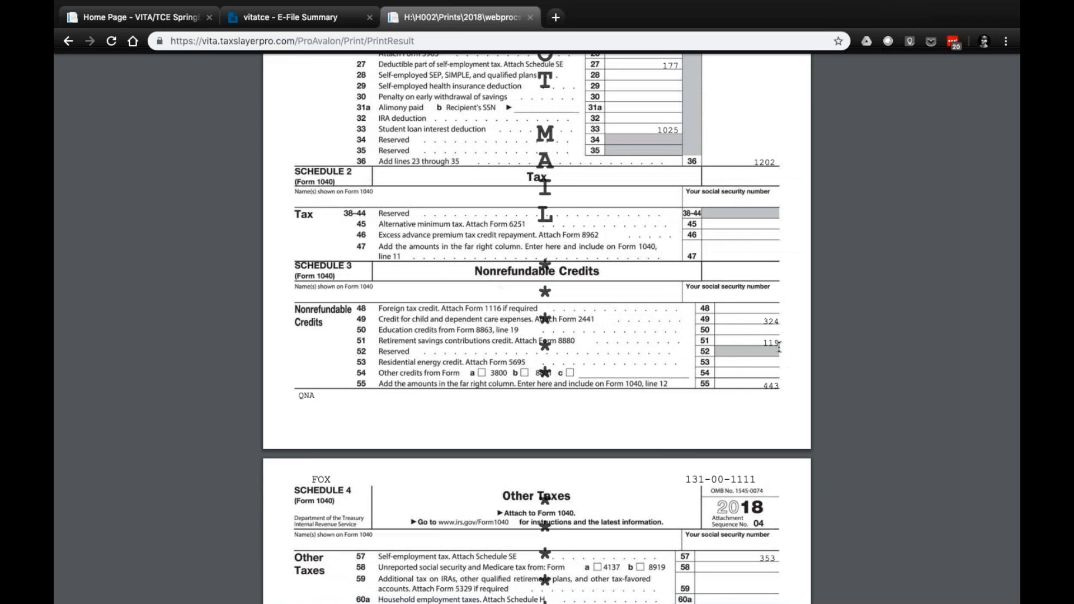
pyautogui.scroll(-3, 778, 346)
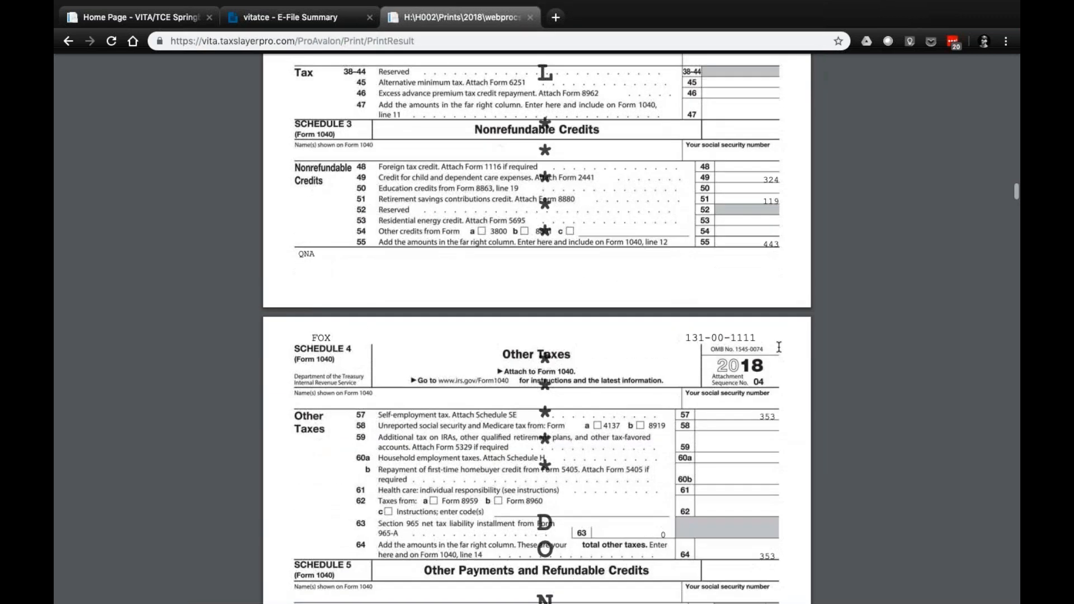
pyautogui.scroll(8, 778, 347)
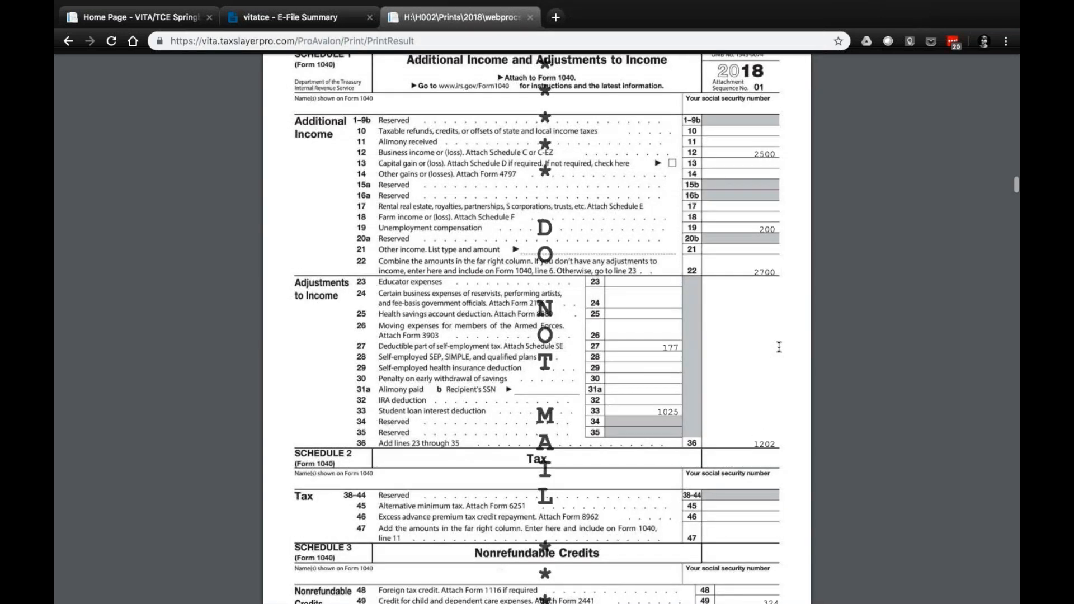
pyautogui.scroll(-9, 778, 346)
pyautogui.scroll(-2, 778, 347)
pyautogui.scroll(-4, 779, 347)
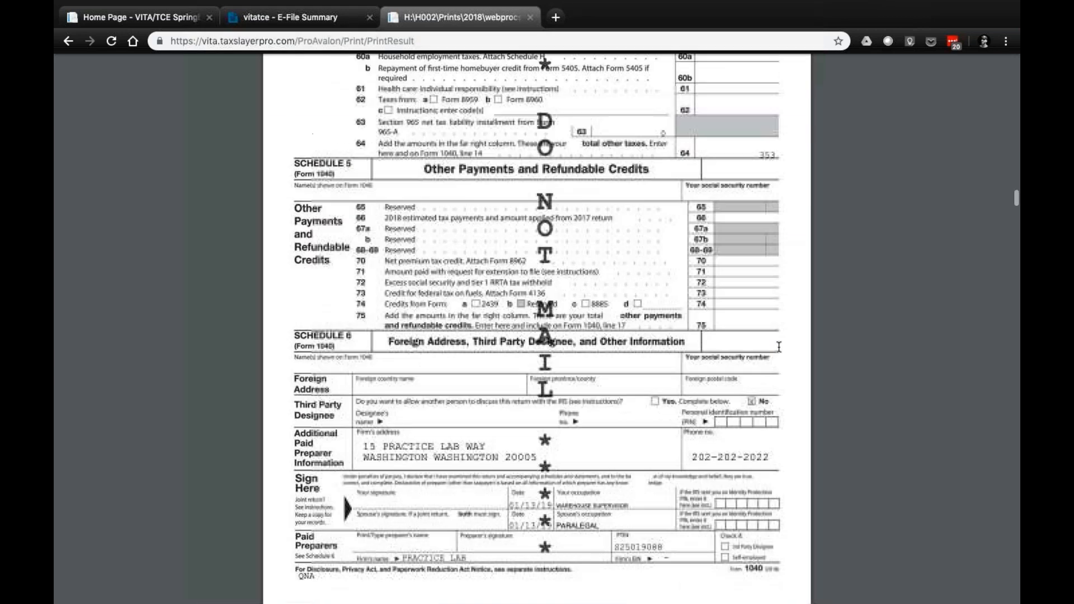
pyautogui.scroll(-12, 779, 346)
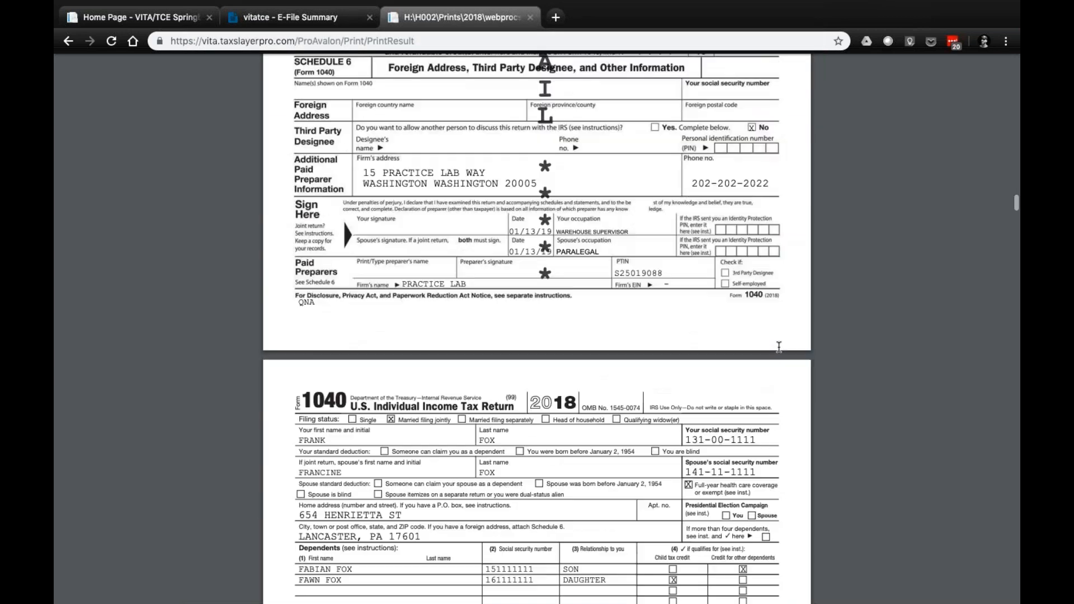
# Examine the itemized deductions on Schedule A and the interest and ordinary dividend entries on Schedule B
pyautogui.scroll(-20, 778, 347)
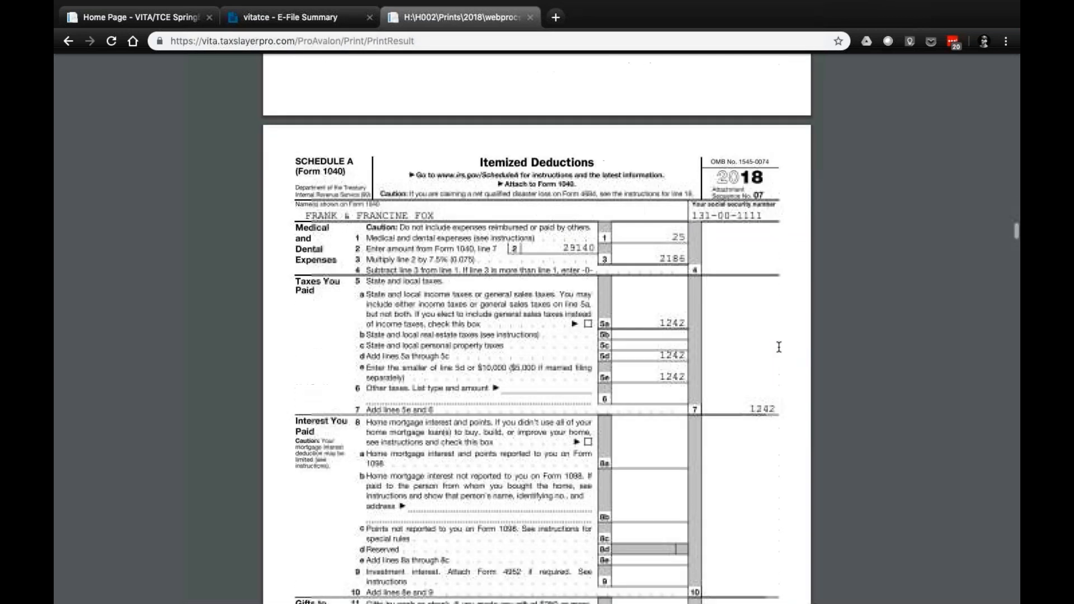
pyautogui.scroll(1, 778, 347)
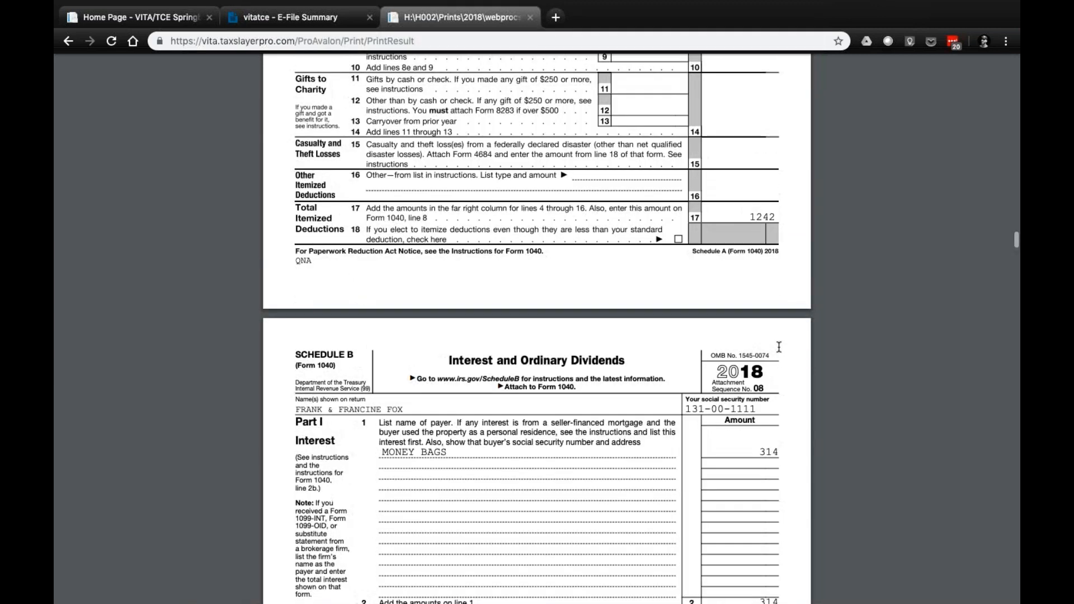
pyautogui.scroll(12, 779, 347)
pyautogui.scroll(-8, 779, 346)
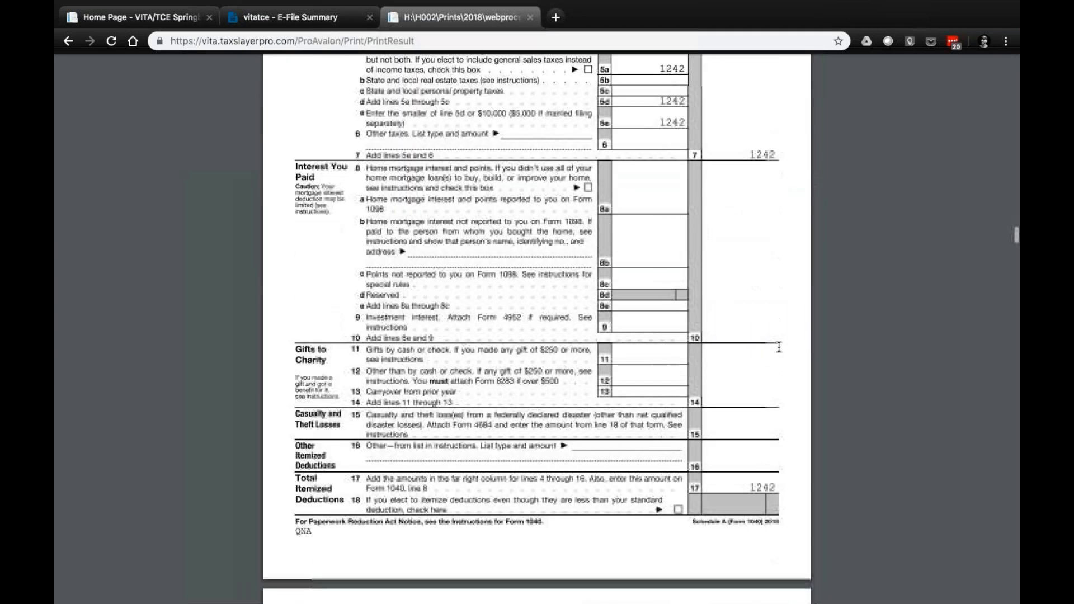
pyautogui.scroll(-10, 779, 347)
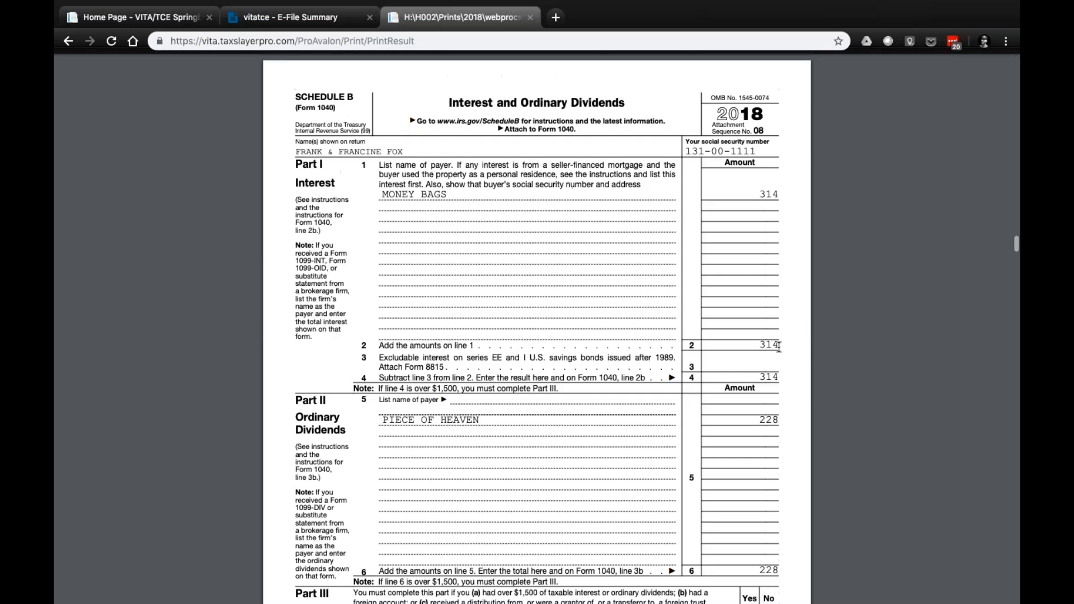
pyautogui.scroll(1, 765, 177)
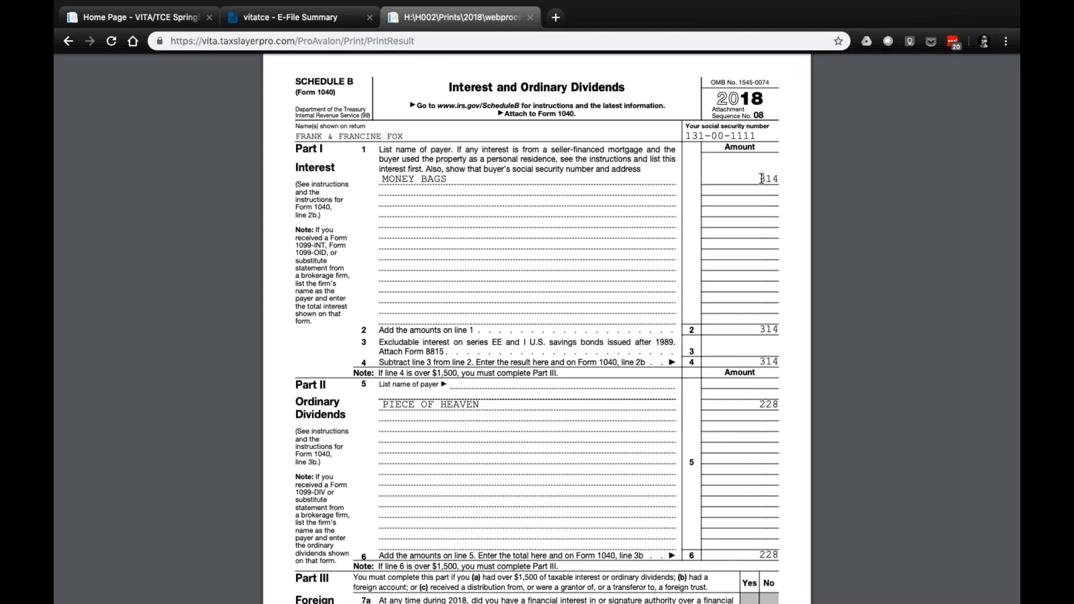
# Review Schedule B's foreign accounts section, the business details and net profit on Schedule C-EZ, and the self-employment tax calculation
pyautogui.scroll(-10, 762, 178)
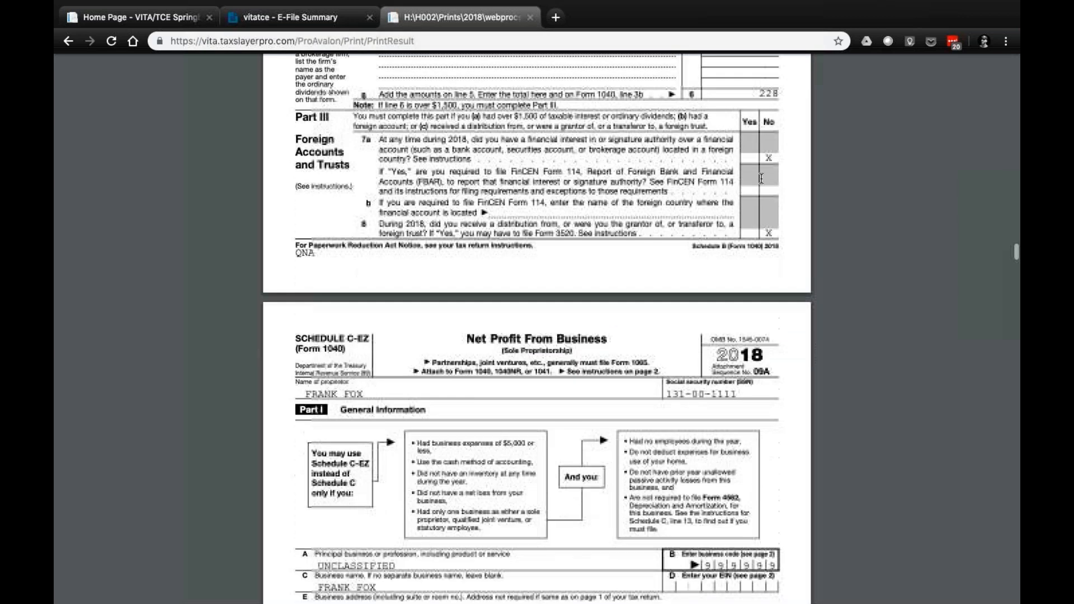
pyautogui.scroll(-1, 761, 178)
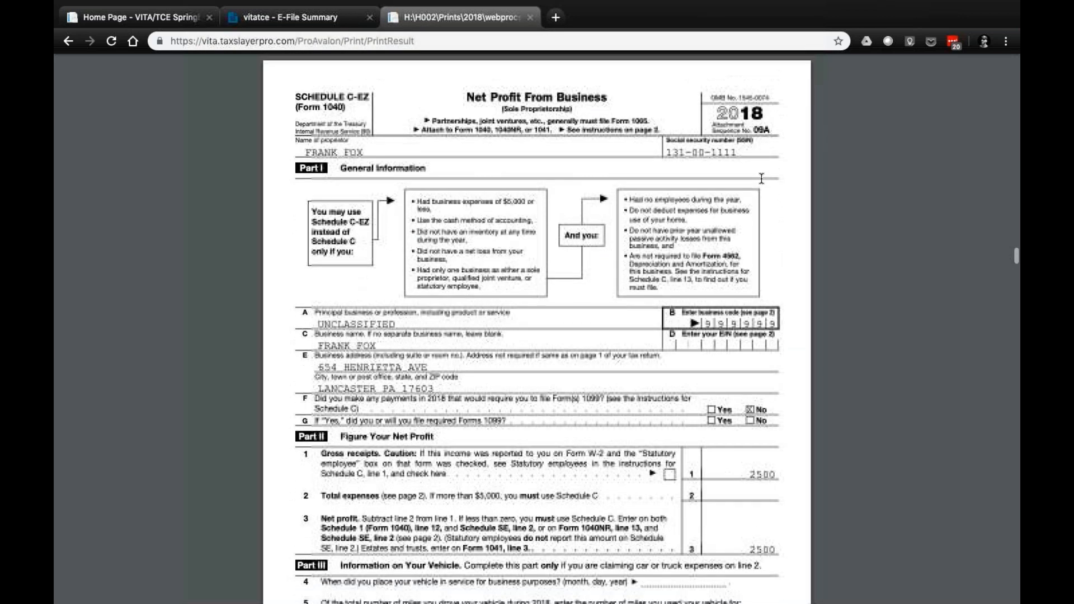
pyautogui.scroll(-3, 848, 391)
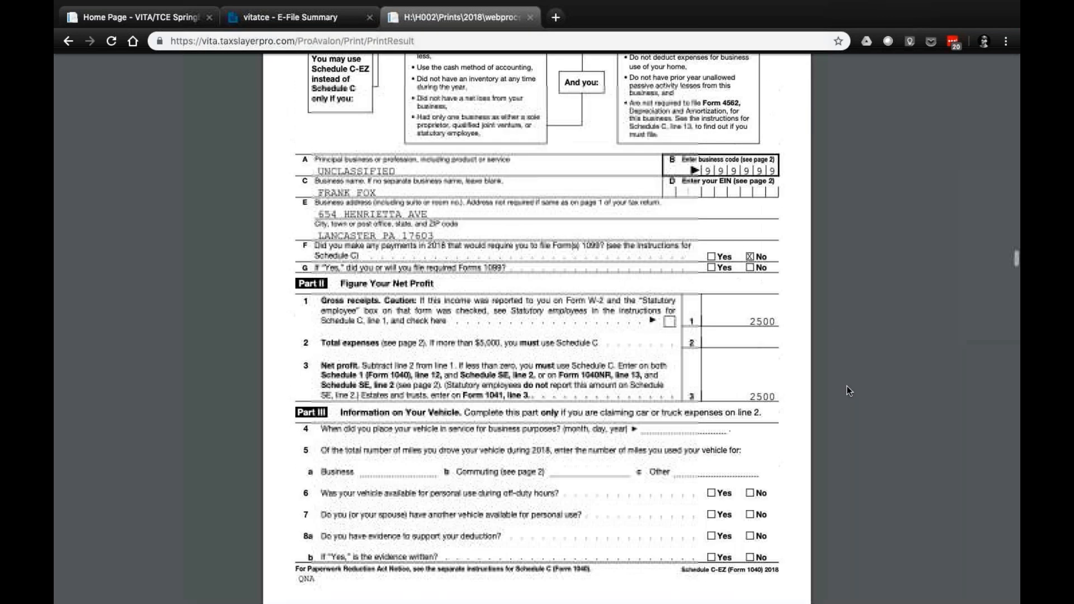
pyautogui.scroll(-10, 848, 391)
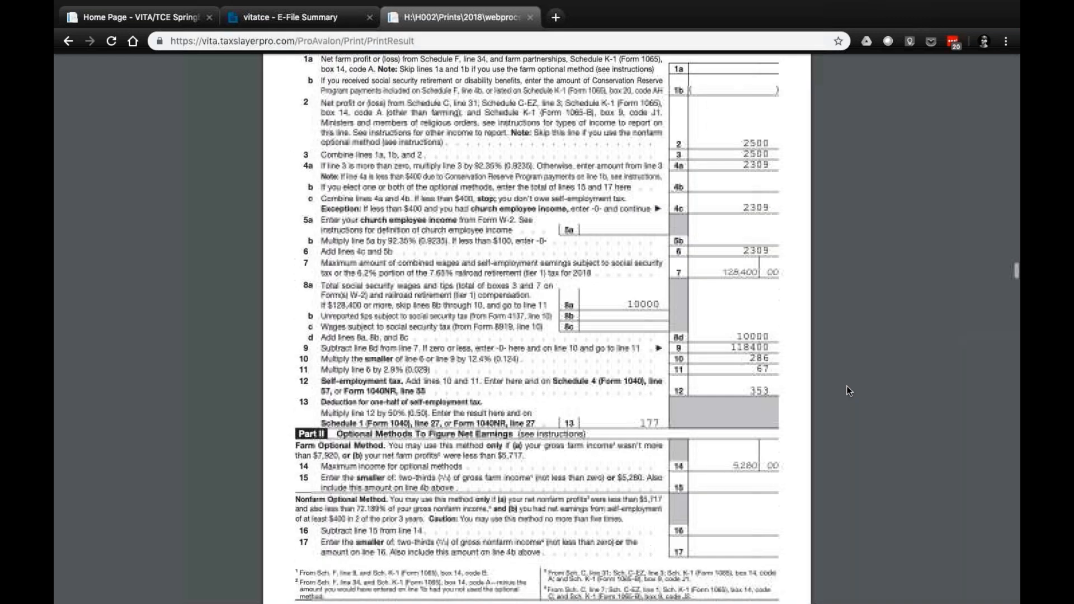
# Review the child and dependent care expenses on Form 2441 and the qualifying child information on Schedule EIC
pyautogui.scroll(-10, 848, 391)
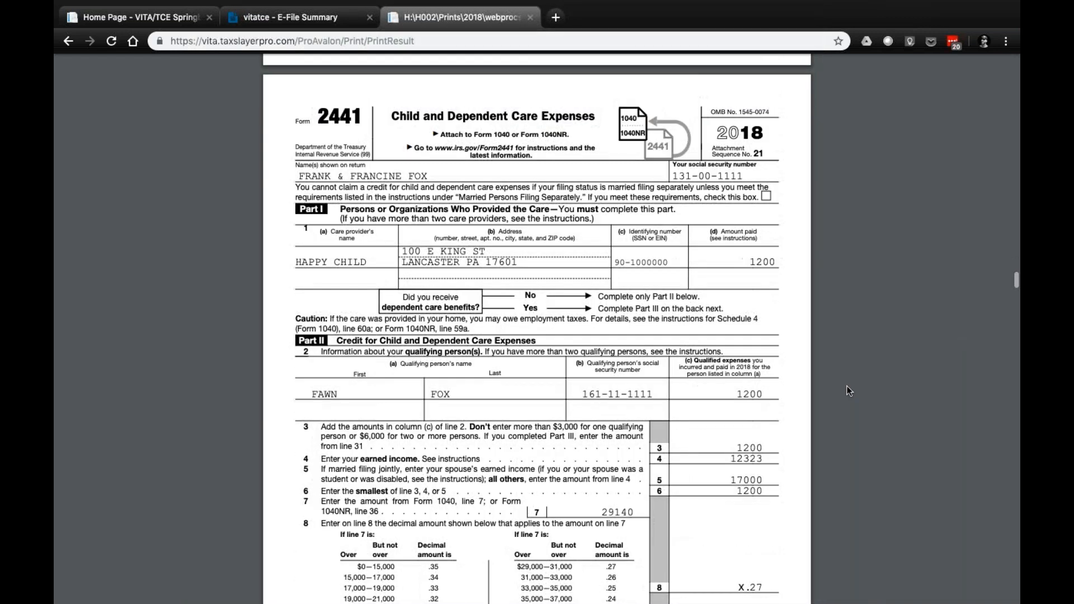
pyautogui.scroll(-10, 849, 391)
pyautogui.scroll(-1, 849, 391)
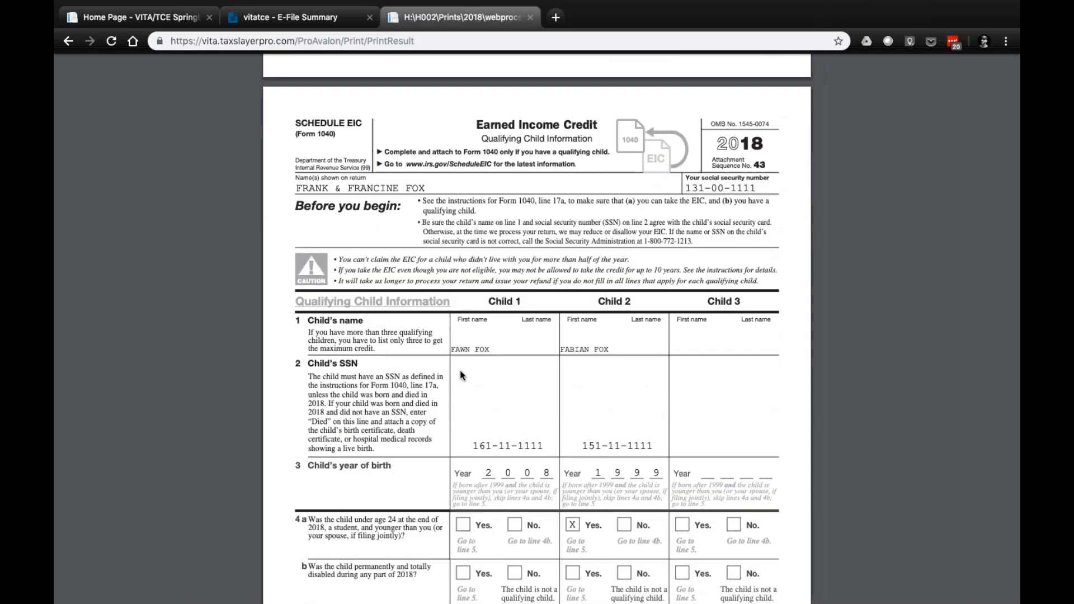
pyautogui.scroll(-1, 460, 373)
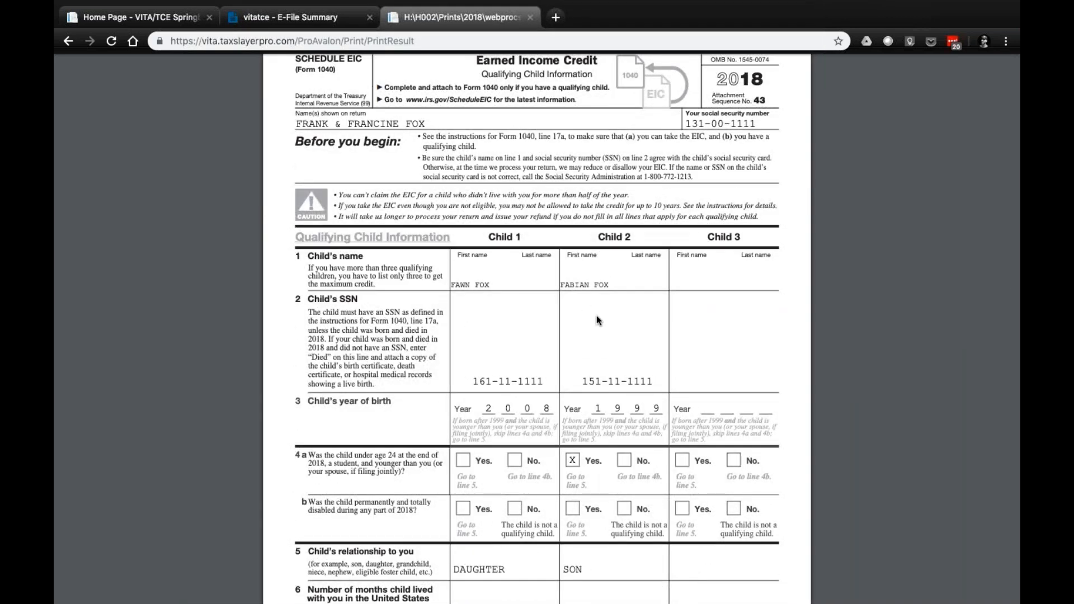
# Finish checking Schedule EIC, then review the additional child tax credit on Schedule 8812 and the retirement savings credit on Form 8880
pyautogui.scroll(1, 518, 334)
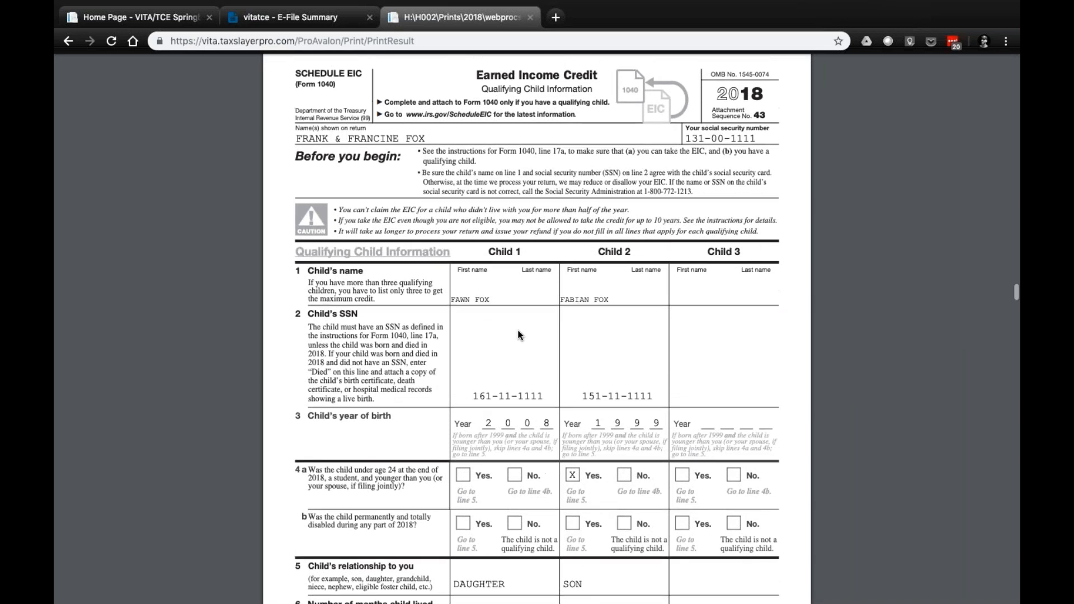
pyautogui.scroll(-5, 424, 356)
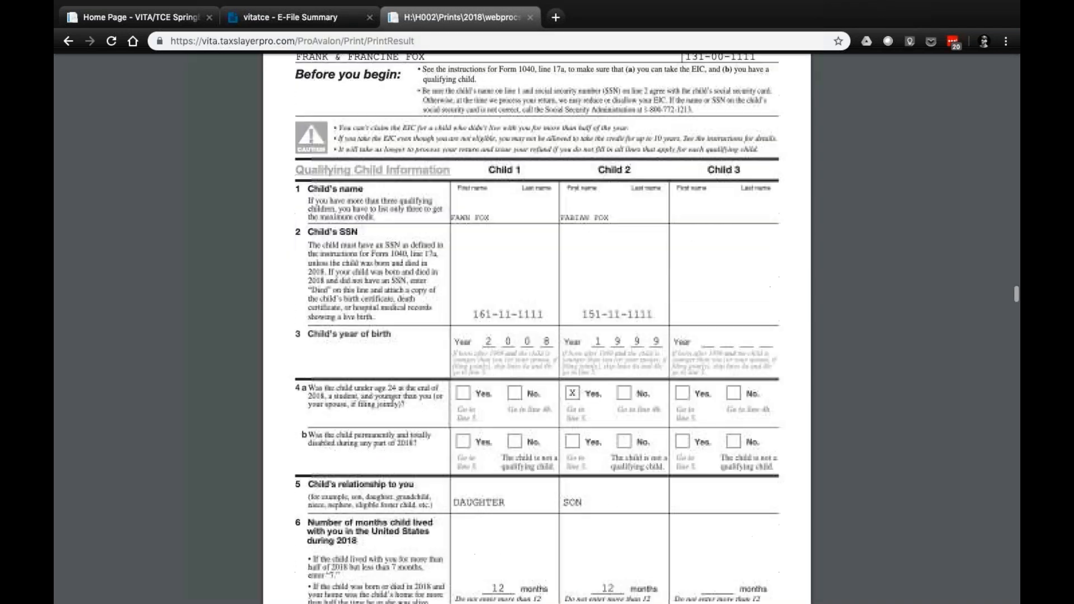
pyautogui.scroll(-8, 537, 328)
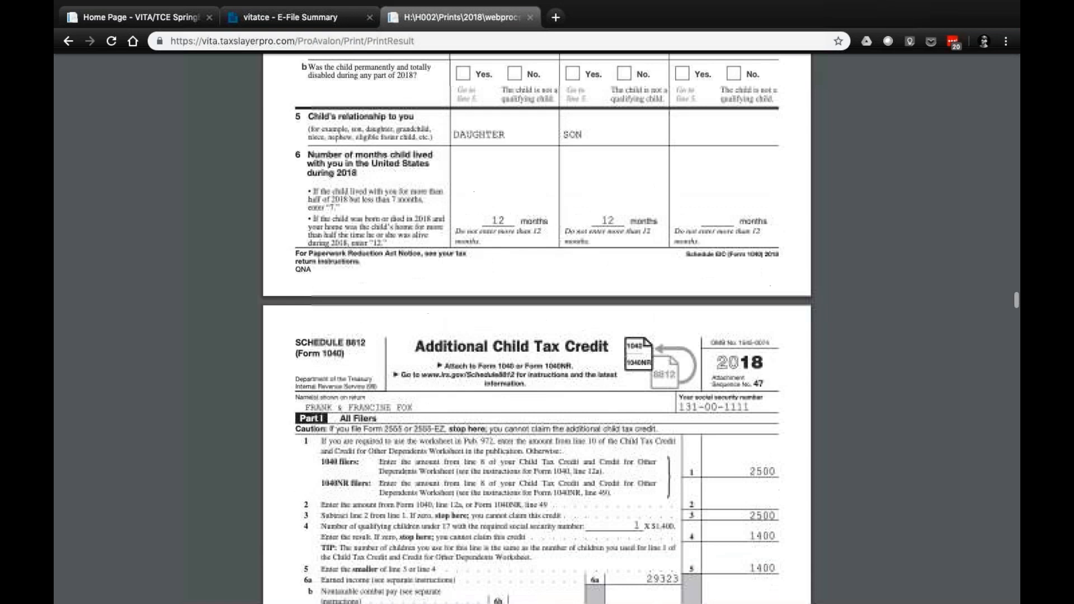
pyautogui.scroll(-15, 537, 329)
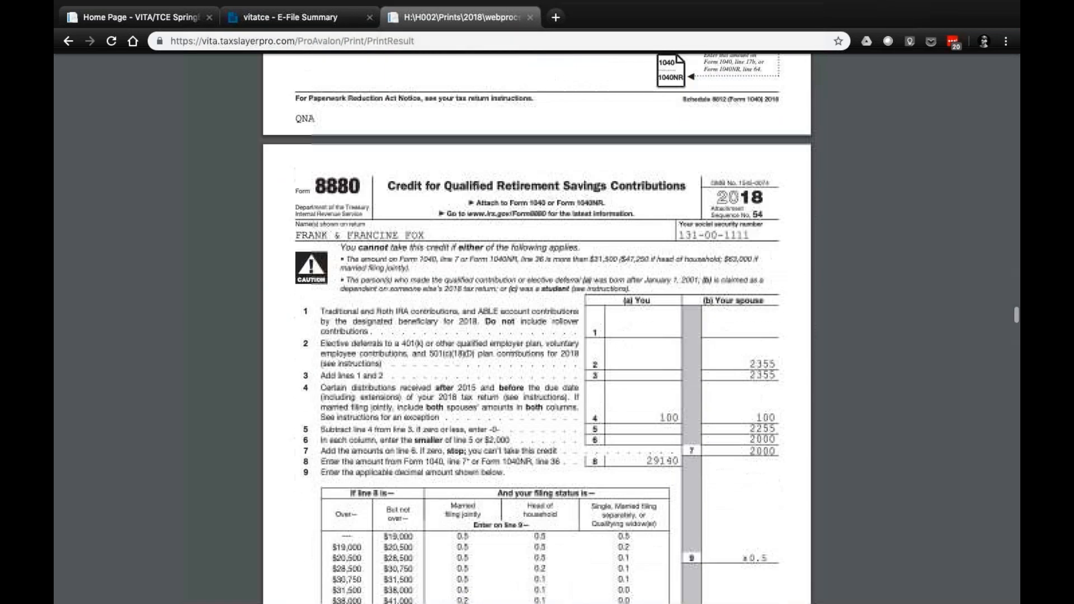
pyautogui.scroll(-20, 537, 329)
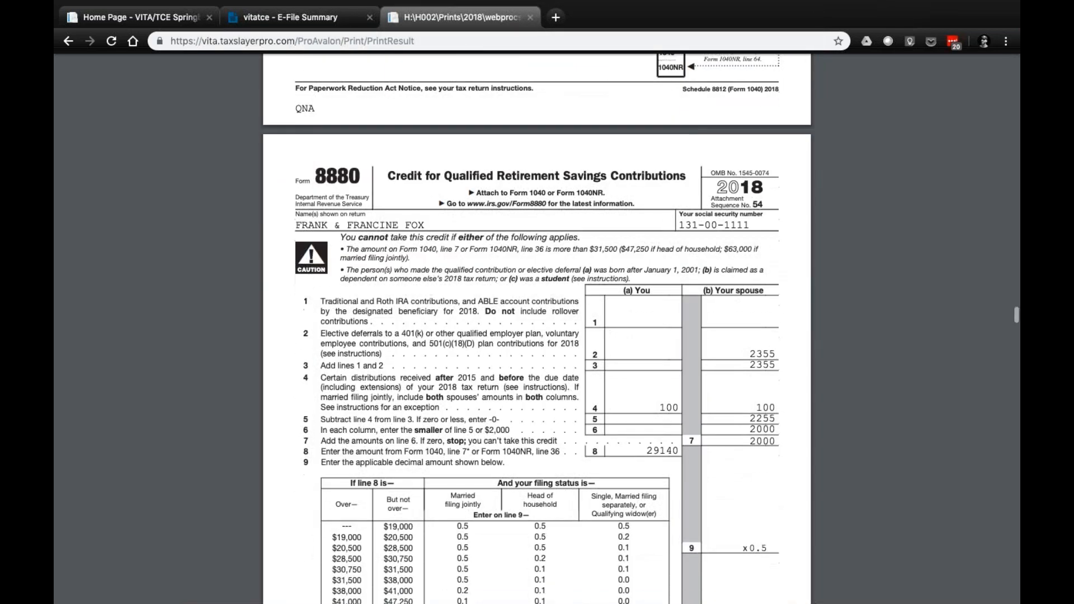
# Look through the federal worksheets, from the qualified business income and child tax credit worksheets to the student loan interest deduction
pyautogui.scroll(-6, 537, 329)
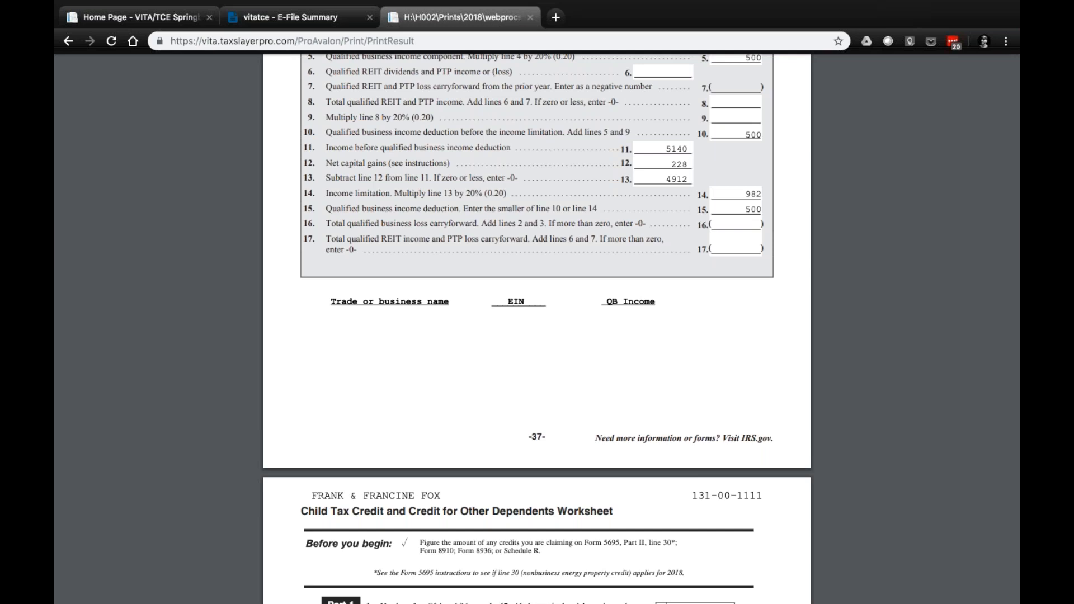
pyautogui.scroll(-15, 536, 329)
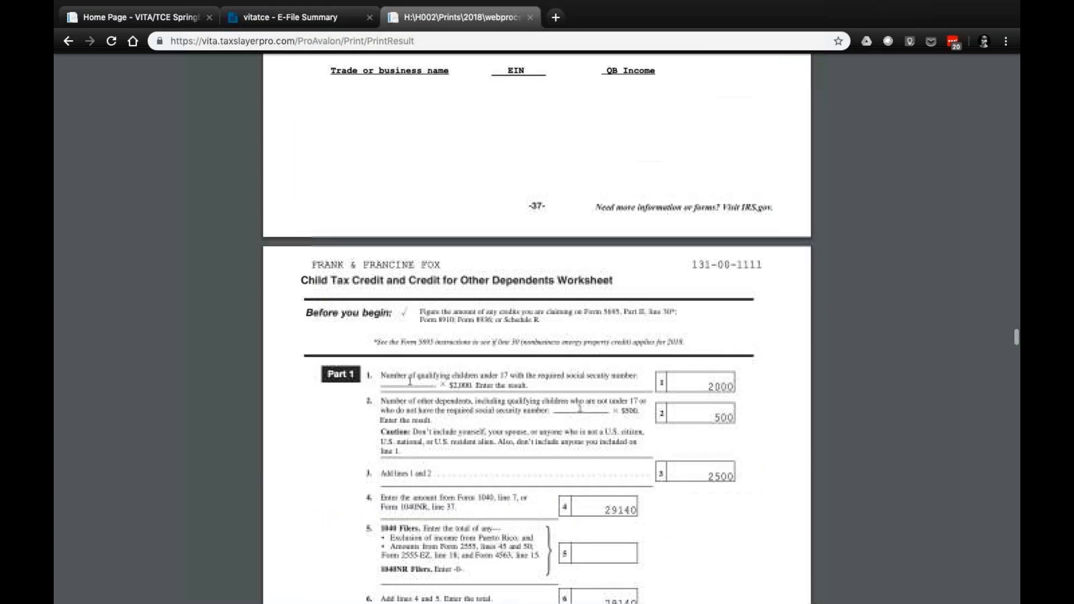
pyautogui.scroll(-20, 537, 329)
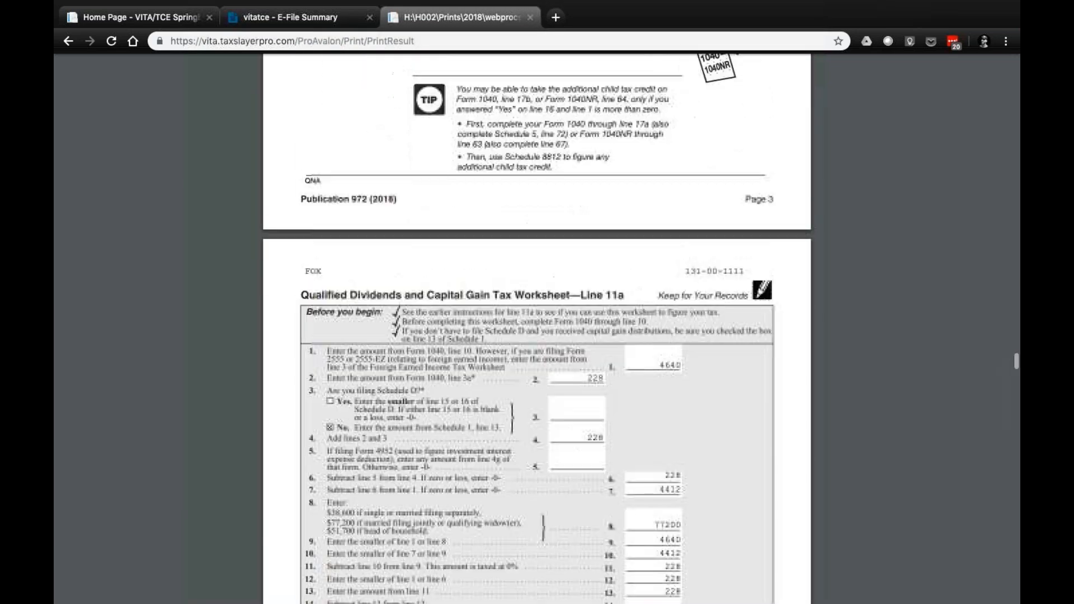
pyautogui.scroll(-15, 536, 329)
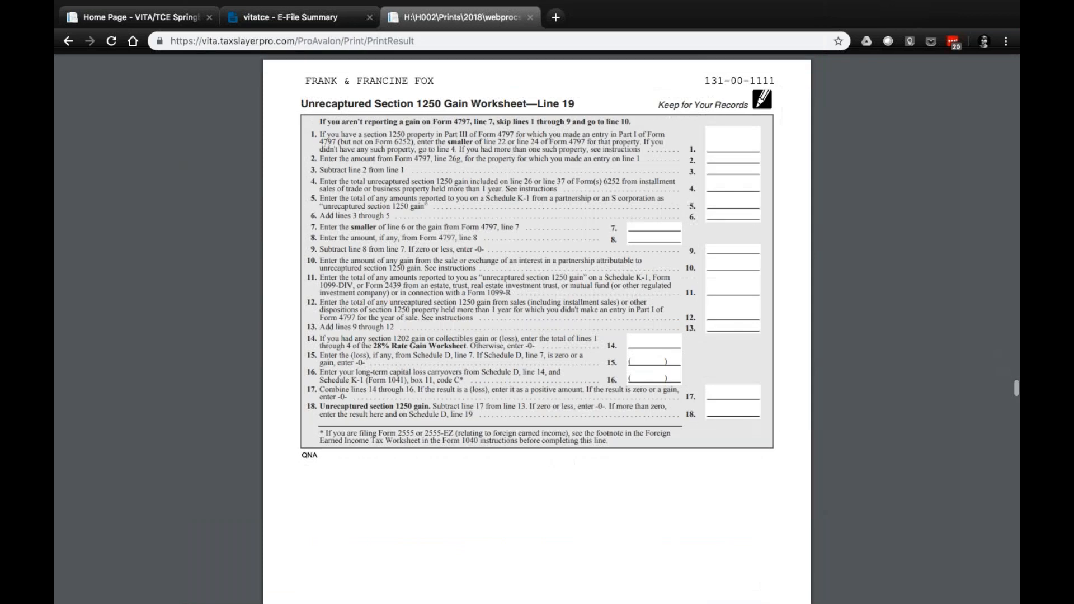
pyautogui.scroll(-20, 537, 329)
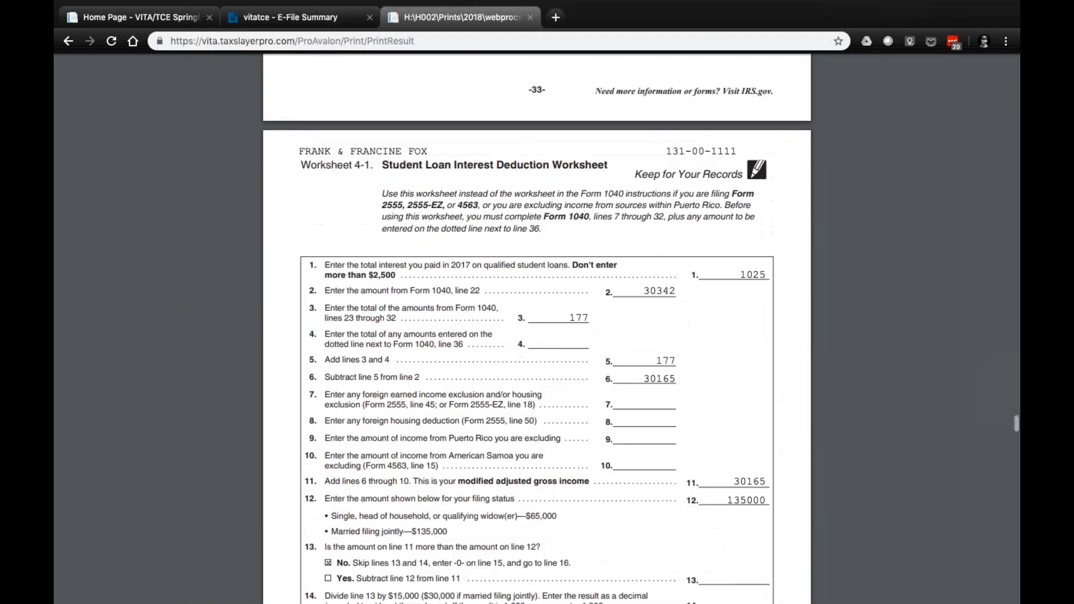
# Review the Pennsylvania e-file authorization PA-8879 and both pages of the PA-40, including the tax forgiveness credit and refund lines
pyautogui.scroll(-20, 537, 329)
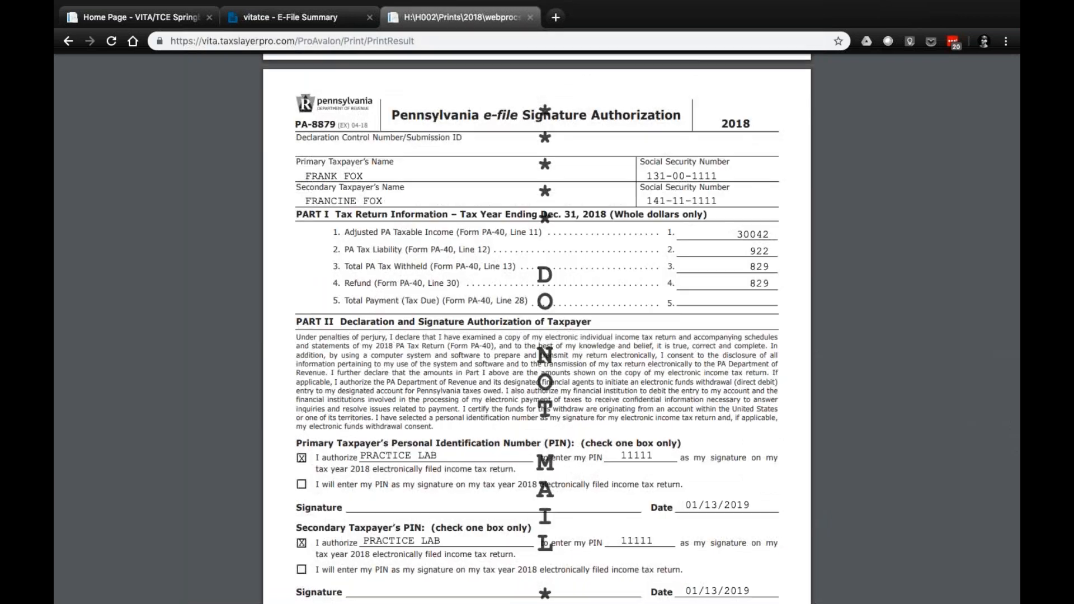
pyautogui.scroll(-15, 537, 329)
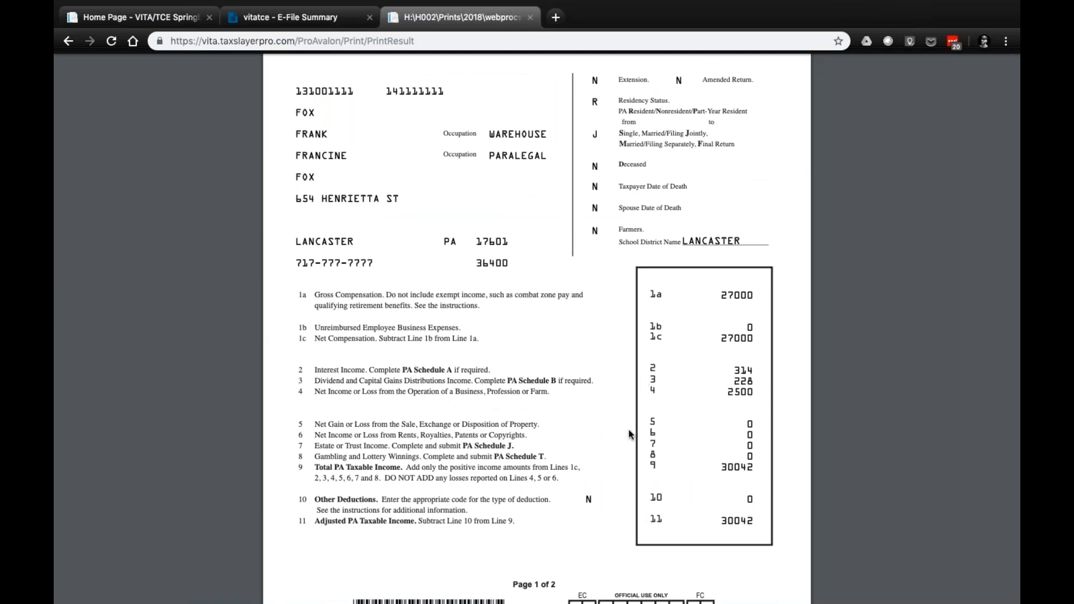
pyautogui.scroll(-1, 537, 462)
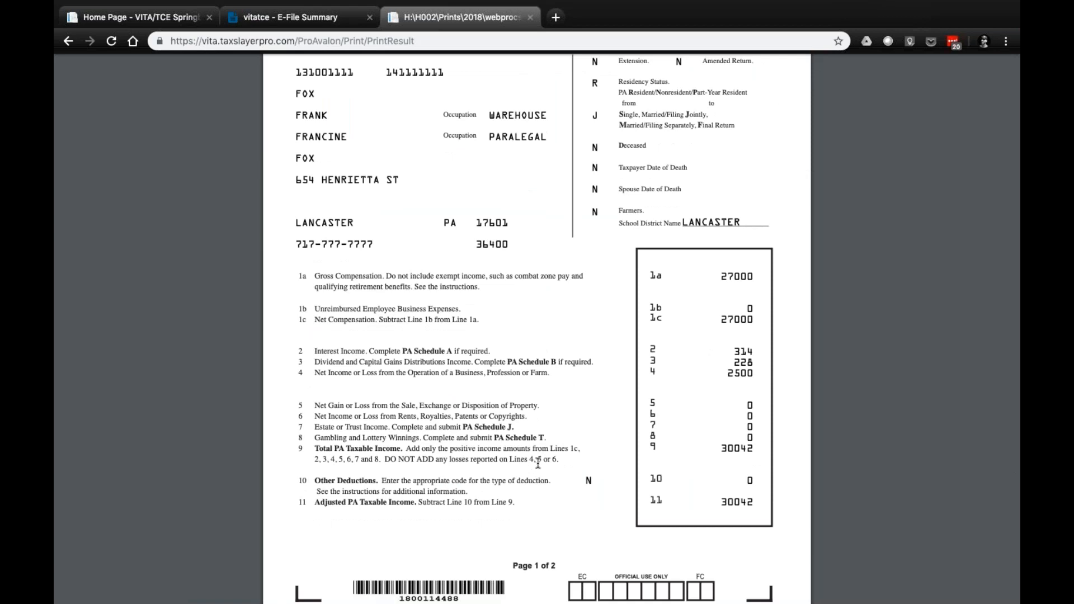
pyautogui.scroll(-10, 538, 462)
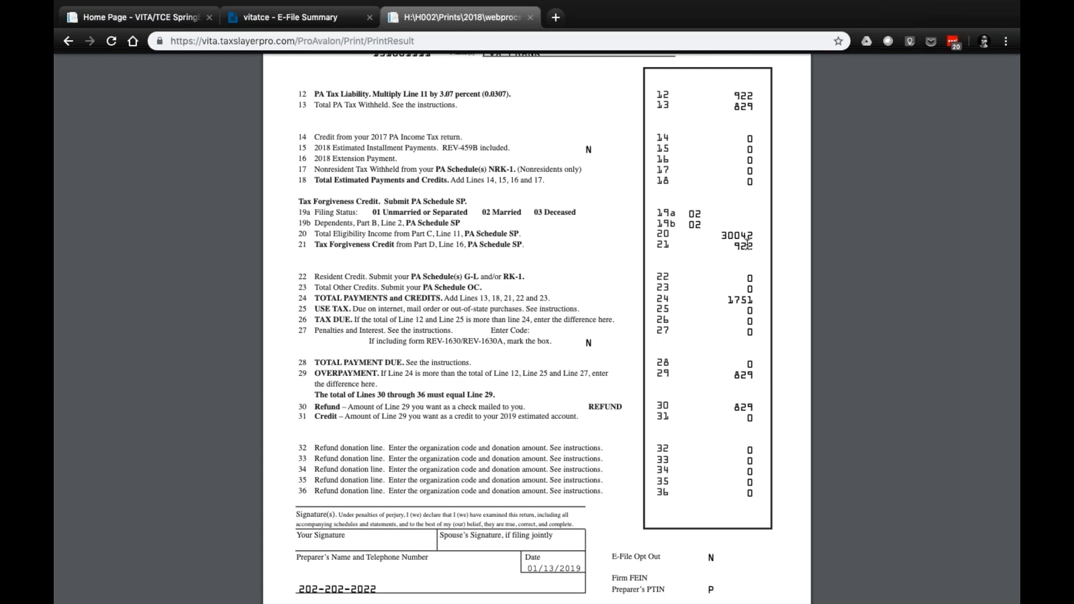
pyautogui.scroll(-1, 747, 244)
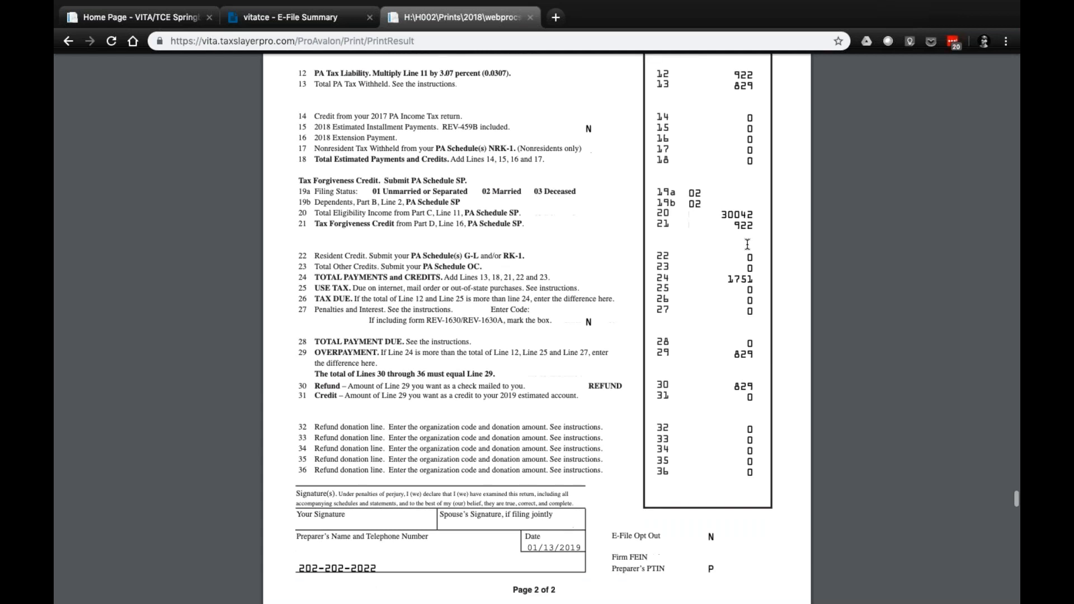
# Look over the remaining Pennsylvania schedules, including Schedule SP for tax forgiveness and the Schedule W-2S wage summary
pyautogui.scroll(-10, 747, 244)
pyautogui.scroll(-15, 748, 244)
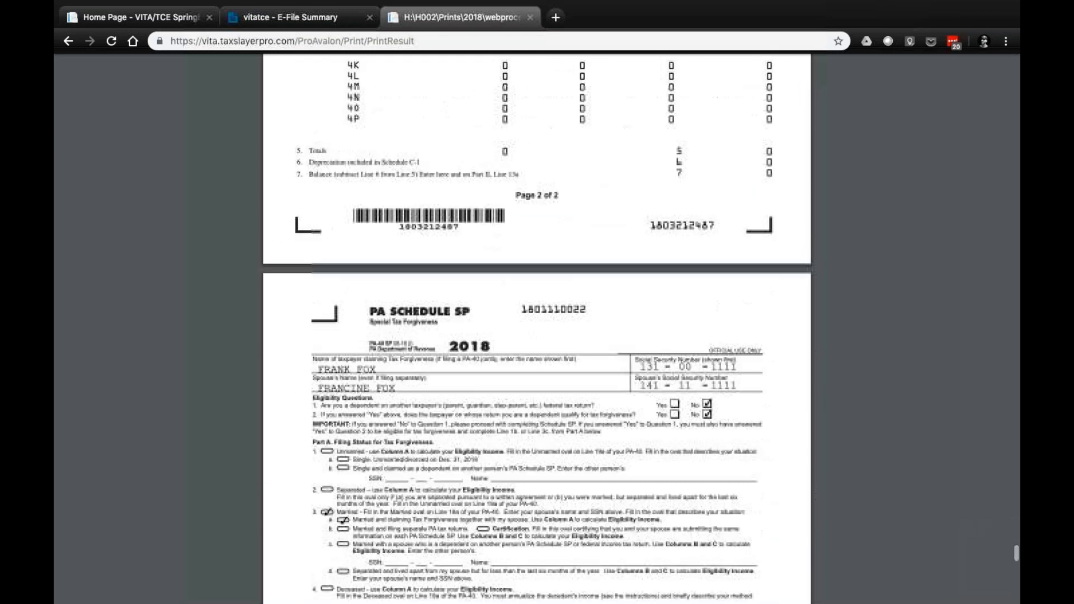
pyautogui.scroll(-15, 537, 328)
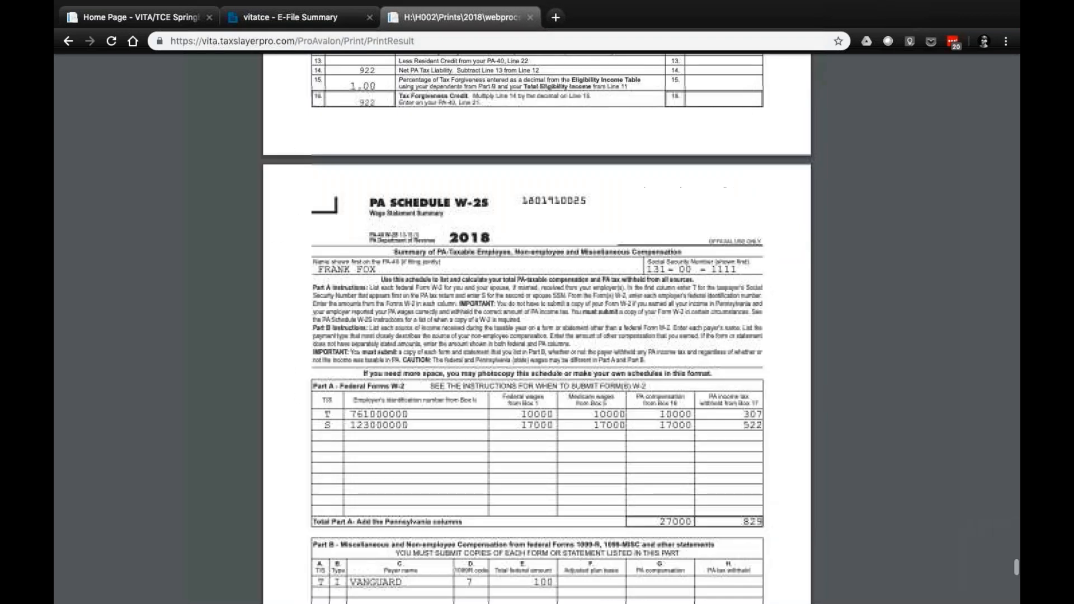
# Examine the local earned income tax return, checking the PSD code, tax rate, withholding, refund and balance due for both spouses
pyautogui.scroll(-15, 537, 329)
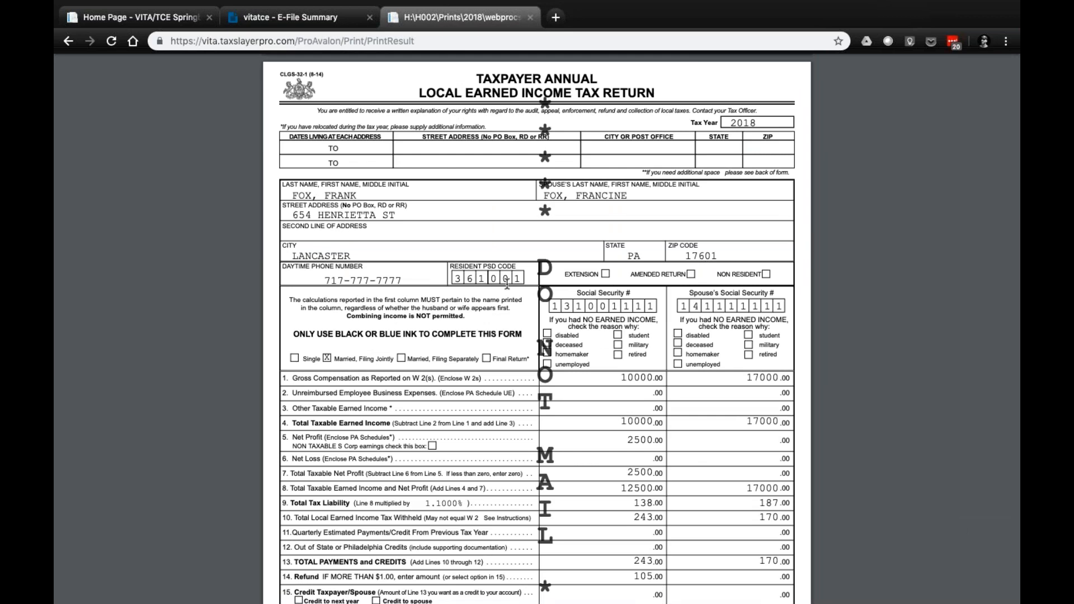
pyautogui.scroll(-1, 507, 284)
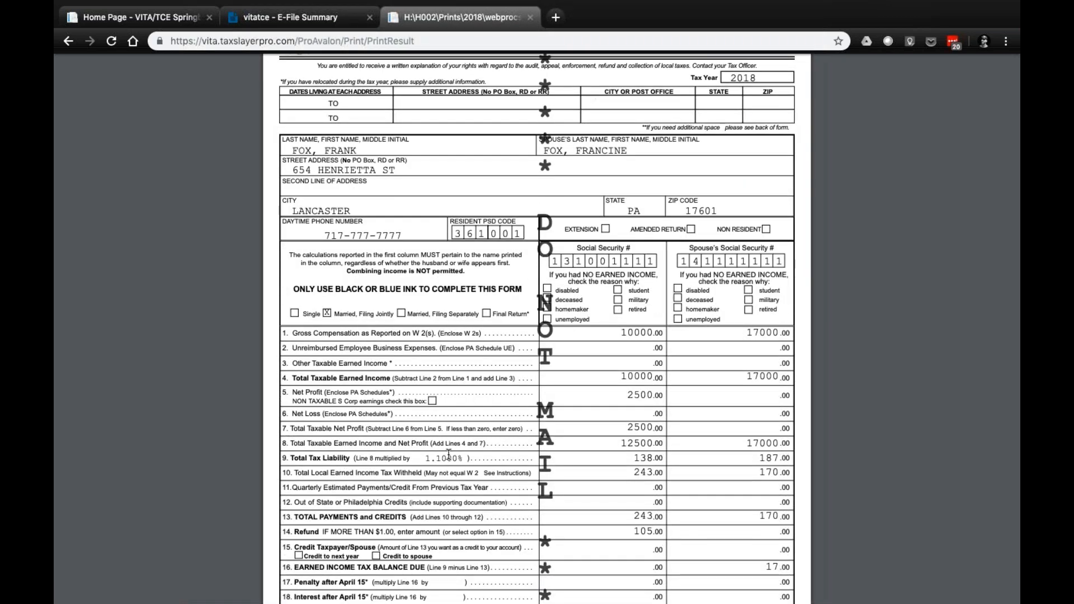
pyautogui.scroll(-1, 448, 454)
pyautogui.scroll(-1, 721, 263)
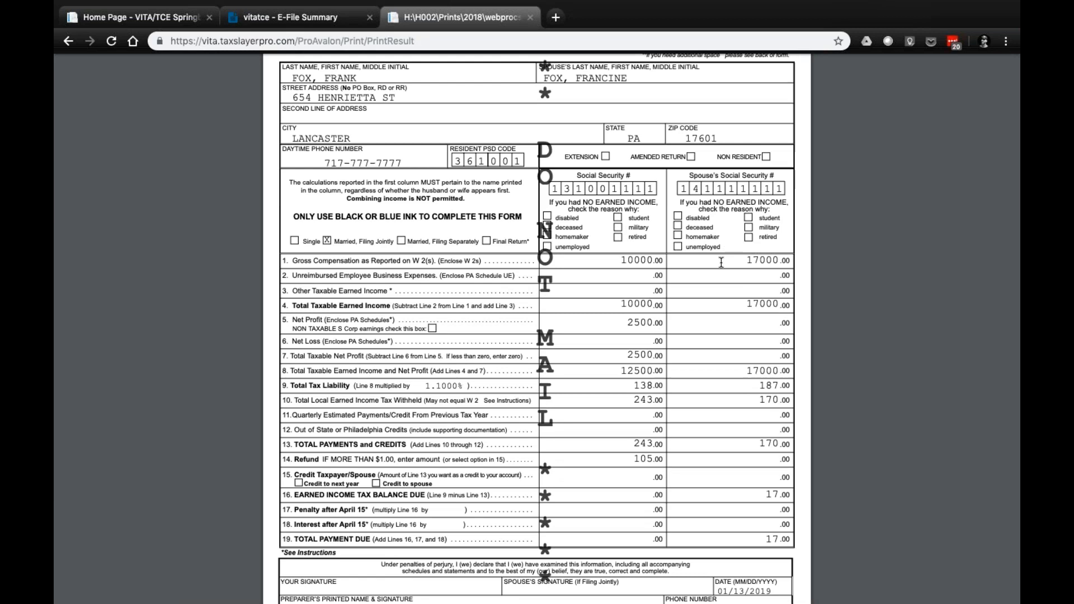
pyautogui.scroll(-2, 720, 263)
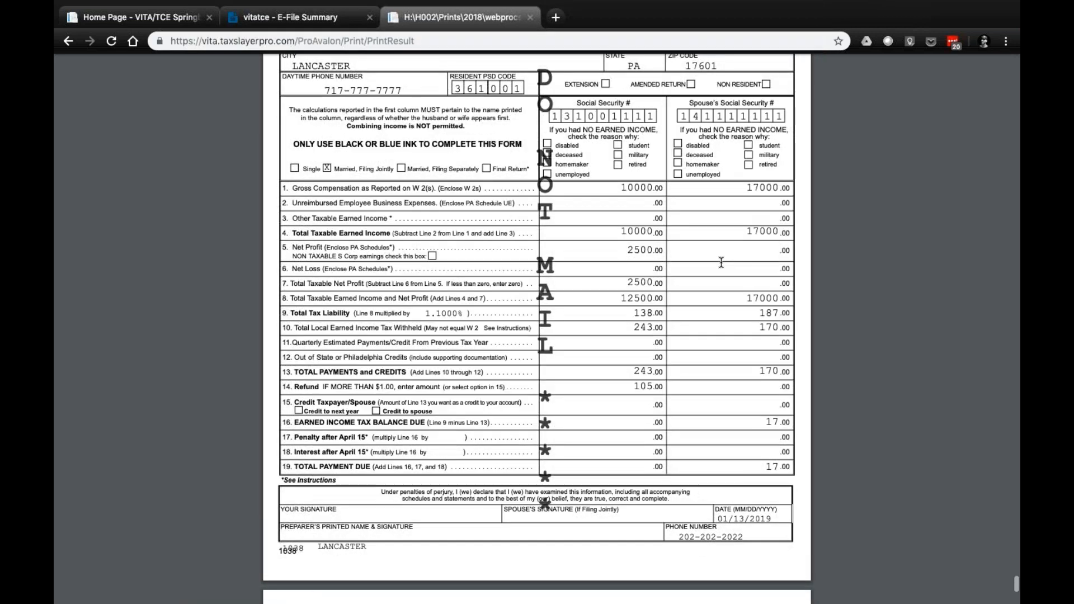
pyautogui.scroll(-2, 720, 262)
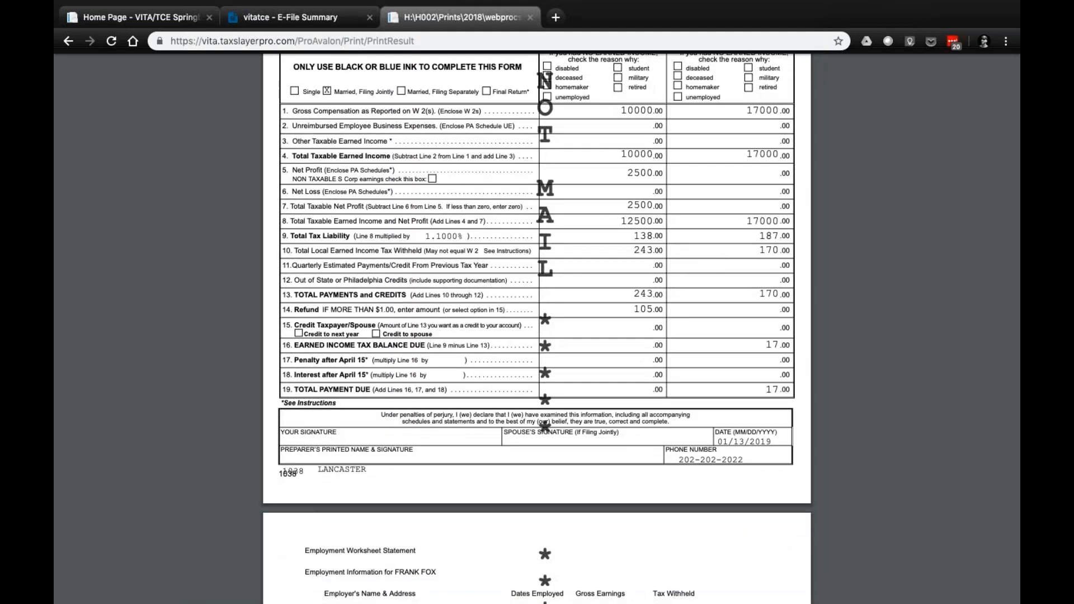
pyautogui.scroll(-1, 537, 328)
pyautogui.scroll(2, 537, 329)
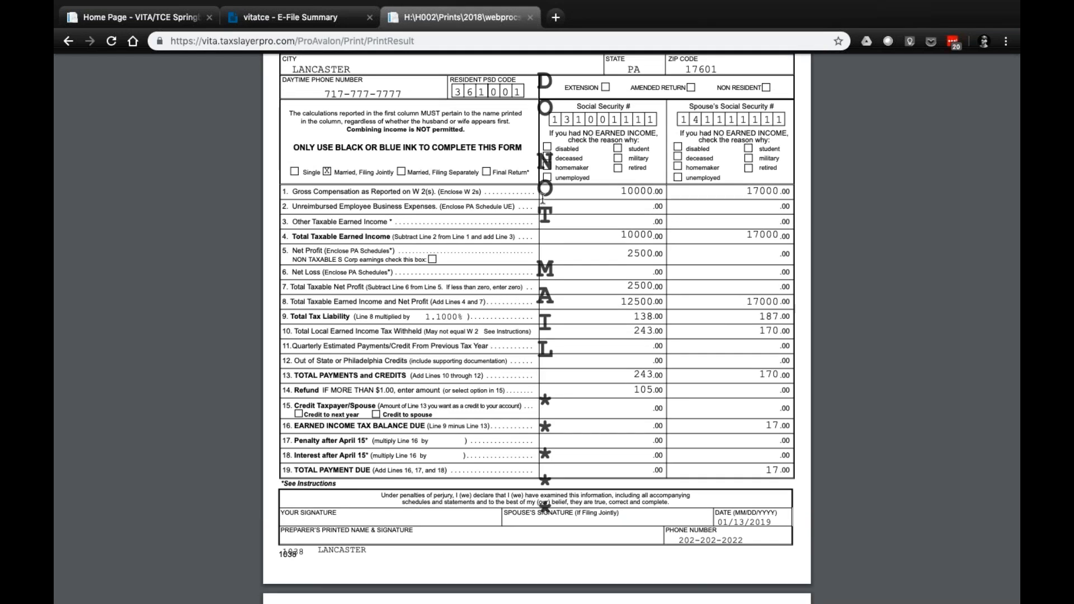
# Return to the first page of the print set and close it to get back to the E-File Submission page
pyautogui.scroll(12, 541, 197)
pyautogui.scroll(6, 542, 197)
pyautogui.scroll(20, 542, 198)
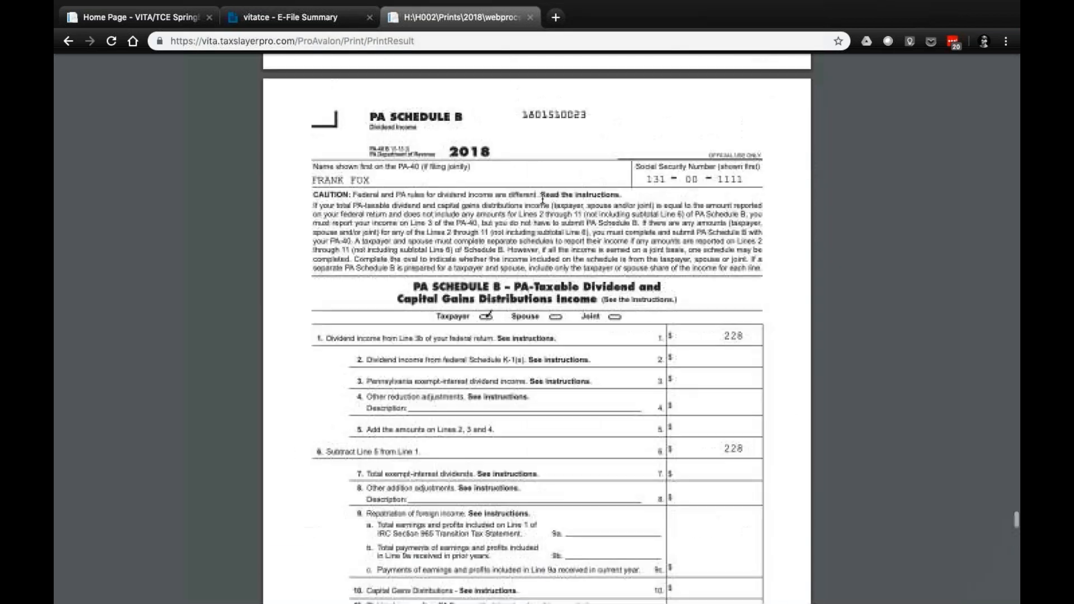
pyautogui.scroll(20, 542, 198)
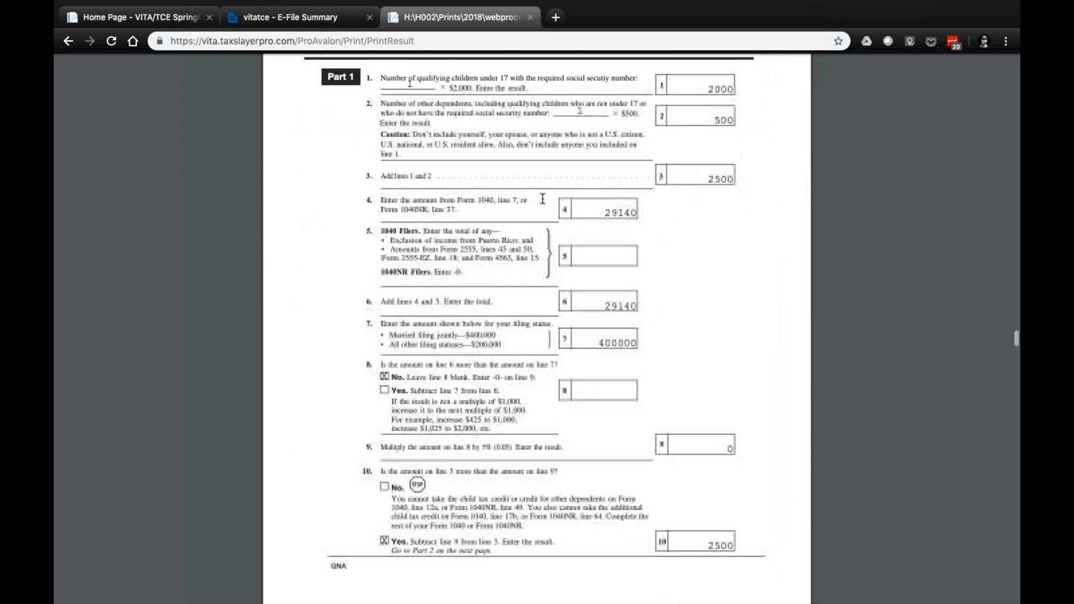
pyautogui.scroll(20, 543, 198)
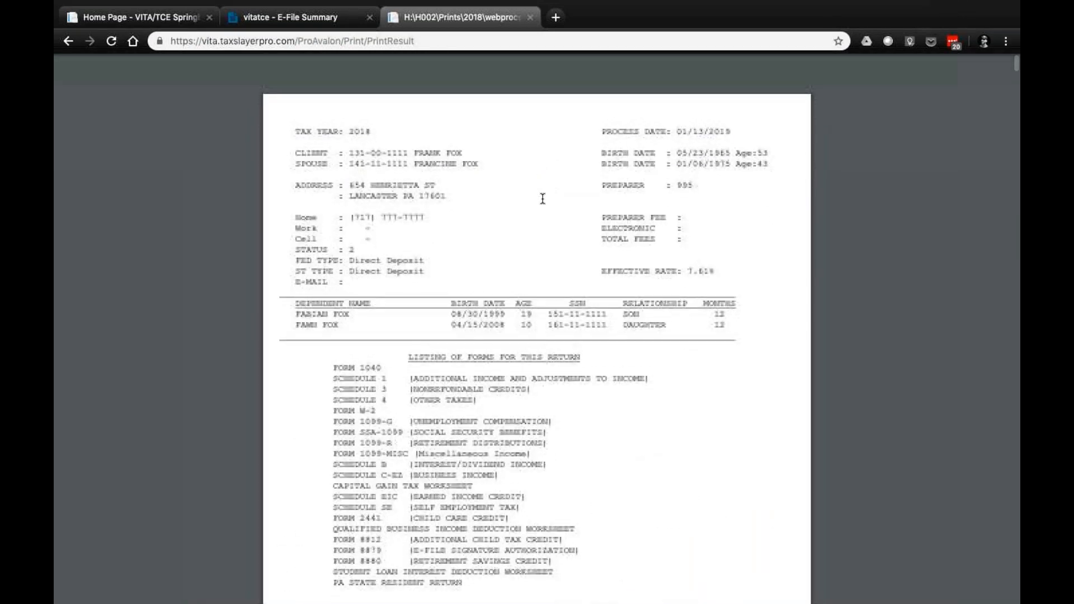
pyautogui.click(532, 19)
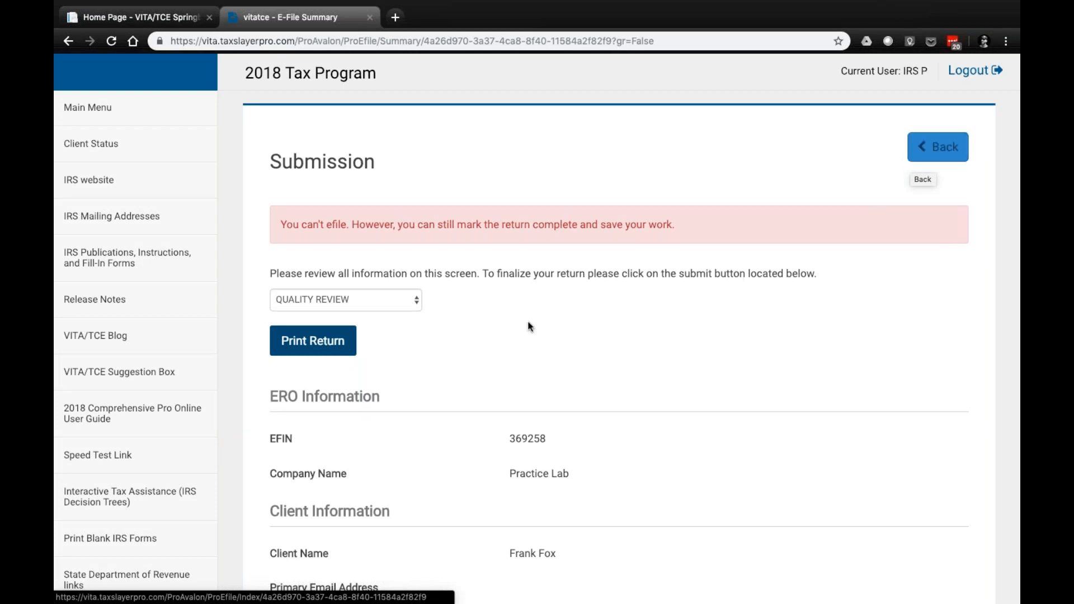
# Mark the return as complete in the Return Information section of the Submission page
pyautogui.scroll(-1, 529, 323)
pyautogui.scroll(-6, 494, 283)
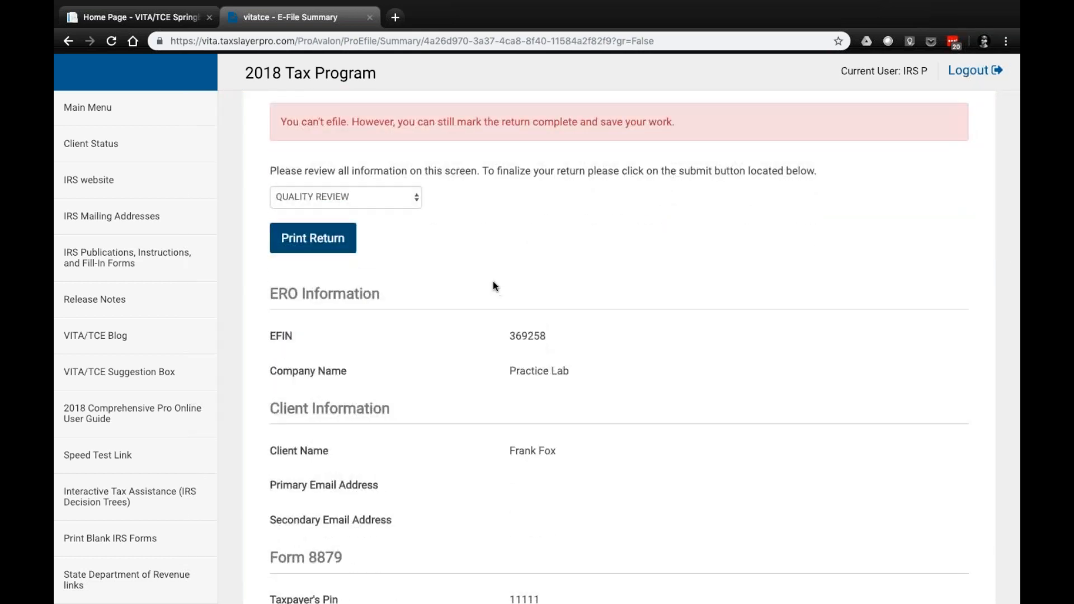
pyautogui.scroll(-3, 493, 285)
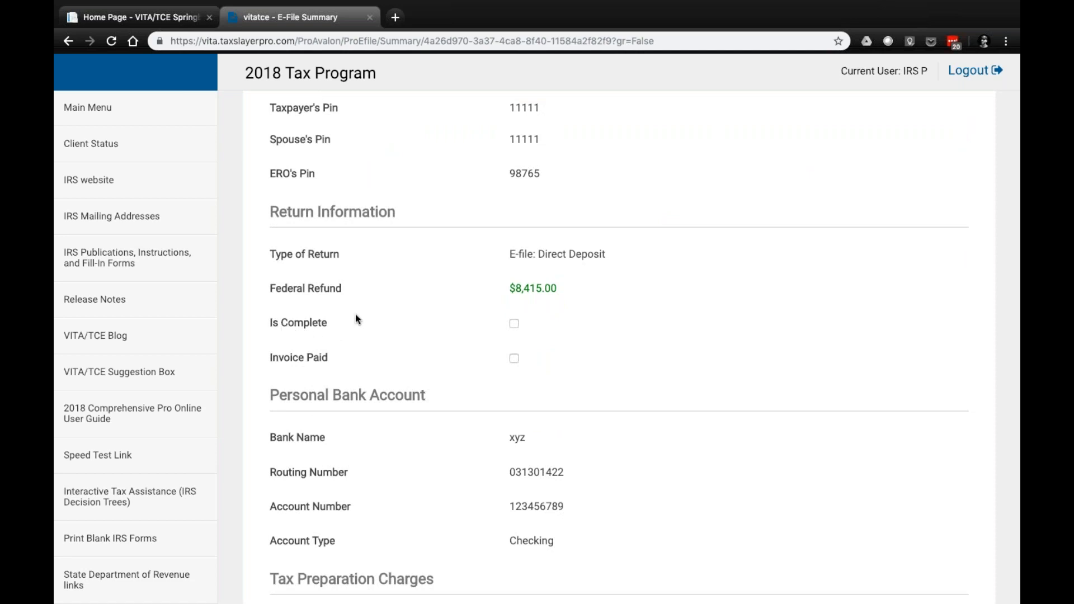
pyautogui.click(514, 324)
# Apply the Slayer Squad tag to the return and look over the review status and save options
pyautogui.scroll(-5, 523, 328)
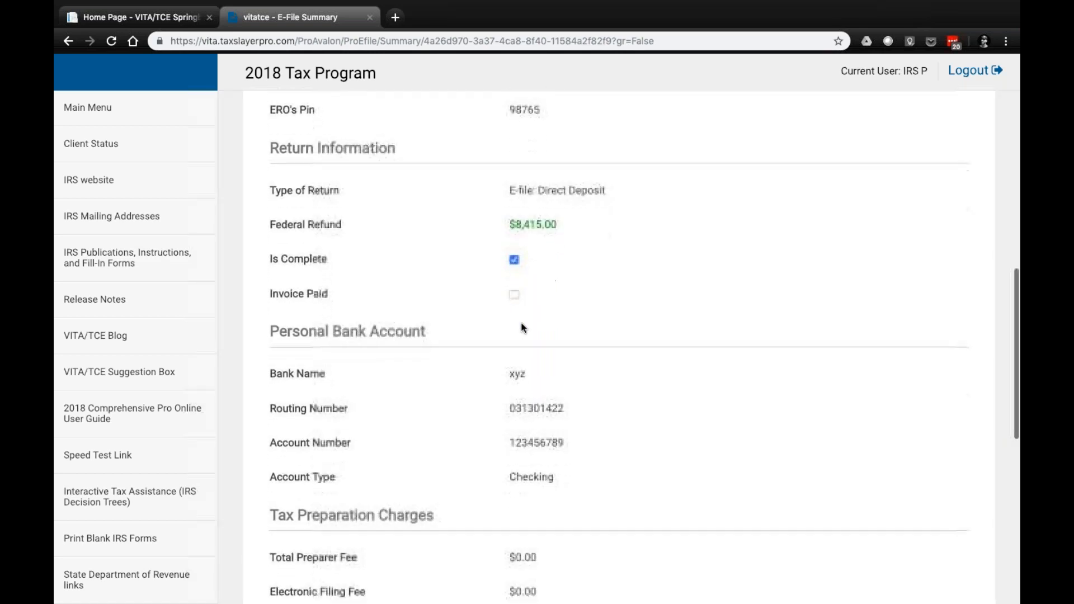
pyautogui.scroll(-4, 321, 373)
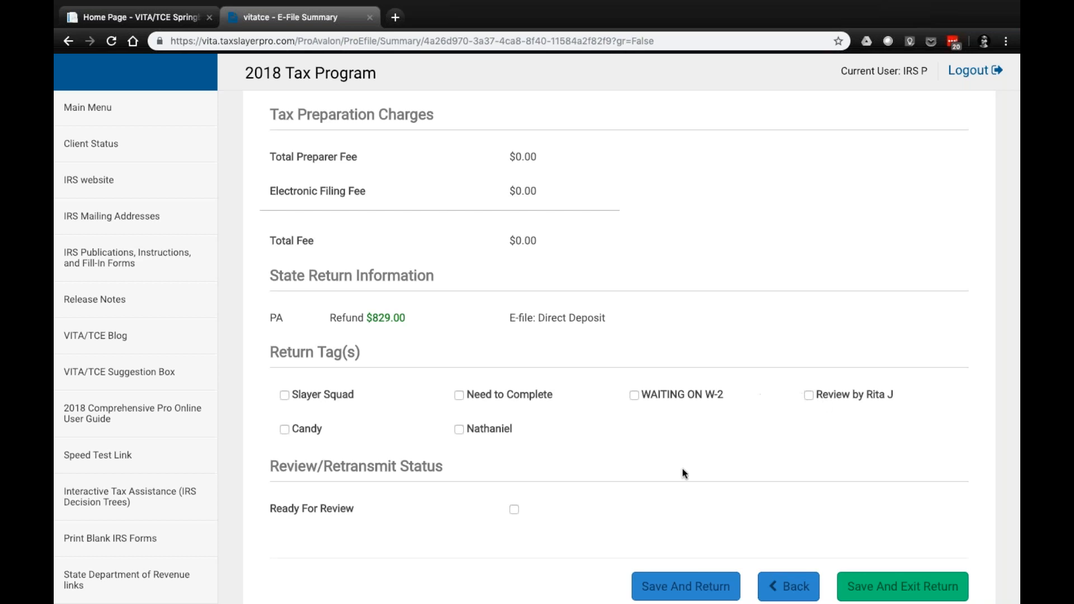
pyautogui.scroll(-1, 511, 406)
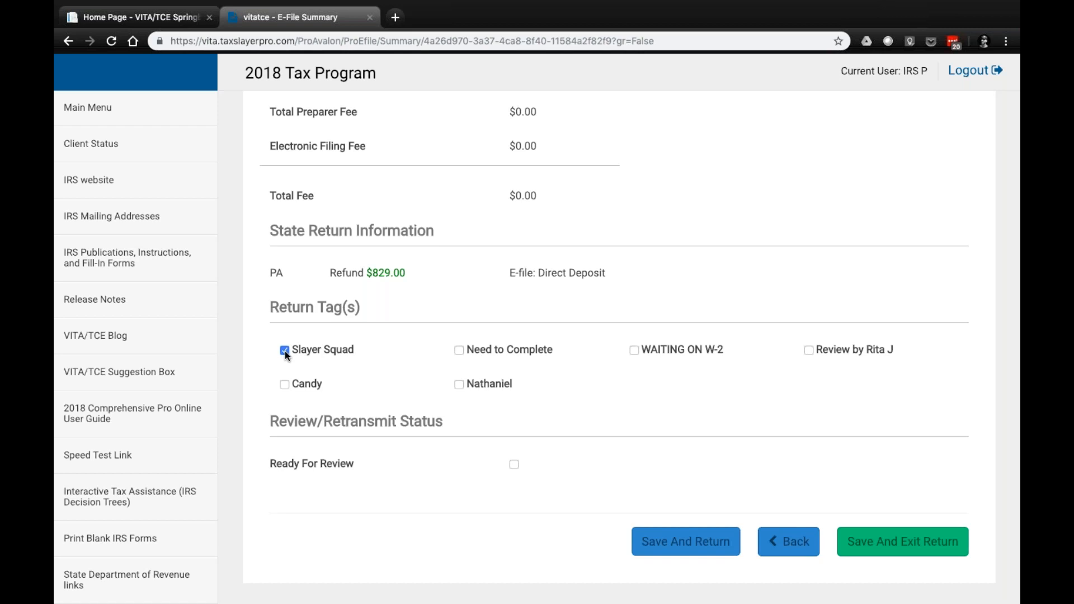
pyautogui.scroll(-1, 284, 350)
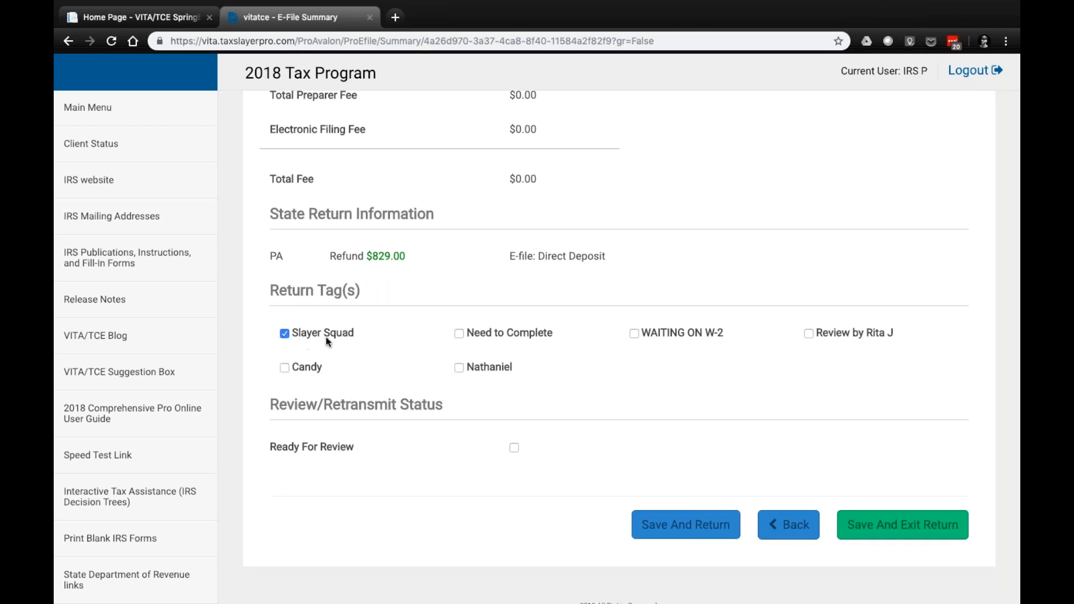
pyautogui.scroll(-1, 298, 316)
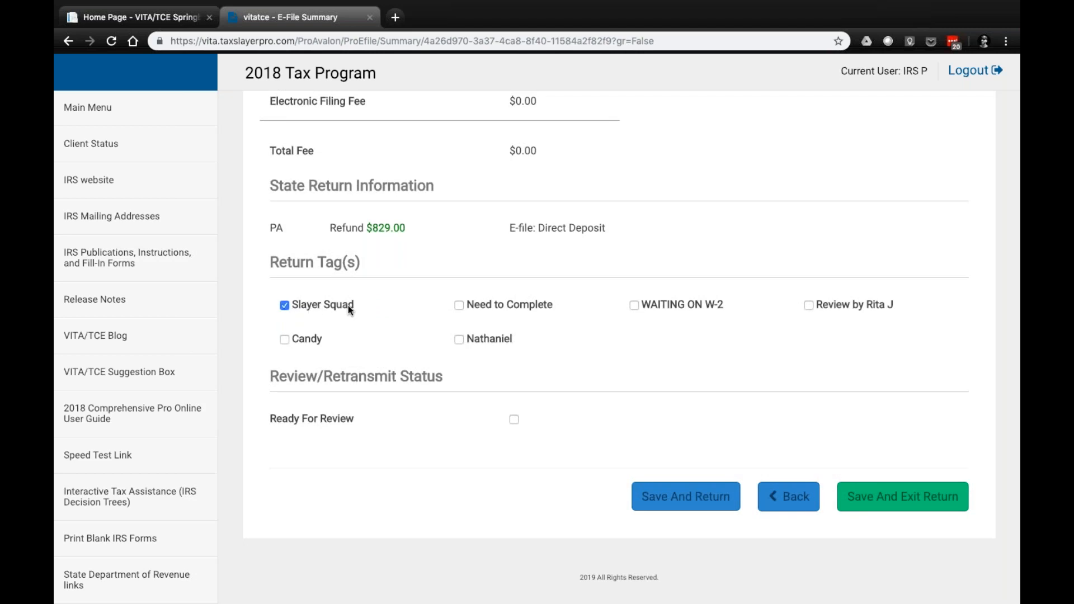
pyautogui.scroll(-1, 347, 305)
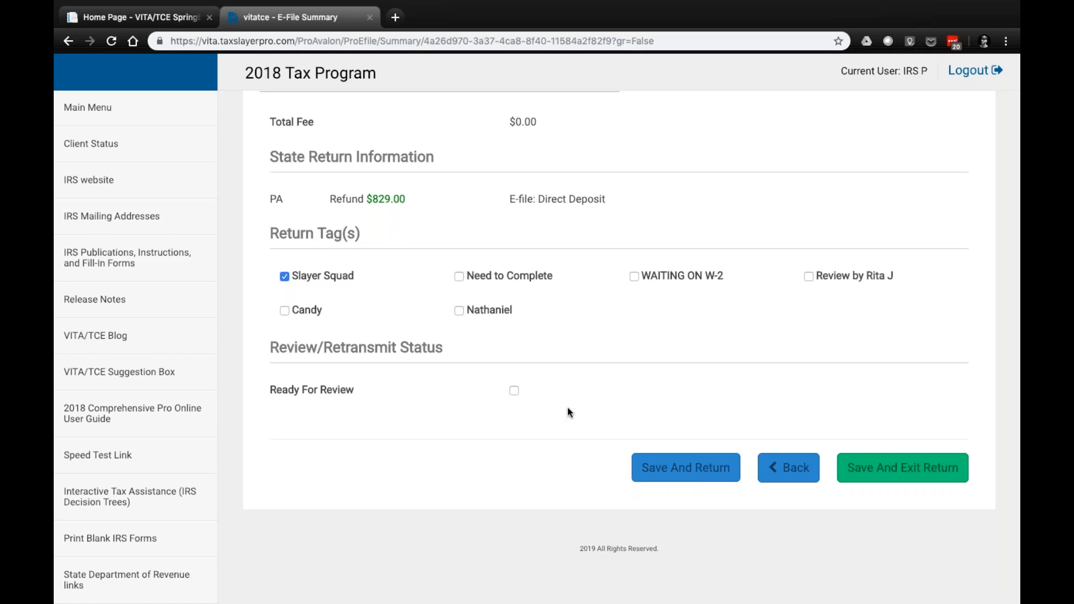
# Save and exit the return, then find it again in Client Search by the client's last name
pyautogui.click(915, 475)
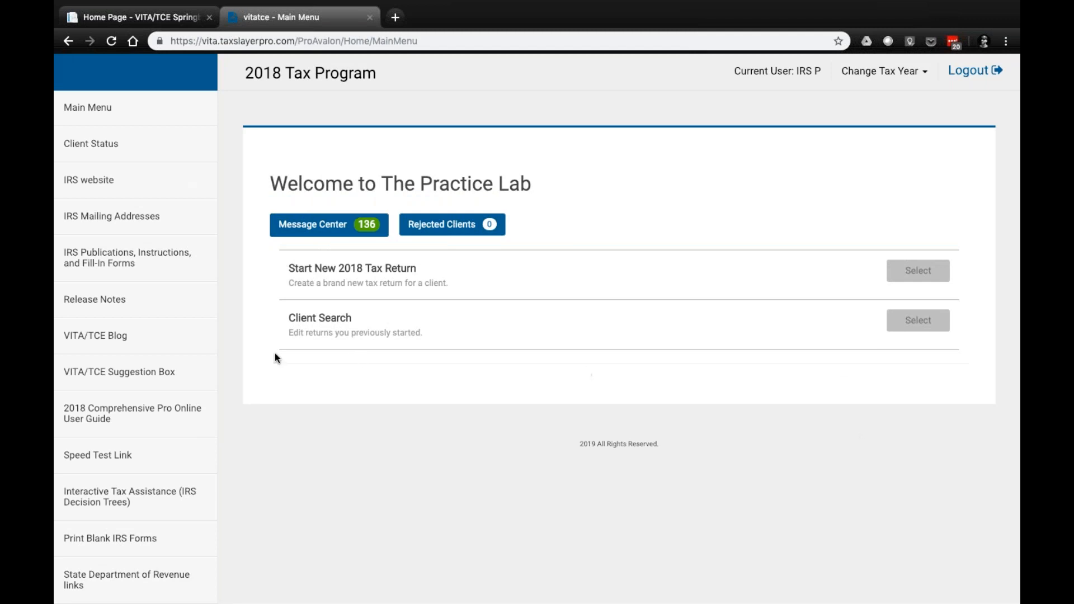
pyautogui.click(928, 321)
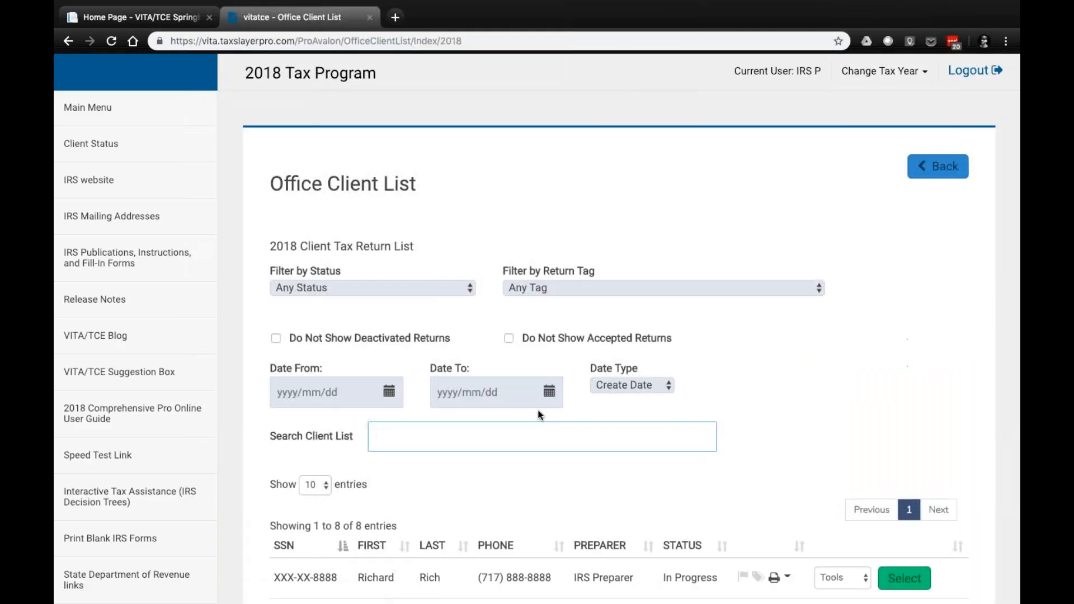
pyautogui.write('fox')
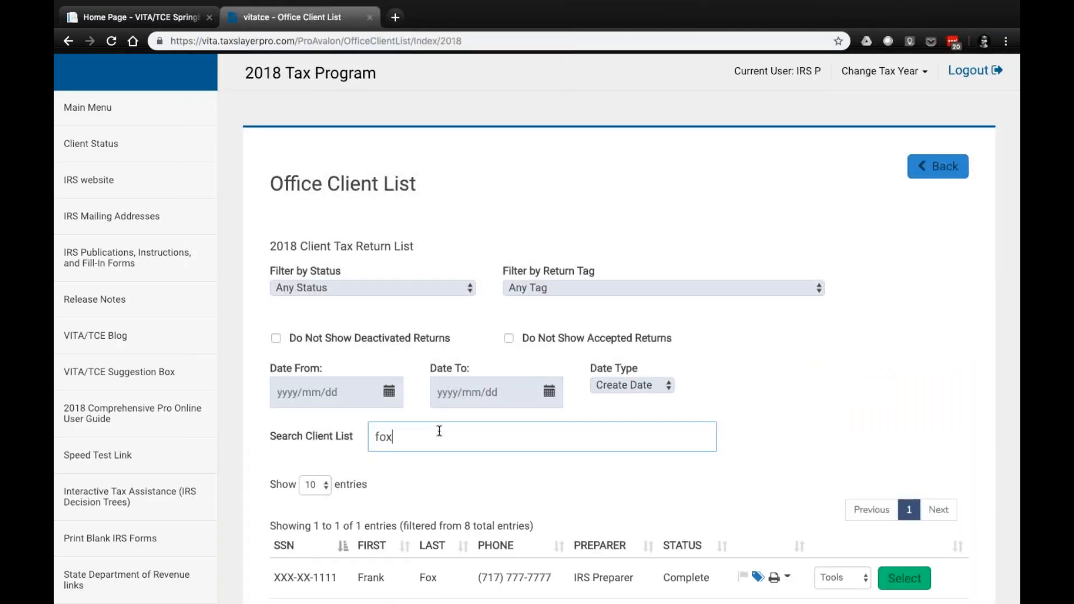
pyautogui.scroll(-3, 572, 441)
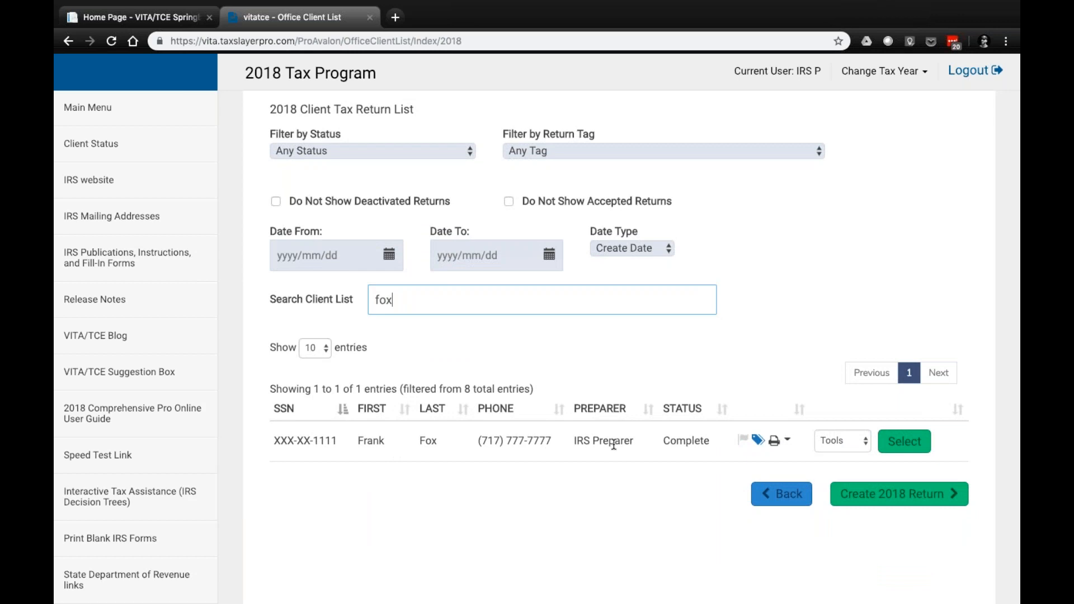
pyautogui.scroll(-1, 703, 448)
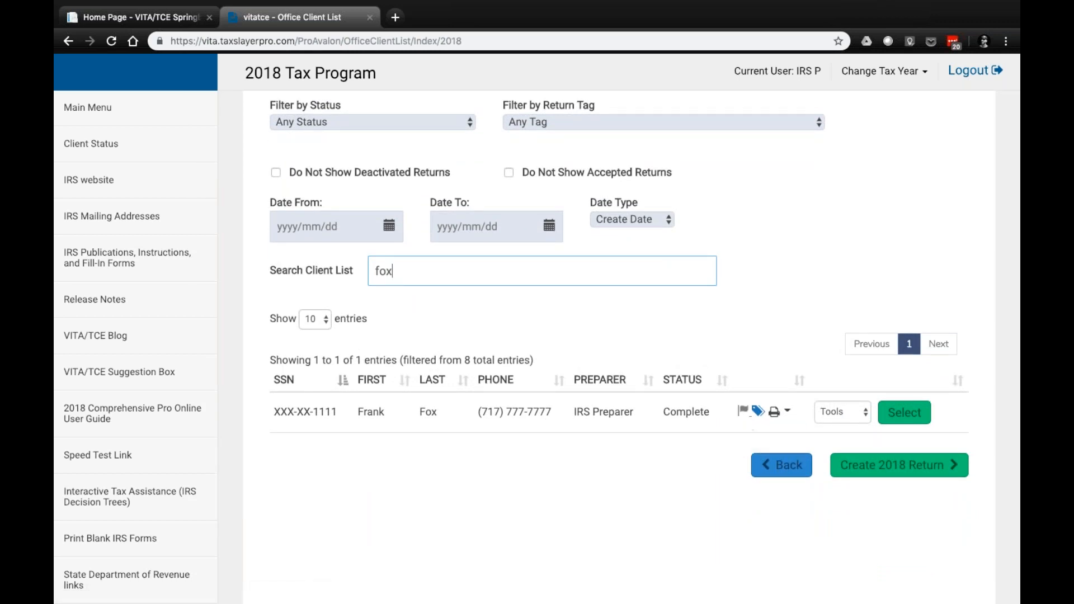
# Start a new personal note on the found return and title it 1.13.2019
pyautogui.click(746, 417)
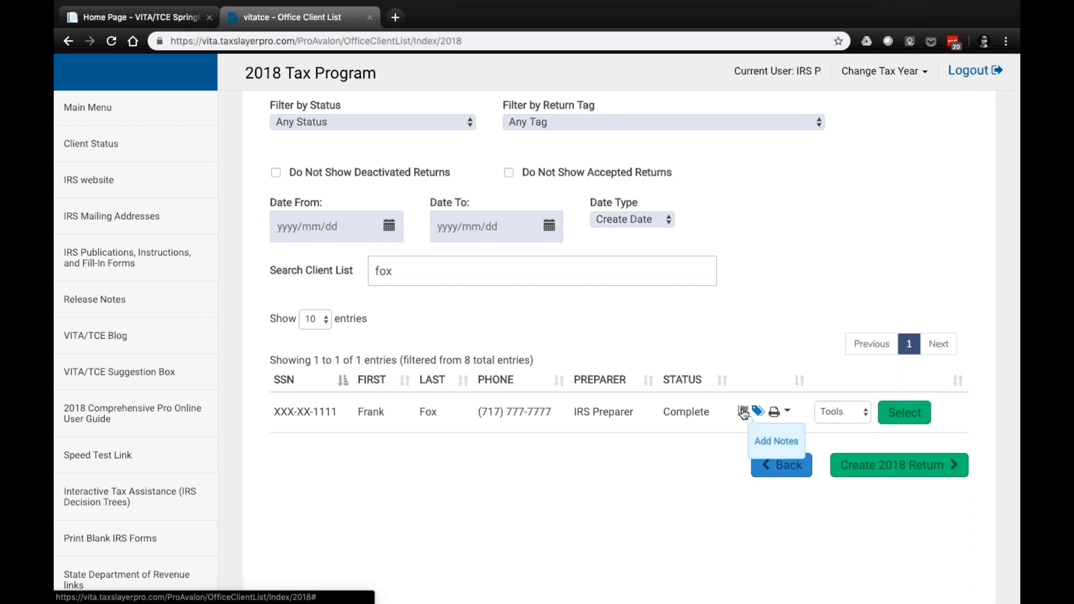
pyautogui.click(743, 412)
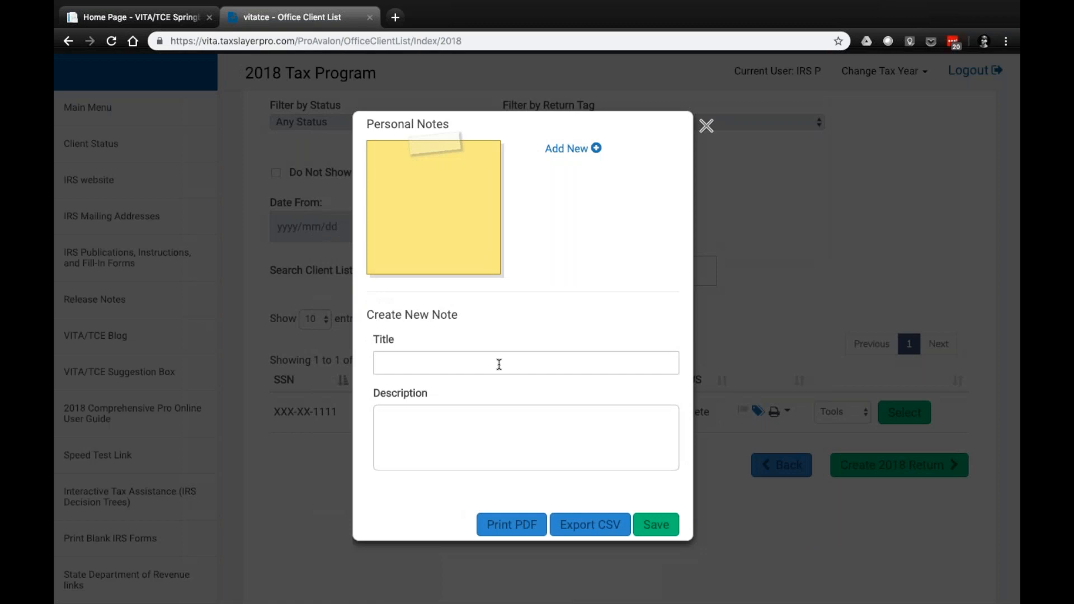
pyautogui.click(411, 355)
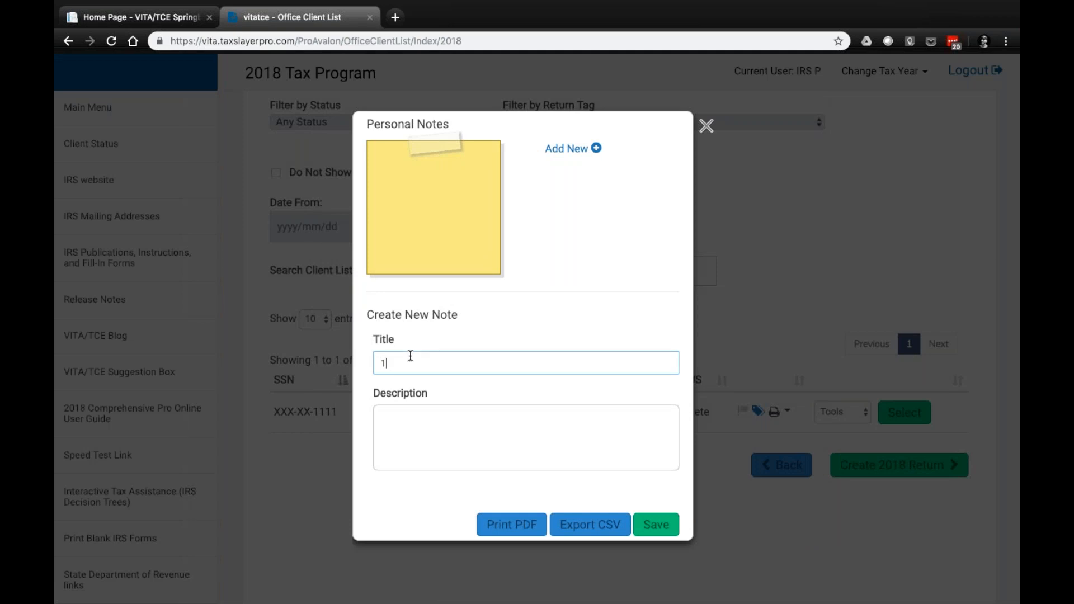
pyautogui.write('1.13.2019')
# Enter "Ready to efile. No concerns." as the note's description
pyautogui.click(431, 430)
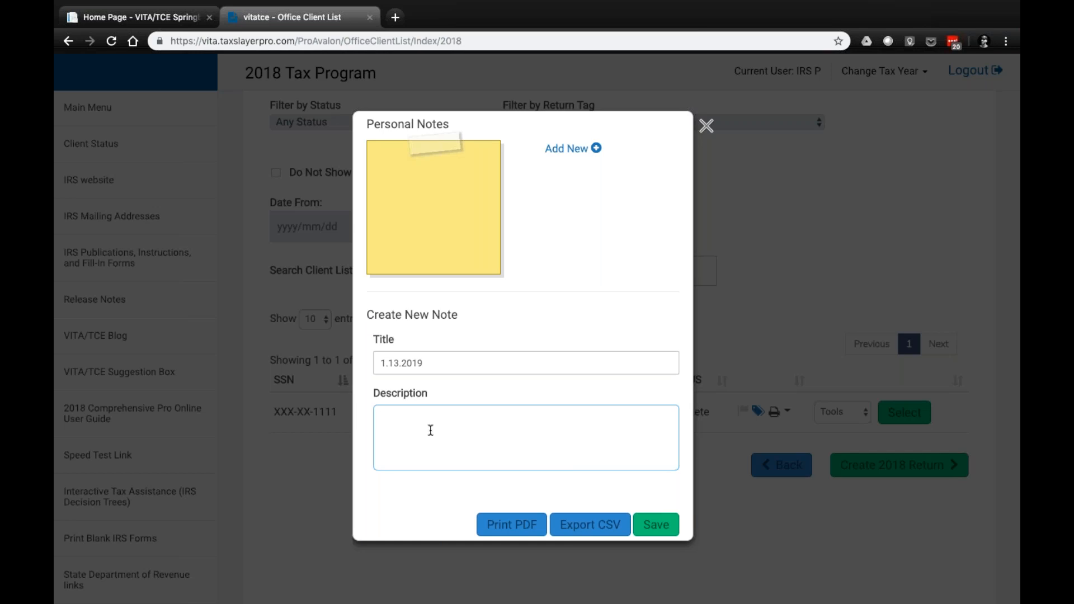
pyautogui.write('Ready to efile. No concerns.')
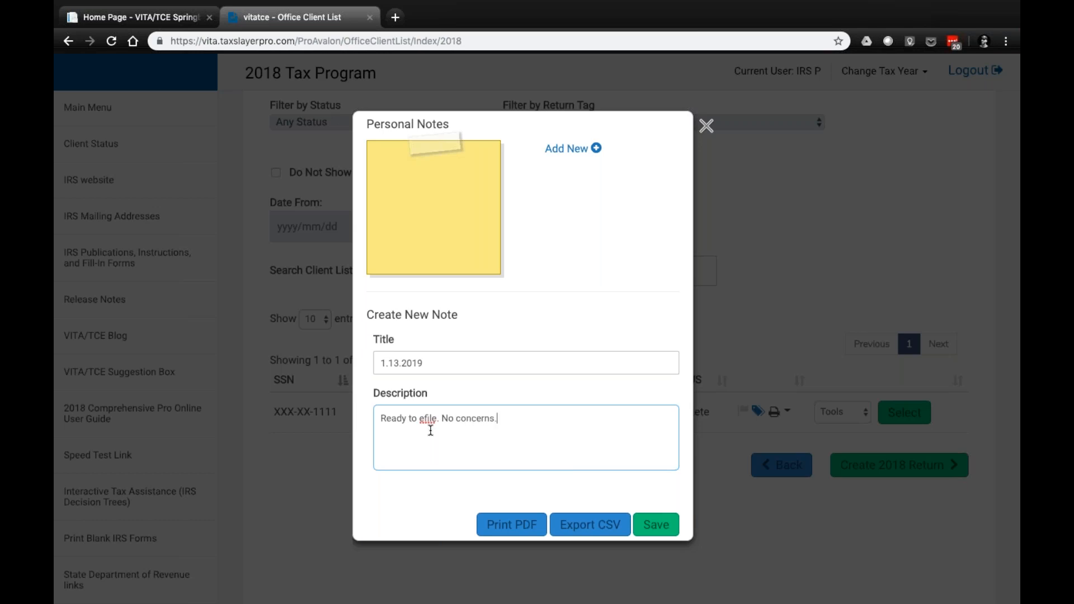
# Replace the note's description with "Client to return Saturday with W2. Hold do not file."
pyautogui.moveTo(520, 420); pyautogui.dragTo(374, 415)
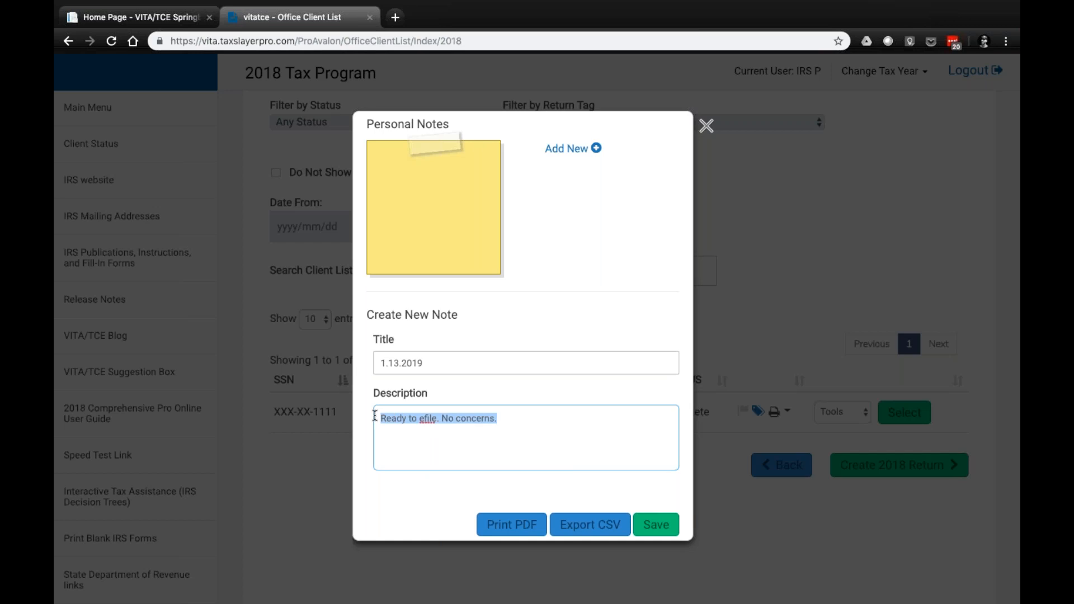
pyautogui.write('Client w')
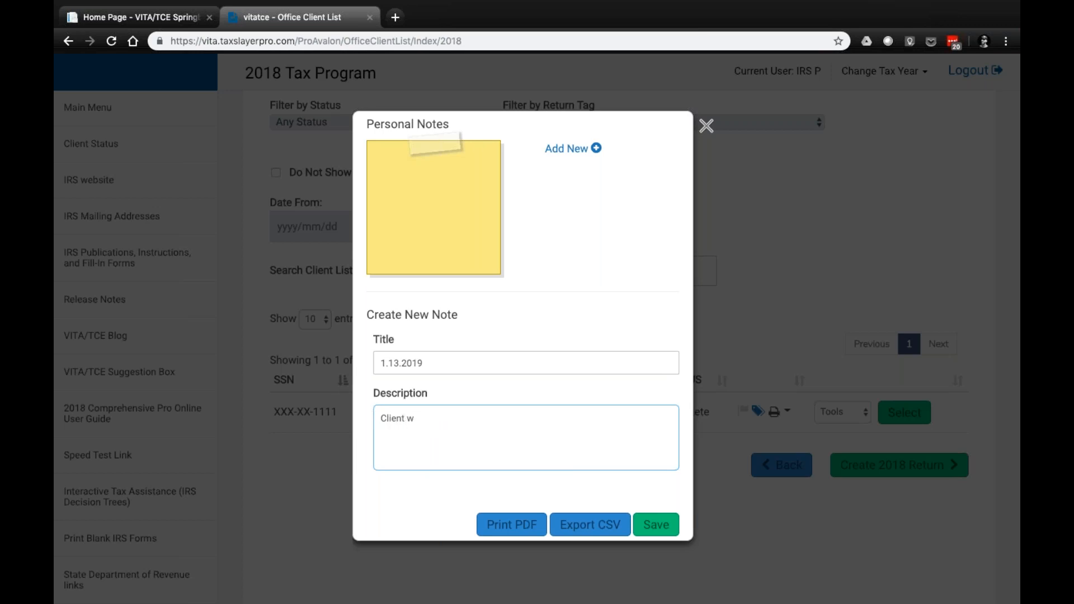
pyautogui.press('BackSpace')
pyautogui.write('to return Saturday with W')
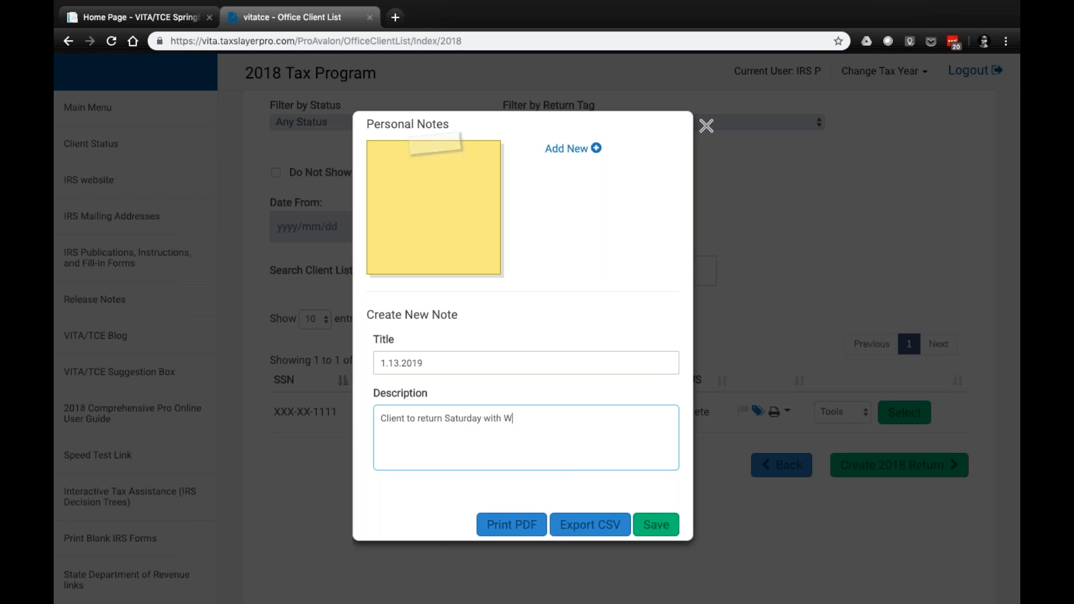
pyautogui.write('@')
pyautogui.press('BackSpace')
pyautogui.write('2. Hold do not file.')
# Replace the note's description with "Ready to file. QR by SO.", save the note and close Personal Notes
pyautogui.moveTo(591, 419); pyautogui.dragTo(360, 420)
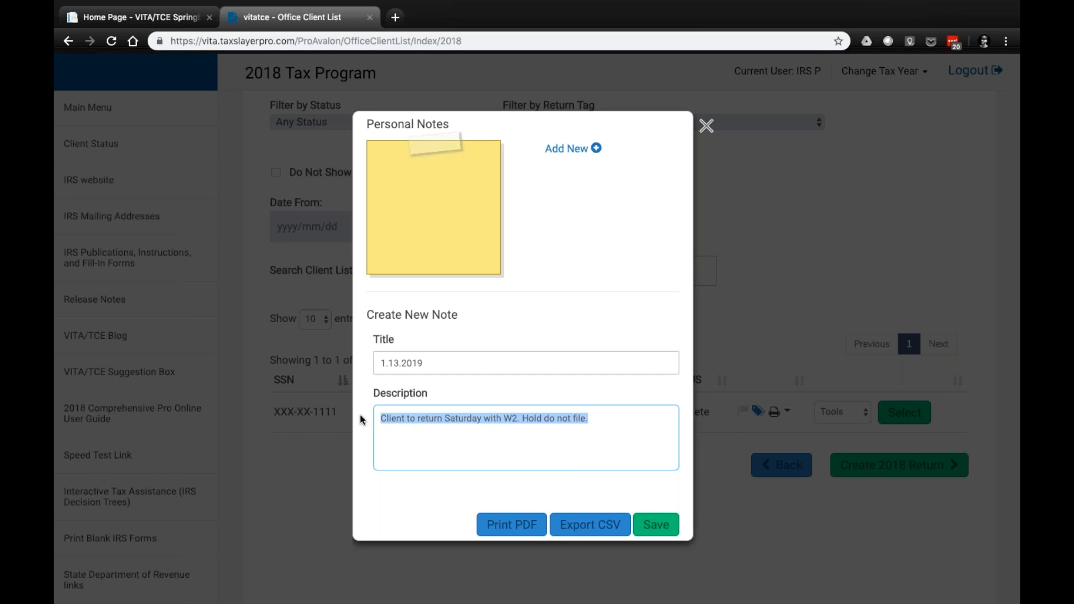
pyautogui.write('Ready t fi')
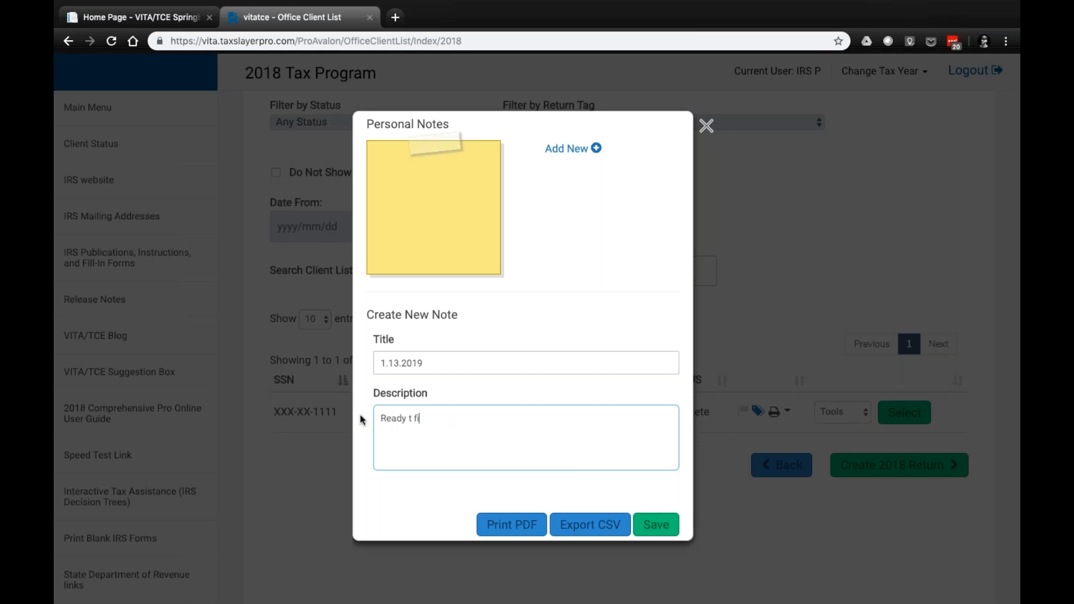
pyautogui.press('BackSpace')
pyautogui.press('BackSpace')
pyautogui.press('BackSpace')
pyautogui.write('o file. QR by SO.')
pyautogui.click(653, 530)
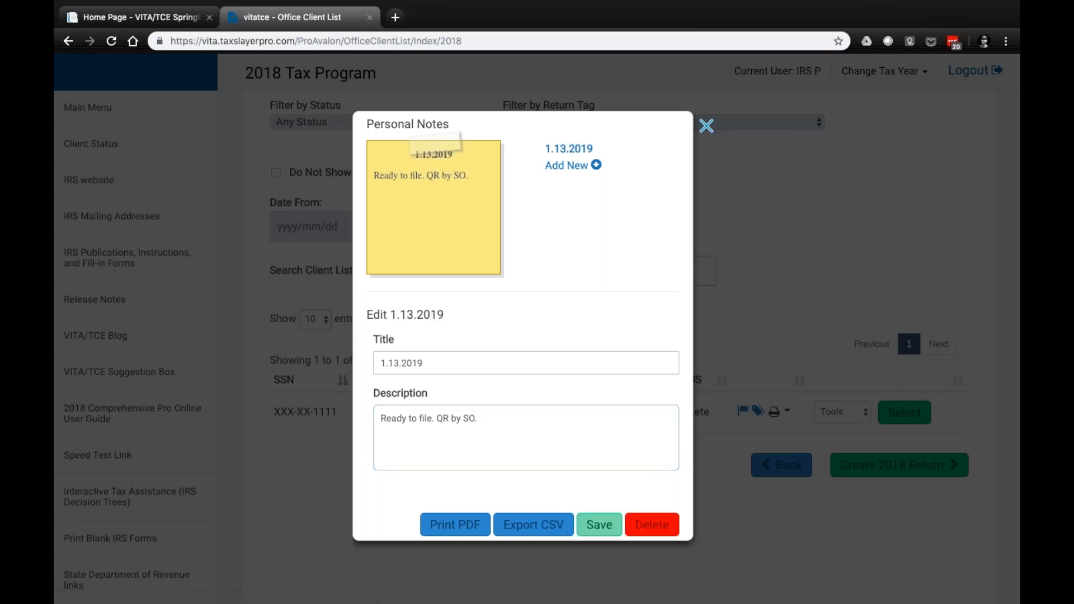
pyautogui.click(706, 126)
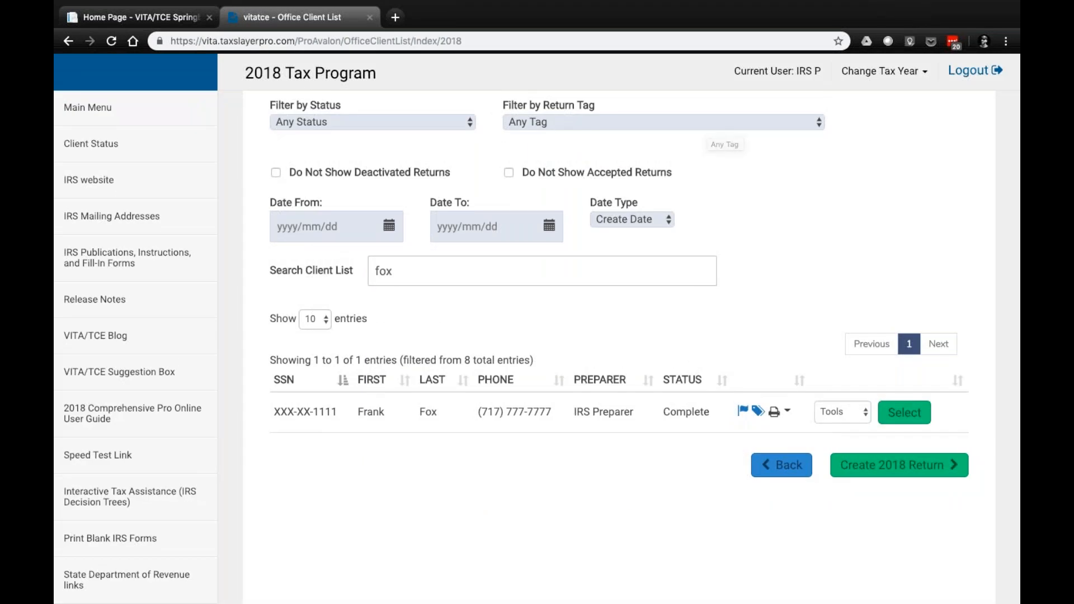
# Generate the 2018 TAXPAYER COPY PRINT set for the found return and glance through its first pages
pyautogui.click(787, 414)
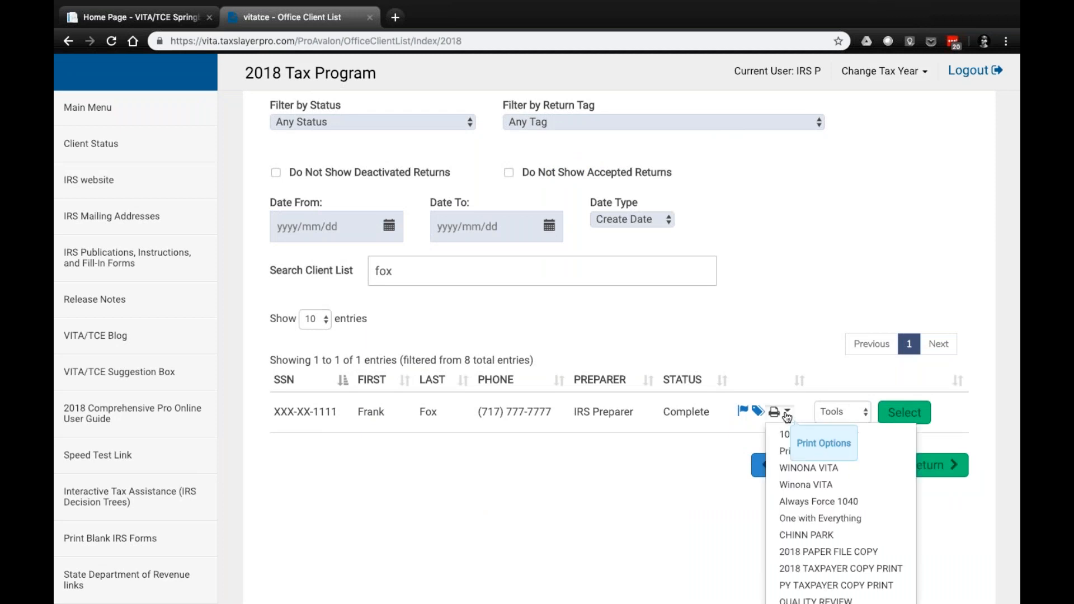
pyautogui.scroll(-2, 805, 481)
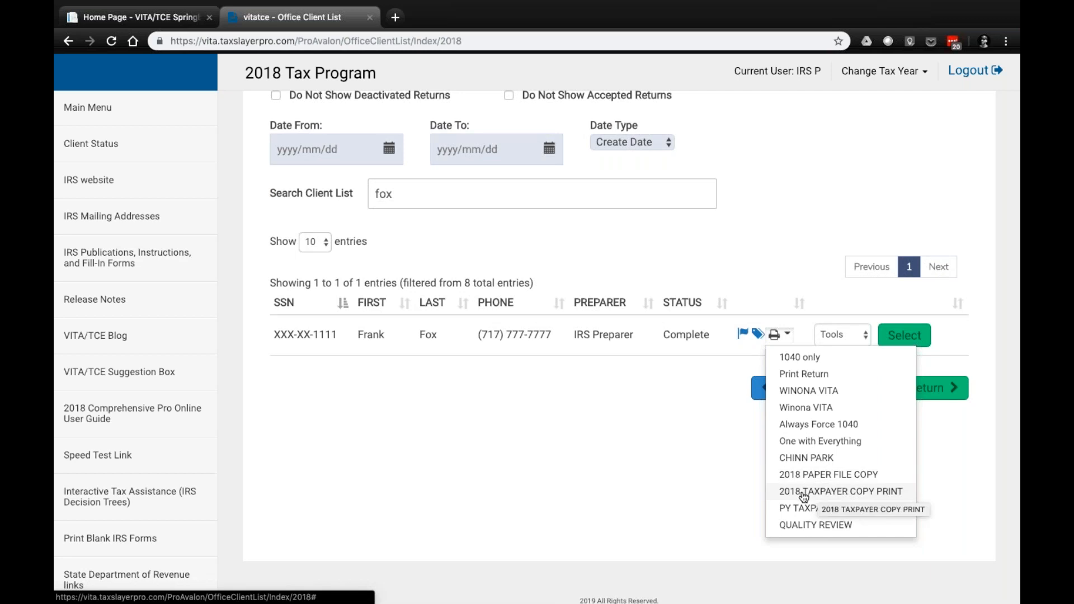
pyautogui.click(836, 492)
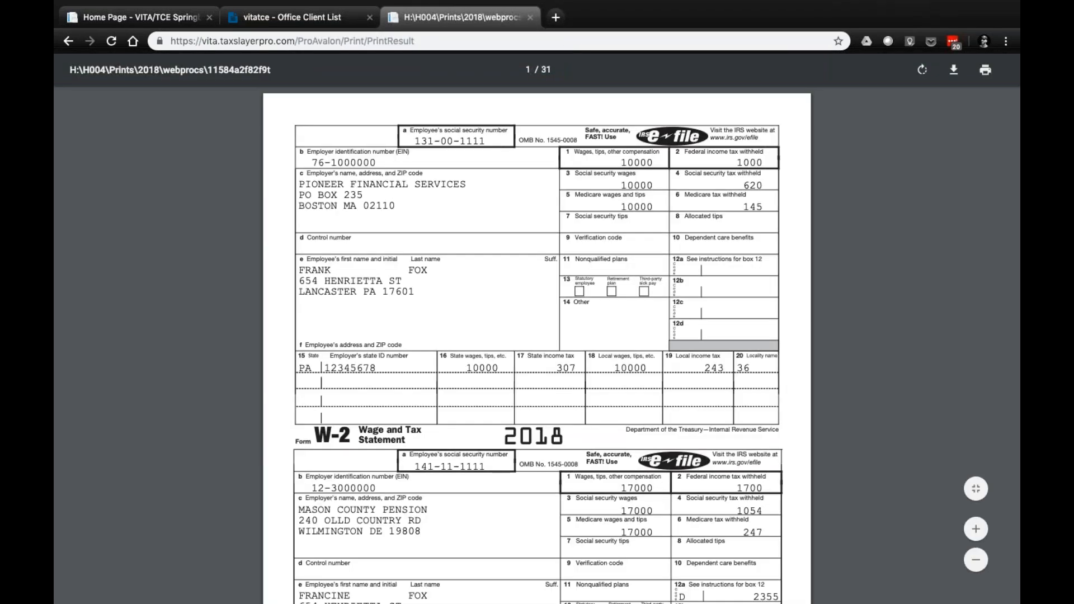
pyautogui.scroll(-15, 537, 335)
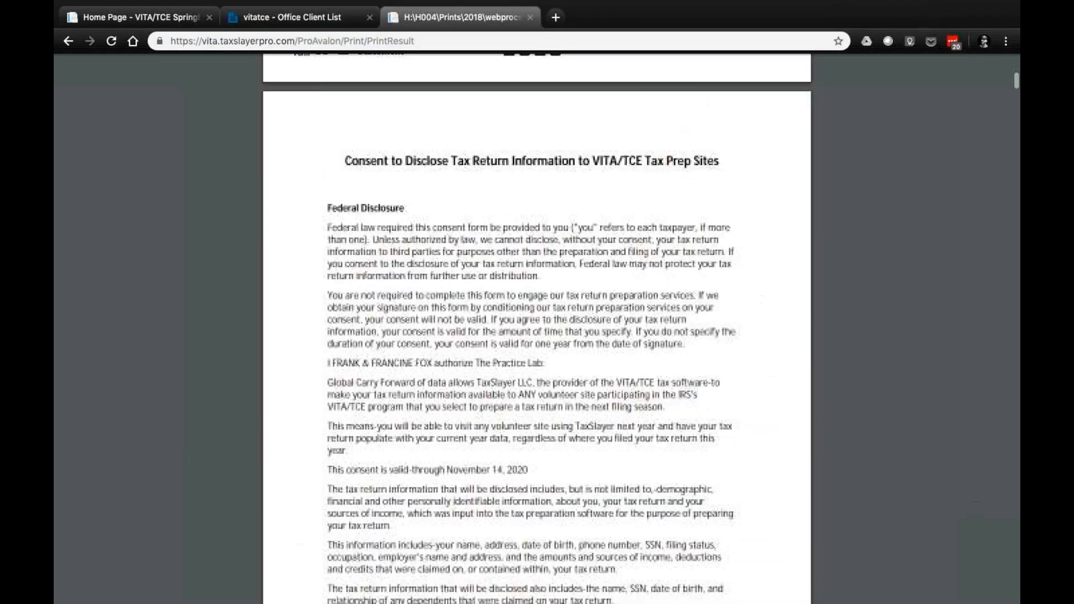
pyautogui.scroll(15, 537, 329)
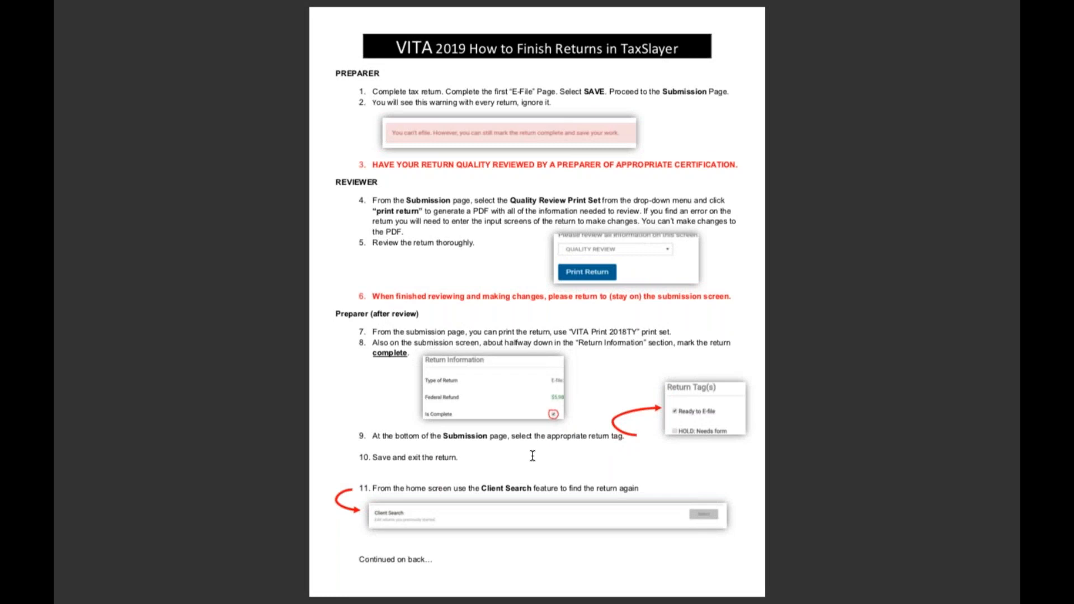
# Switch to the "How to Finish Returns in TaxSlayer" guide and read through its remaining steps
pyautogui.scroll(-3, 533, 452)
pyautogui.scroll(-3, 532, 456)
pyautogui.scroll(-3, 436, 519)
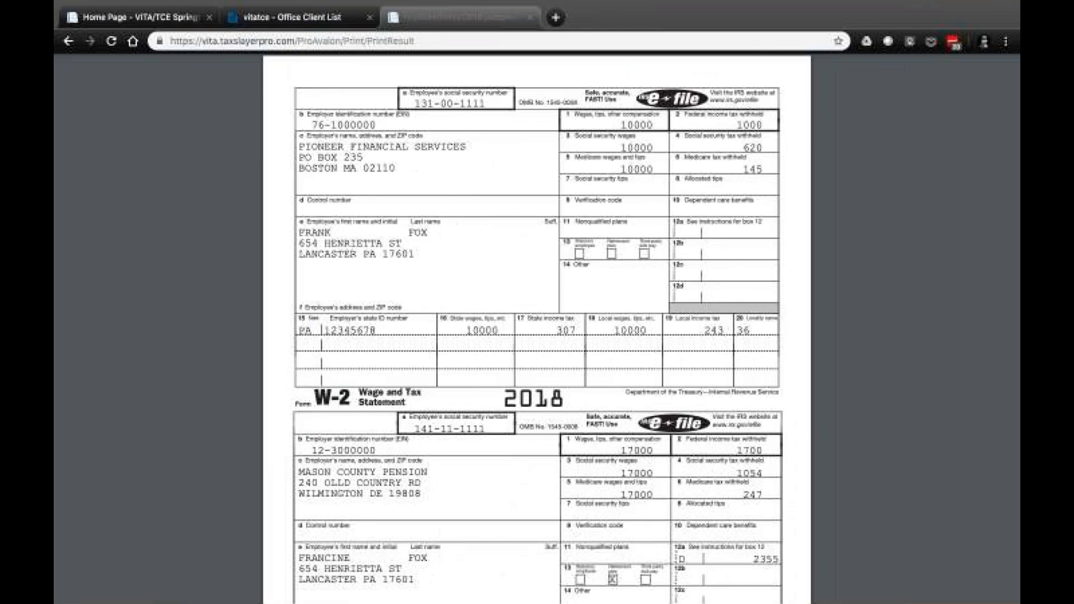
# Close the printed return in the browser and clear the search text in the Office Client List
pyautogui.hotkey('ctrl', 'shift', 'Tab')
pyautogui.click(495, 16)
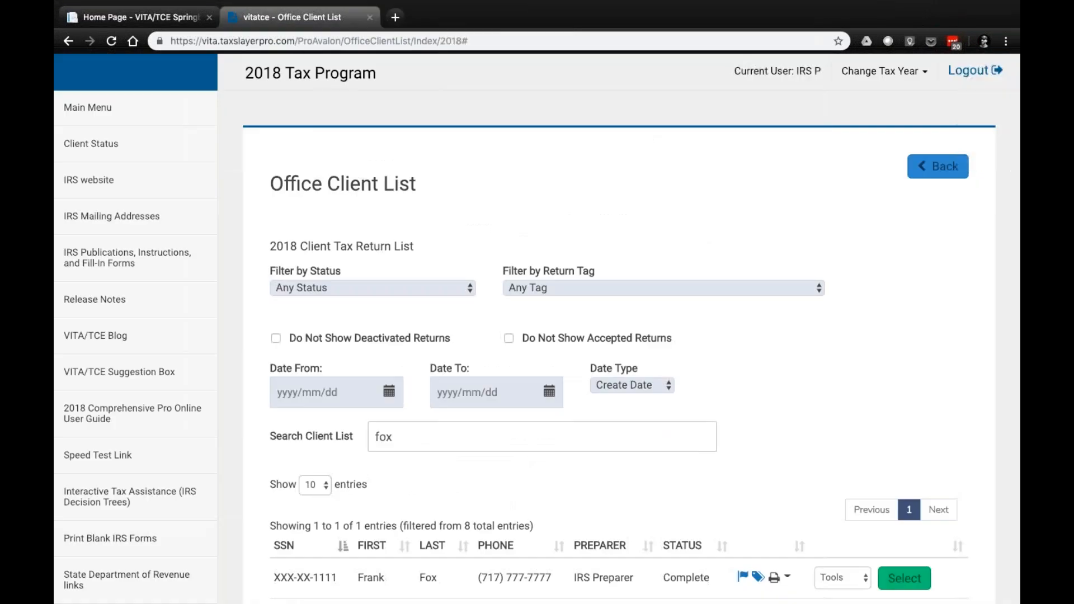
pyautogui.click(480, 437)
pyautogui.press('BackSpace')
pyautogui.press('BackSpace')
pyautogui.press('BackSpace')
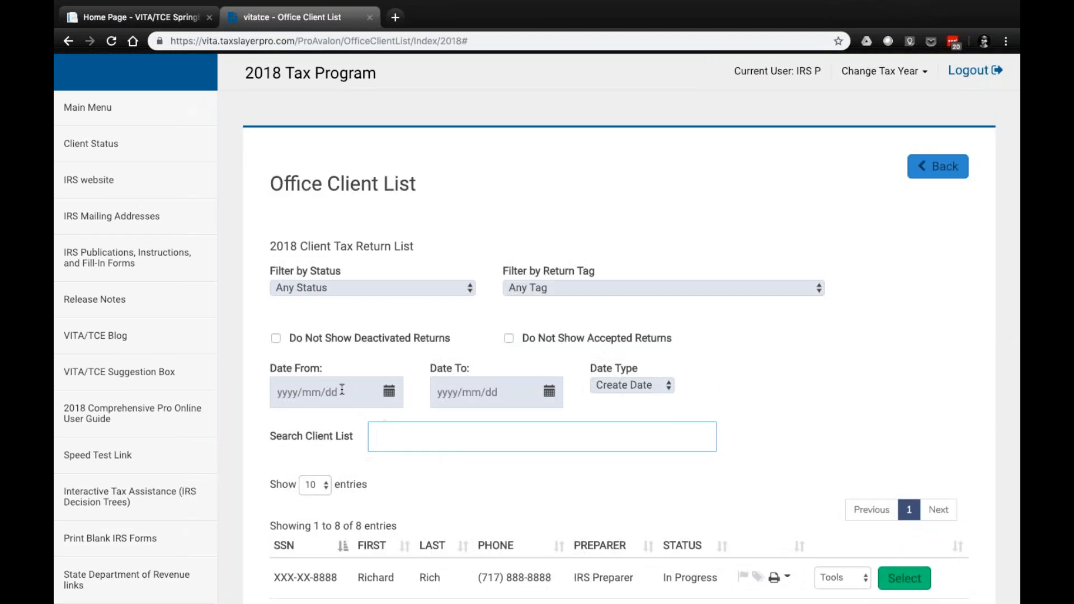
# Filter the client list by create date, with both Date From and Date To set to 2019-01-13
pyautogui.click(384, 396)
pyautogui.click(288, 514)
pyautogui.click(541, 393)
pyautogui.click(448, 511)
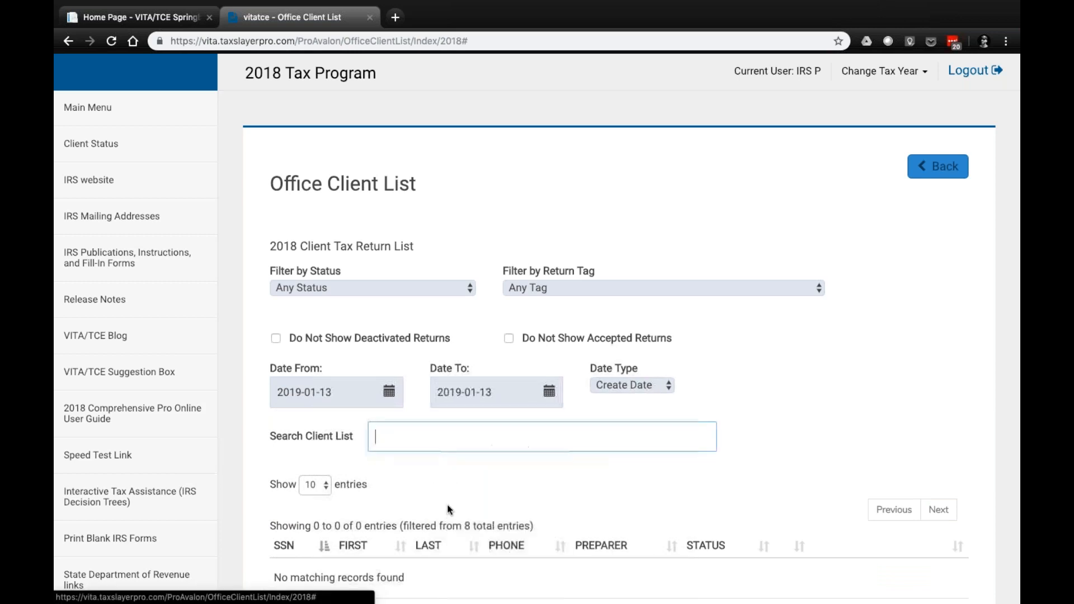
# Change the filter's Date From to 2019-01-01
pyautogui.scroll(-2, 442, 492)
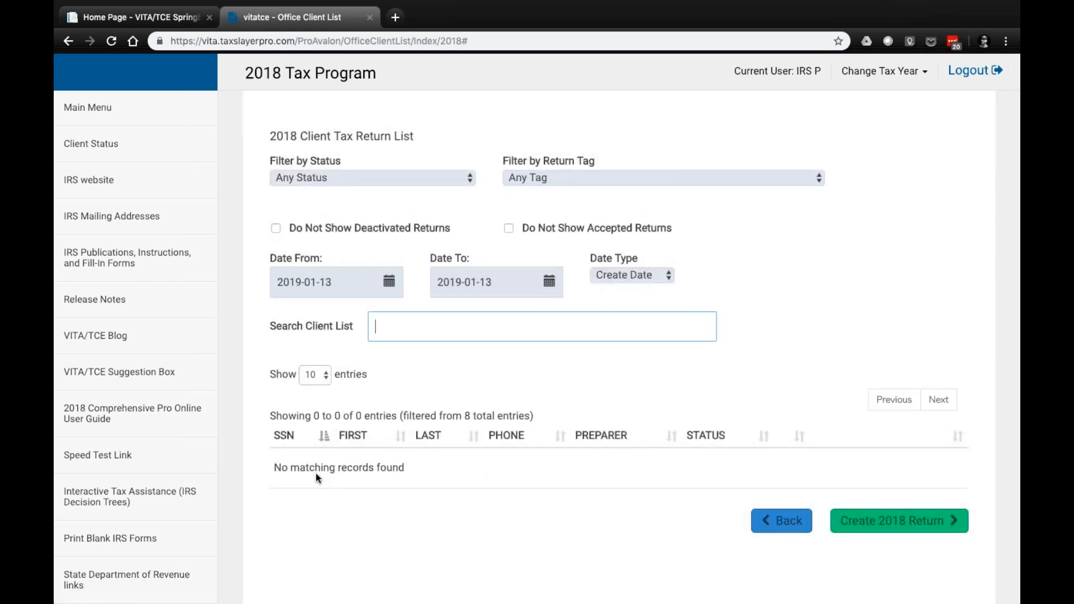
pyautogui.click(389, 282)
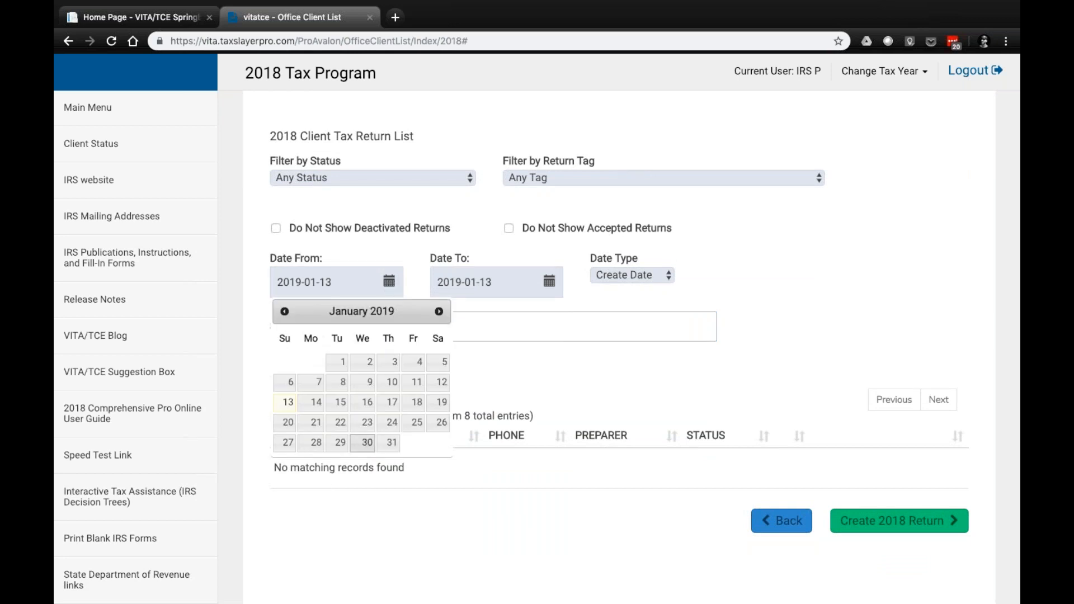
pyautogui.click(341, 361)
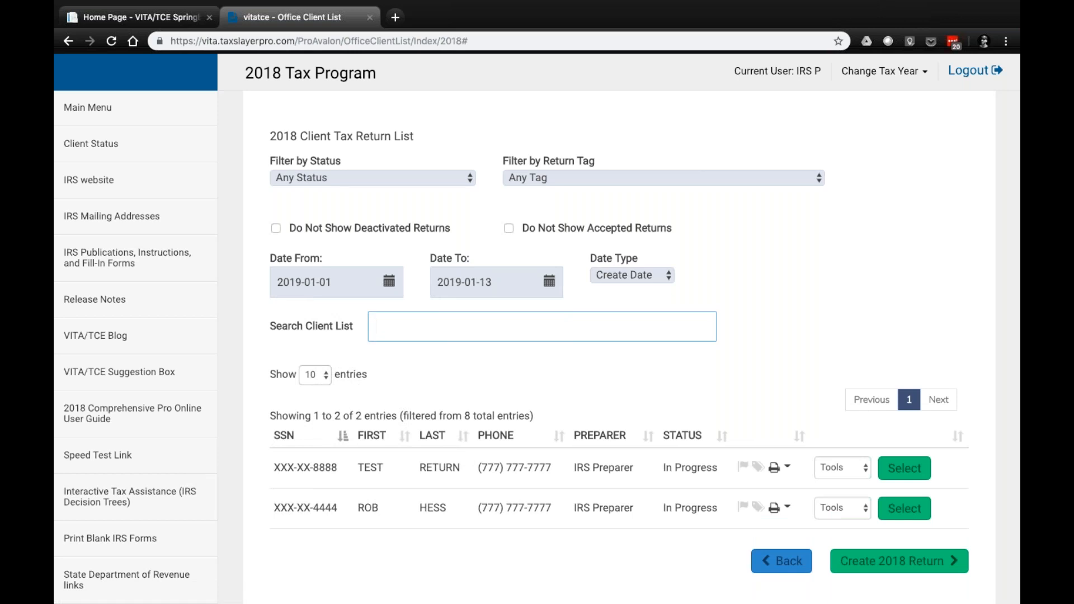
# Look over the print options of the first listed return, then go back to the finishing-returns guide
pyautogui.scroll(-2, 744, 506)
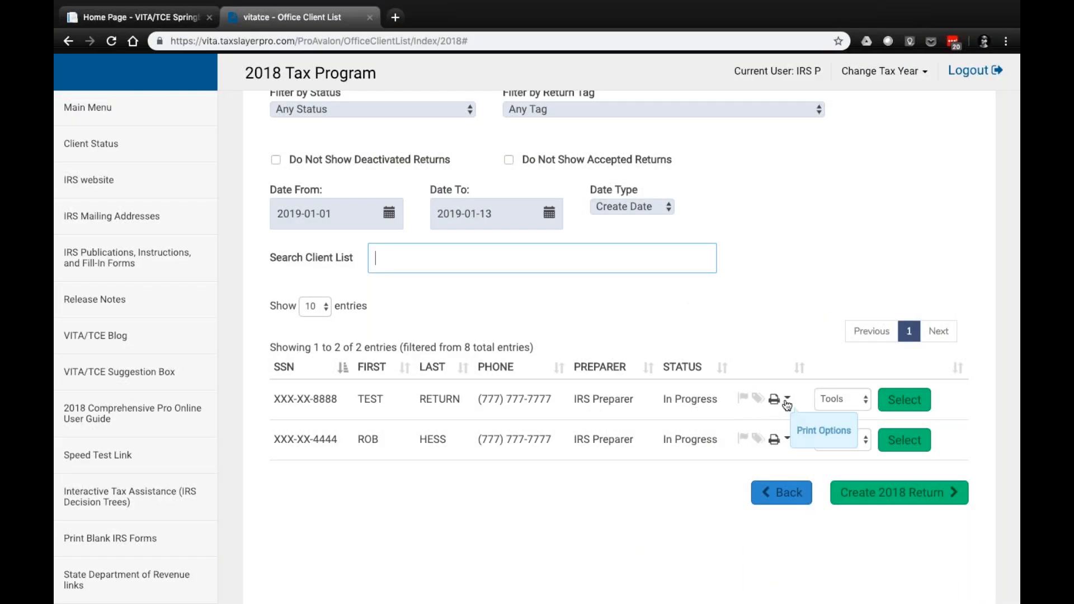
pyautogui.click(780, 398)
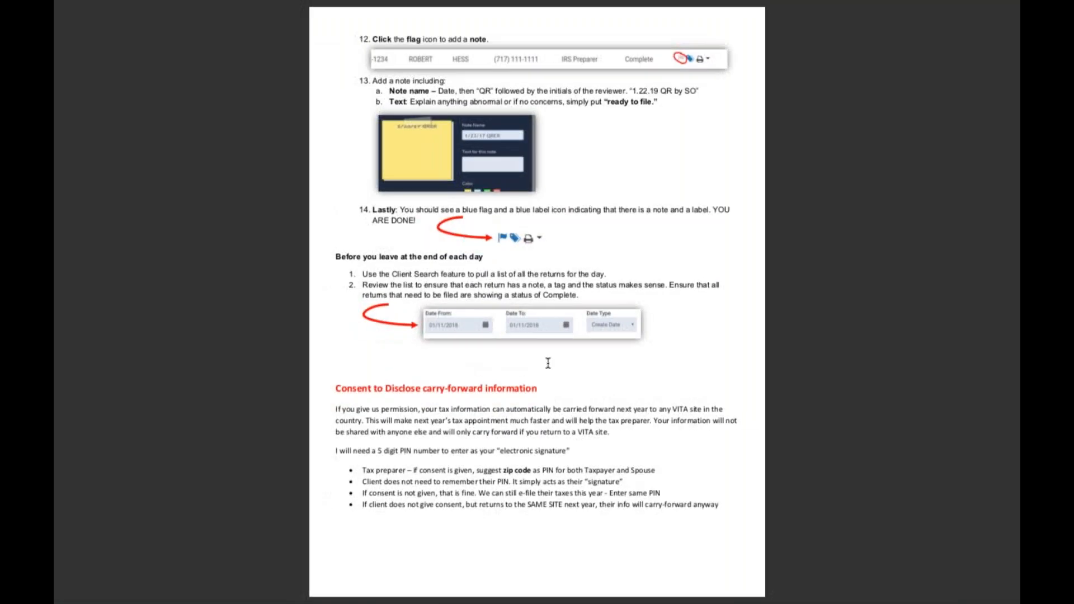
pyautogui.scroll(10, 548, 363)
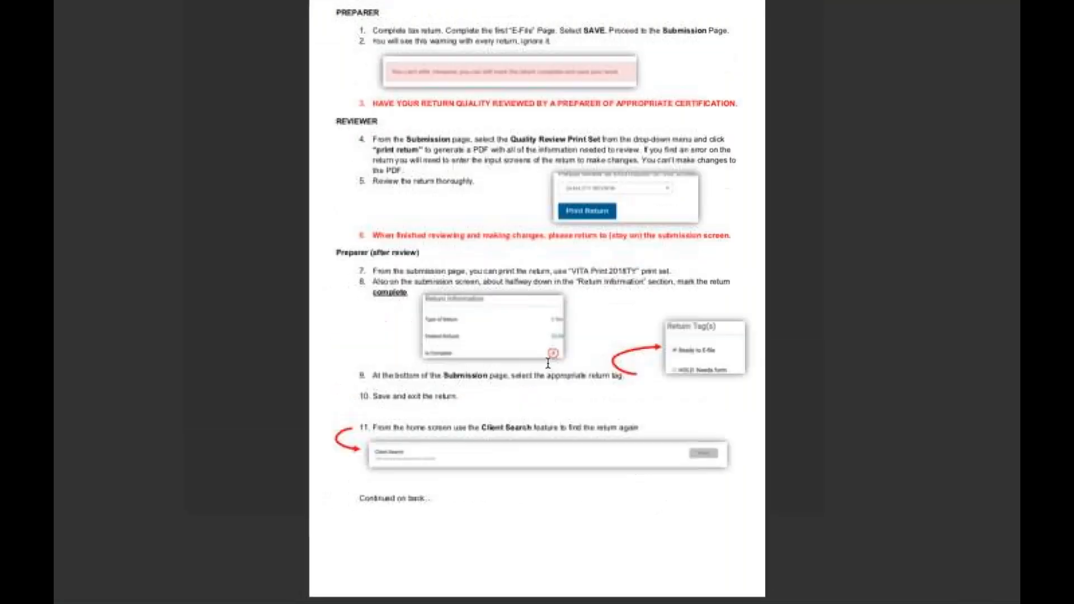